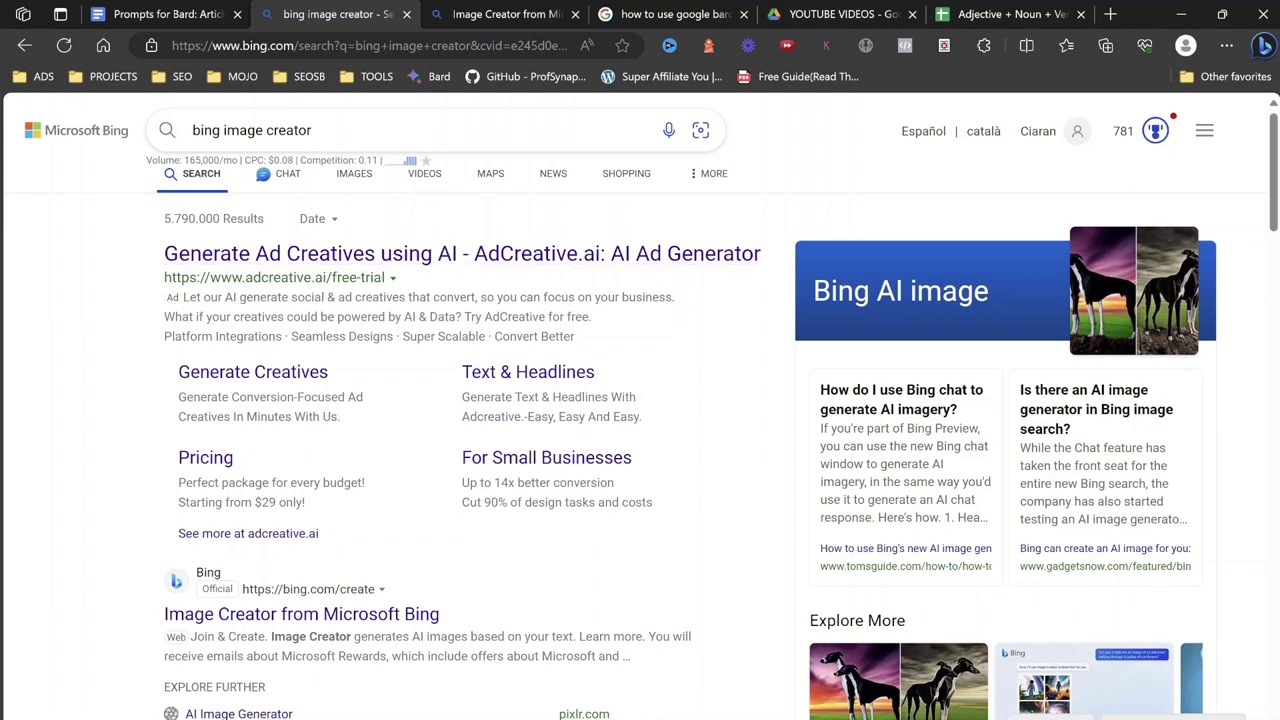
Open the official "Image Creator from Microsoft Bing" page from the search results.
scroll(235, 375, down, 4)
scroll(235, 375, up, 1)
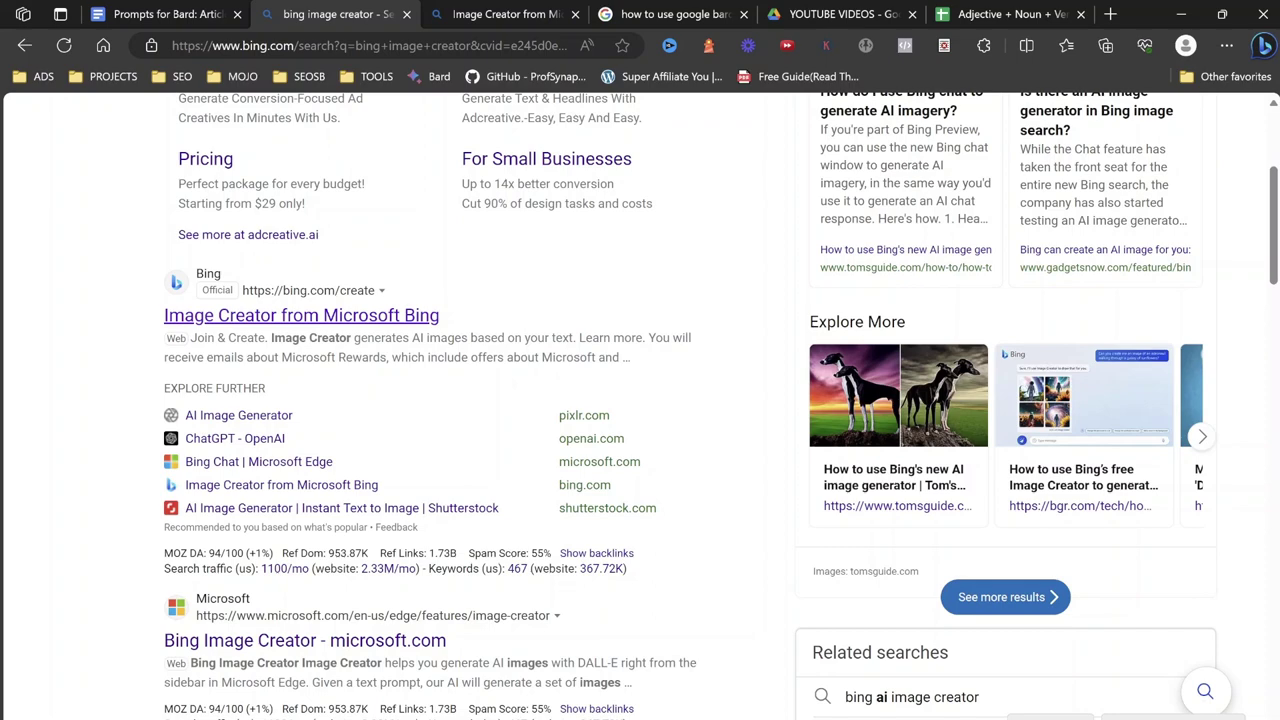
click(301, 315)
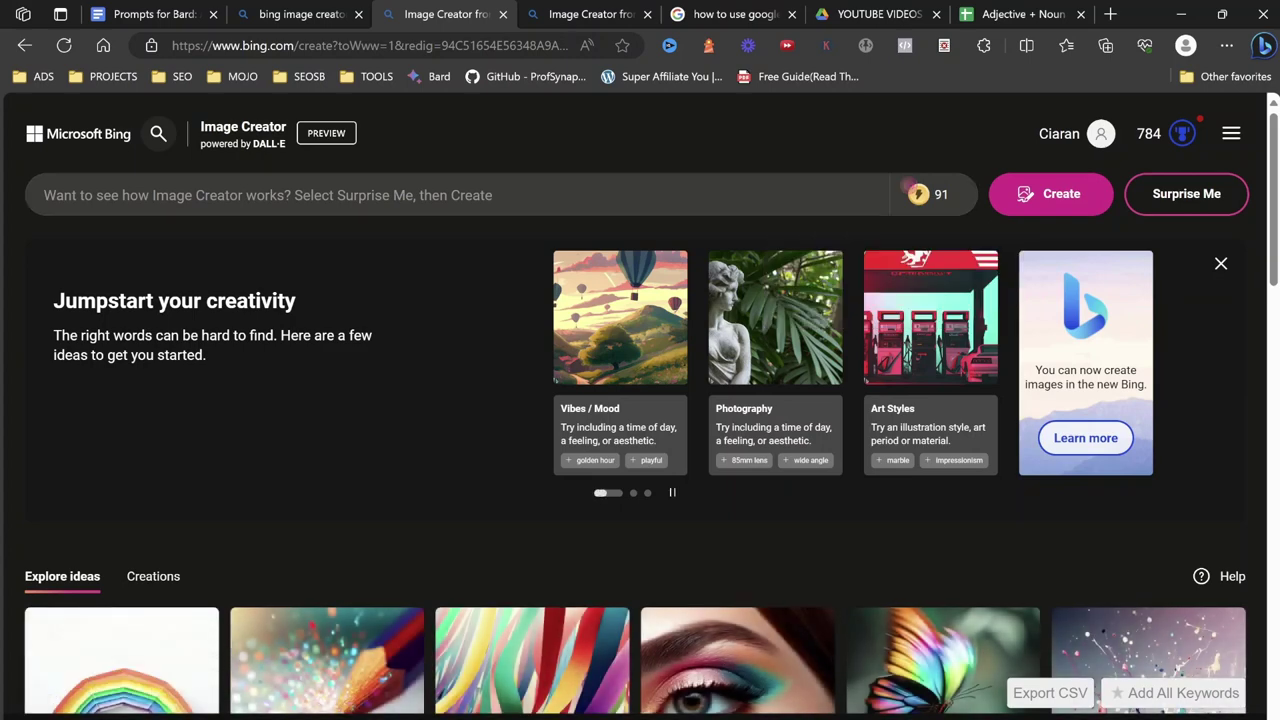
Look through the Image Creator page, covering the creativity tips, the example image gallery and the frequently asked questions.
scroll(640, 420, down, 1)
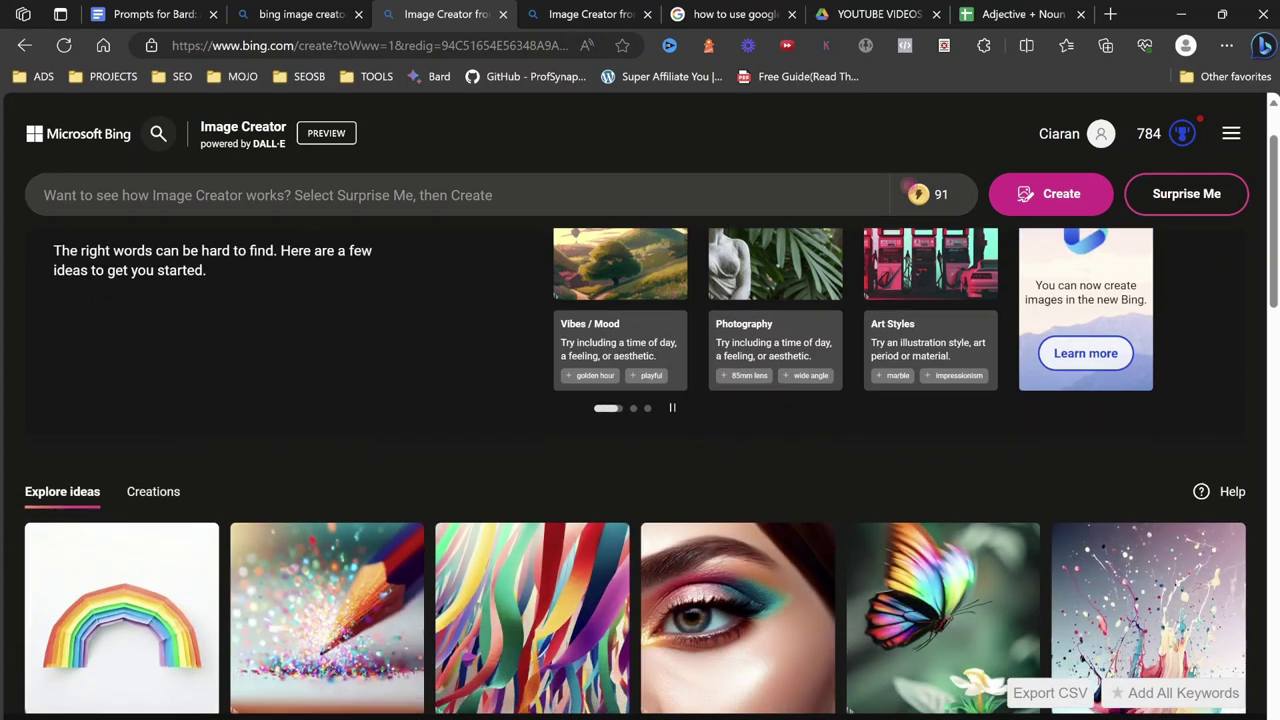
scroll(640, 420, up, 1)
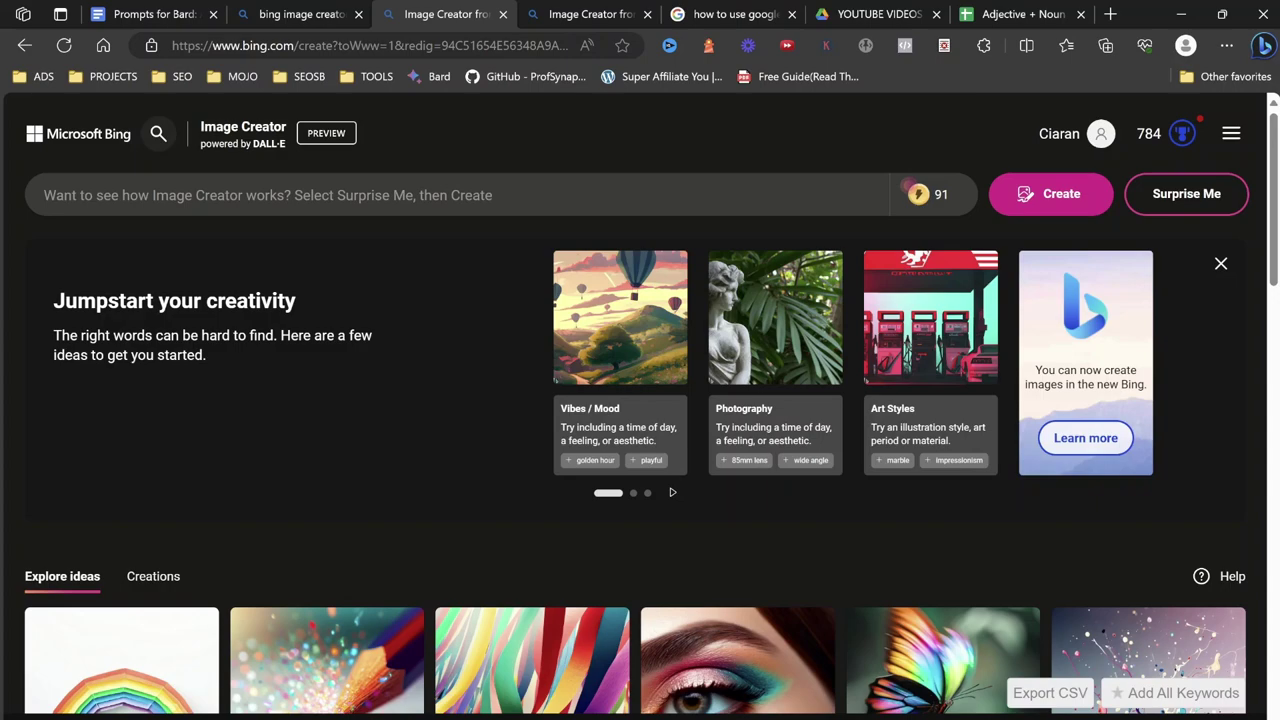
scroll(120, 500, down, 3)
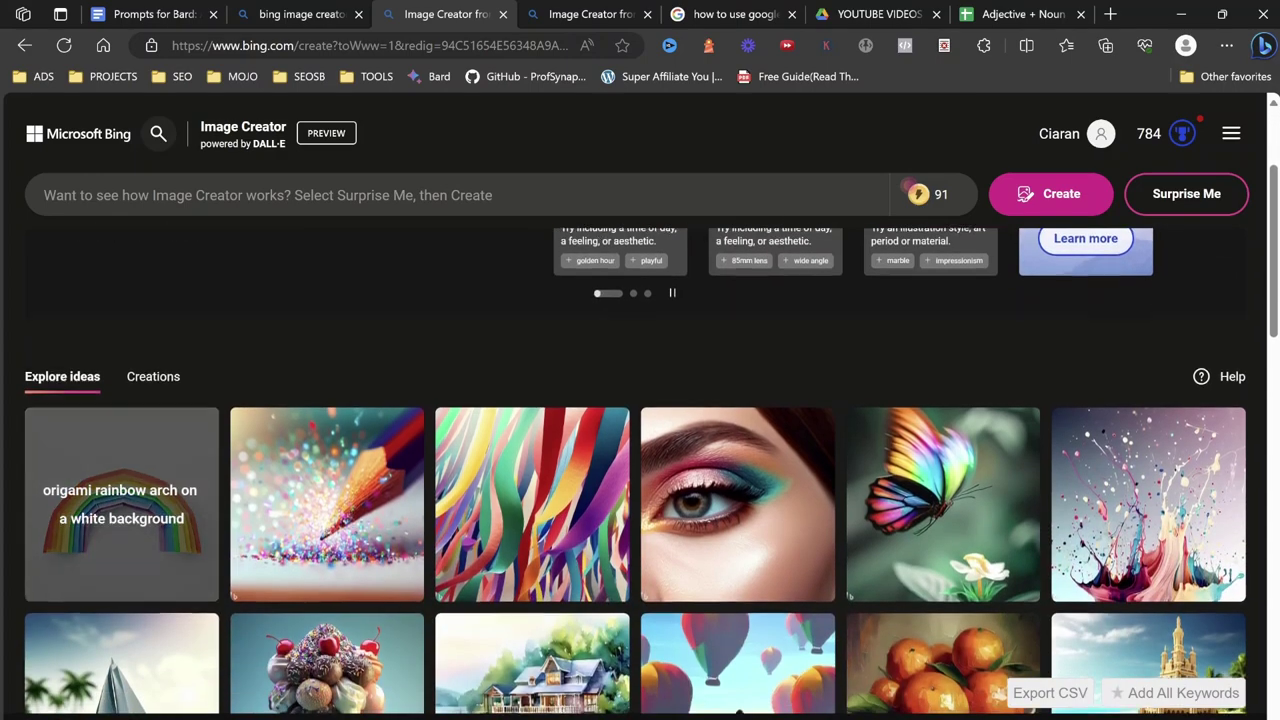
scroll(640, 450, down, 3)
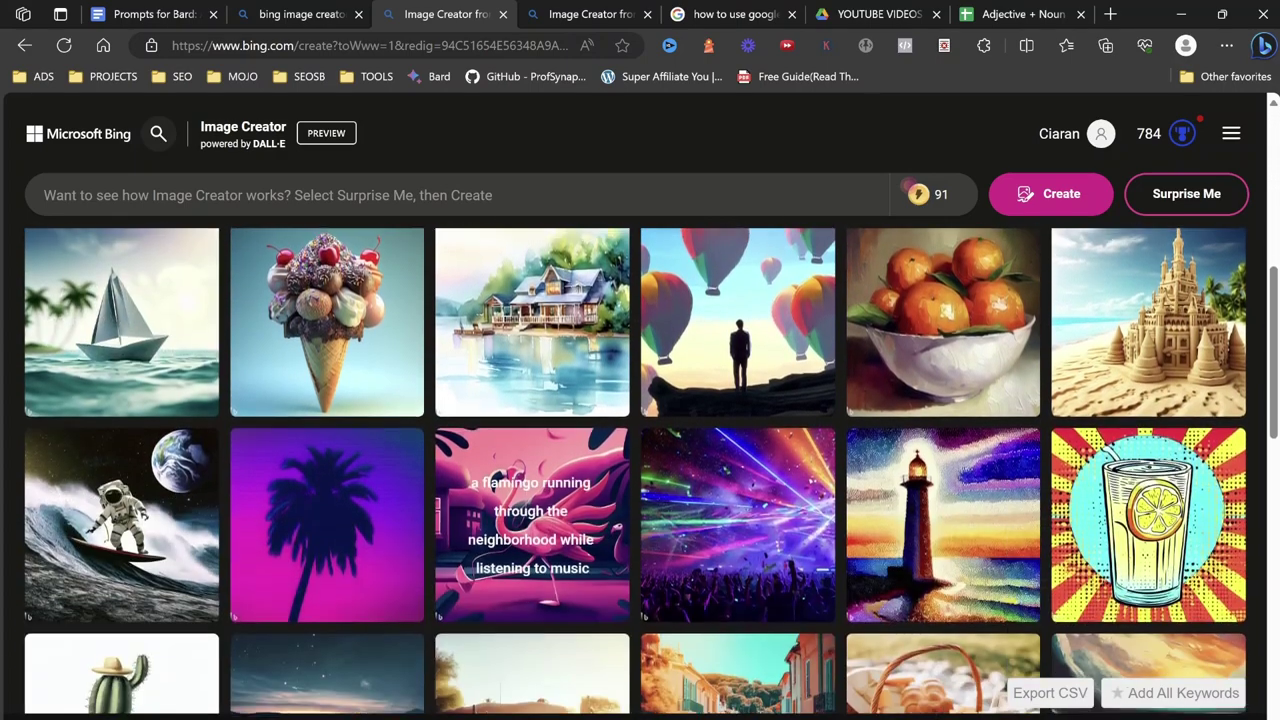
scroll(1148, 450, down, 3)
scroll(1148, 450, down, 2)
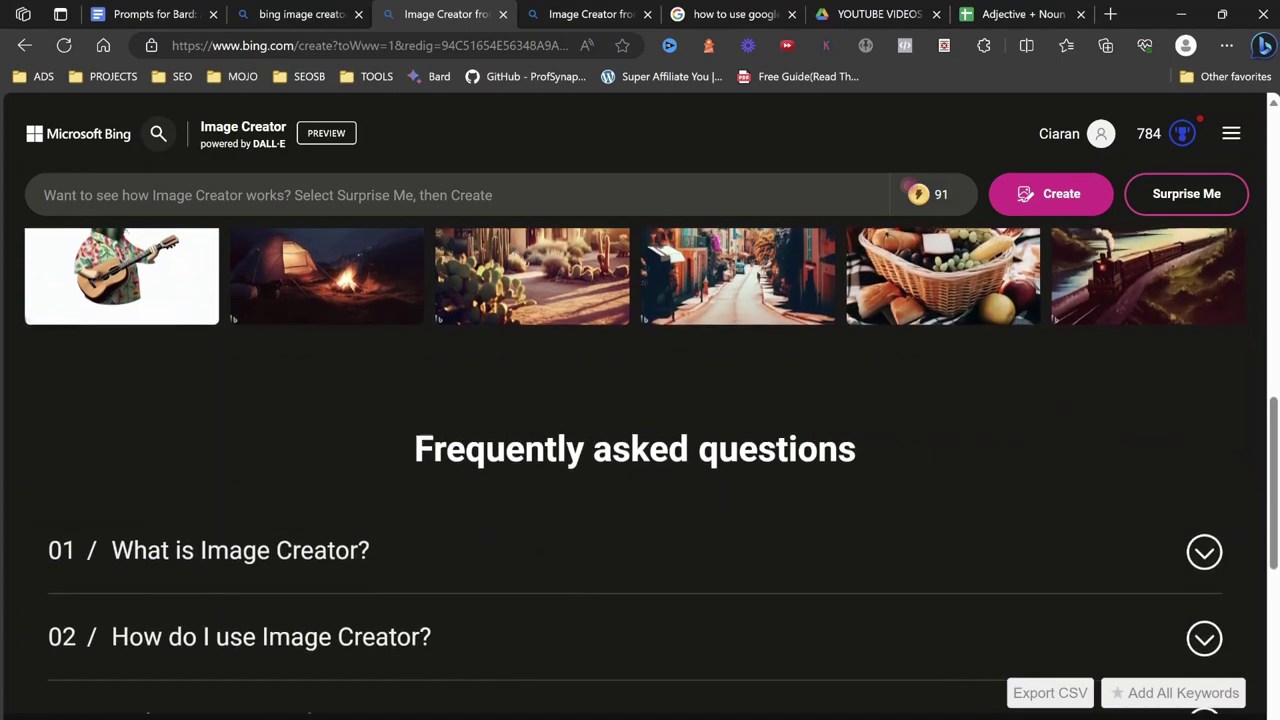
scroll(121, 470, up, 3)
scroll(121, 470, down, 6)
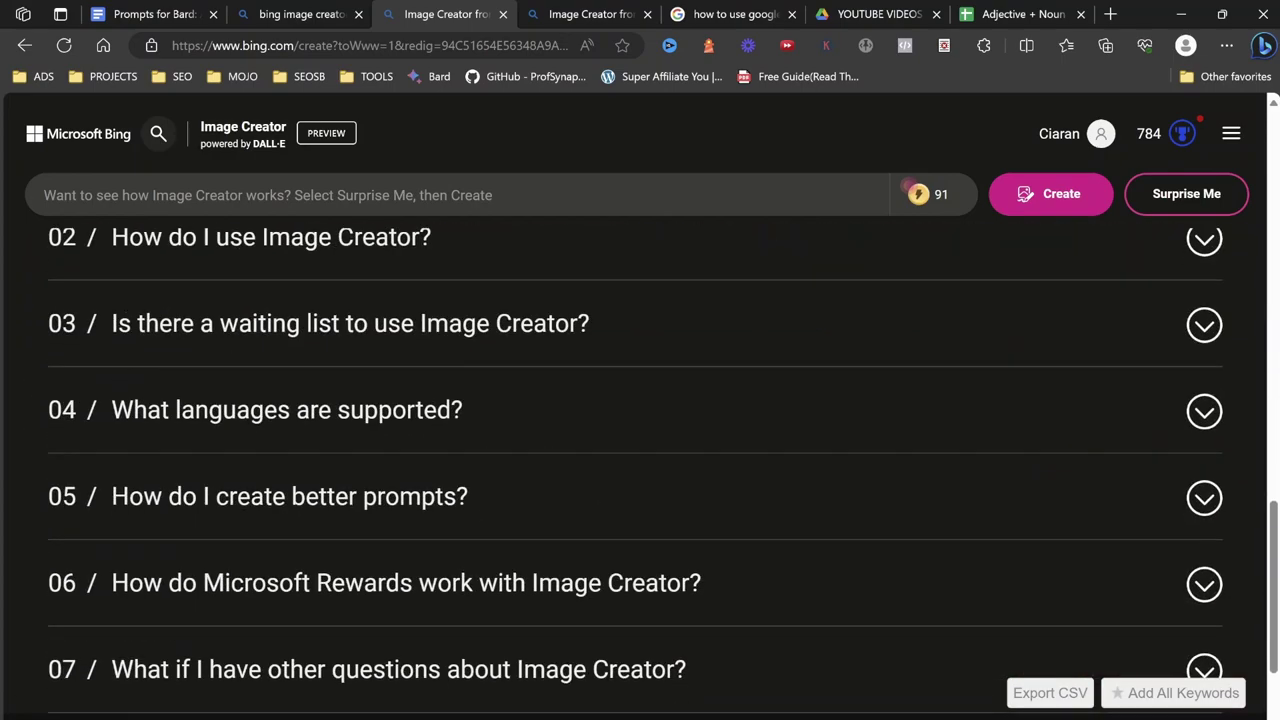
scroll(327, 420, up, 6)
scroll(327, 420, up, 10)
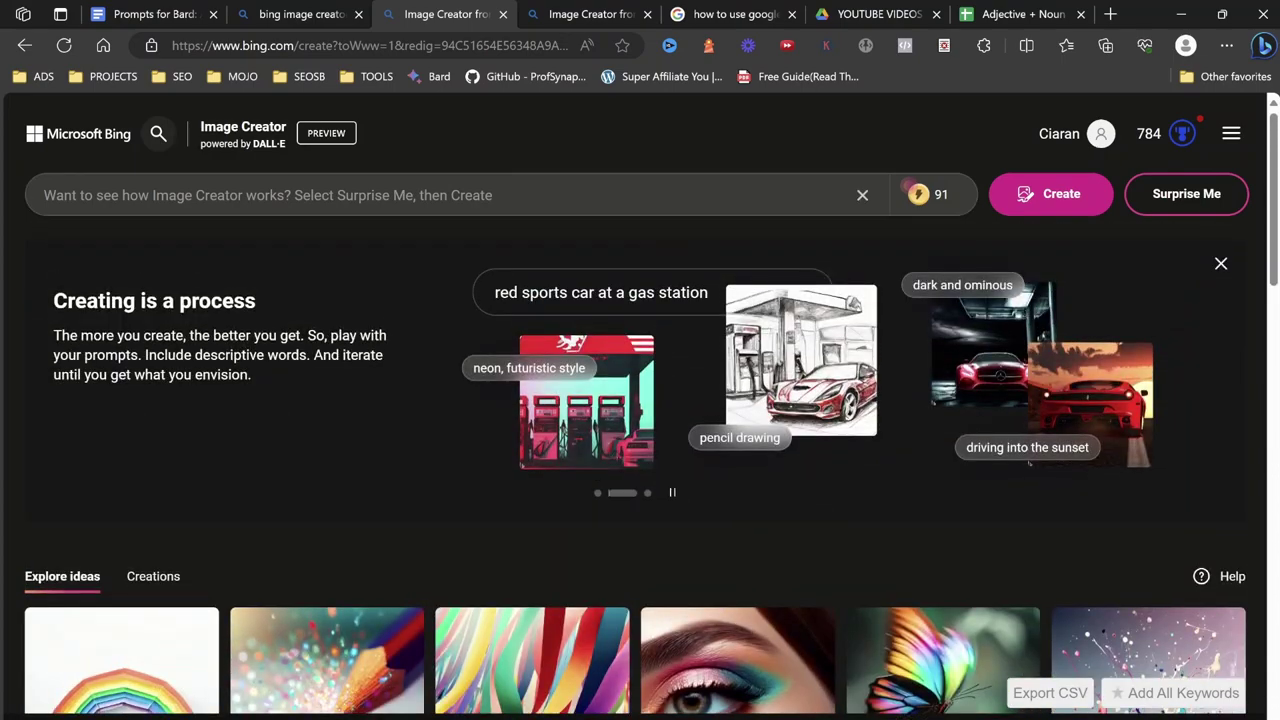
Generate images from the correctly spelled prompt "green landscape garden in the middle of a dense forest panoramic dslr".
text(gre)
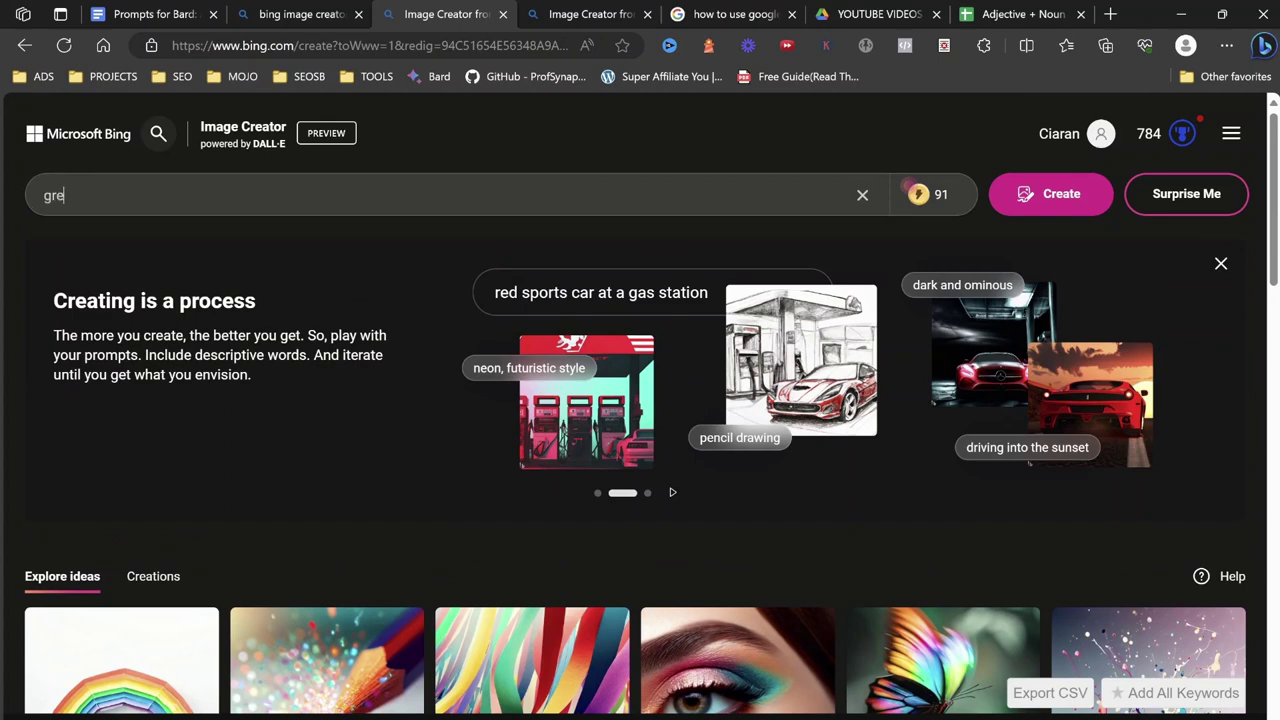
text(en landscapre garden in a)
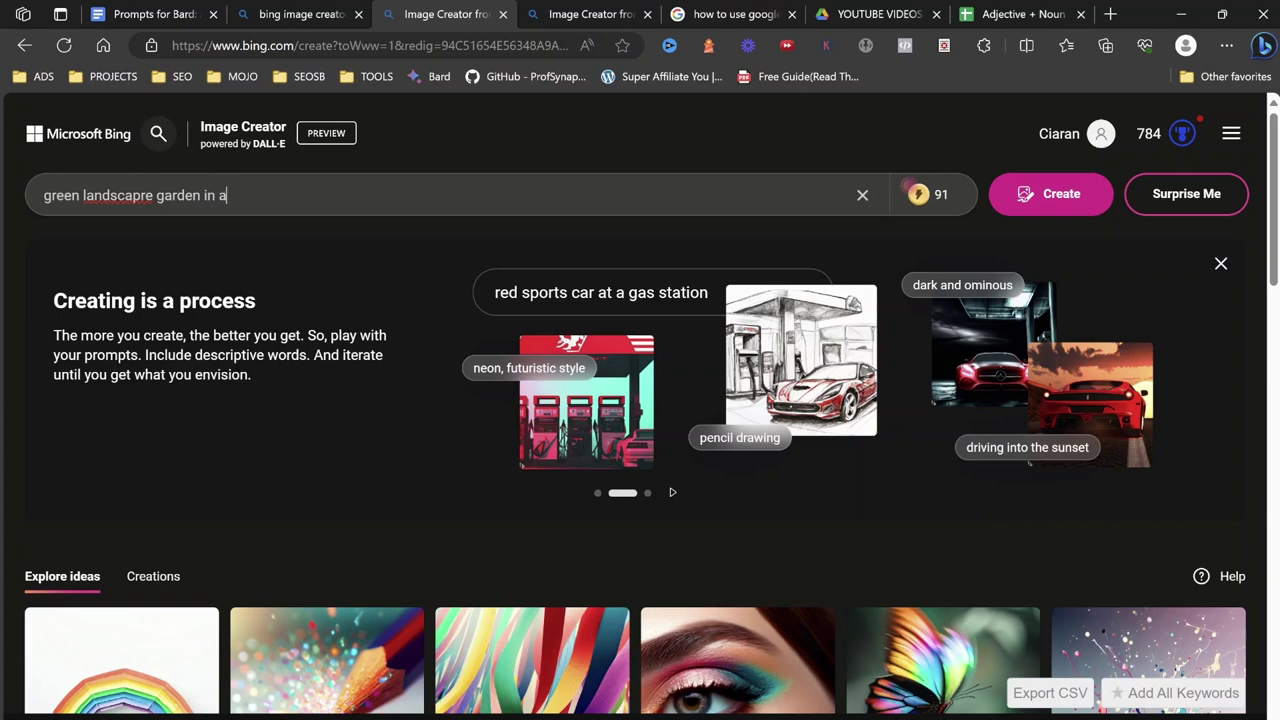
key(BackSpace)
text(the middle of a dense f)
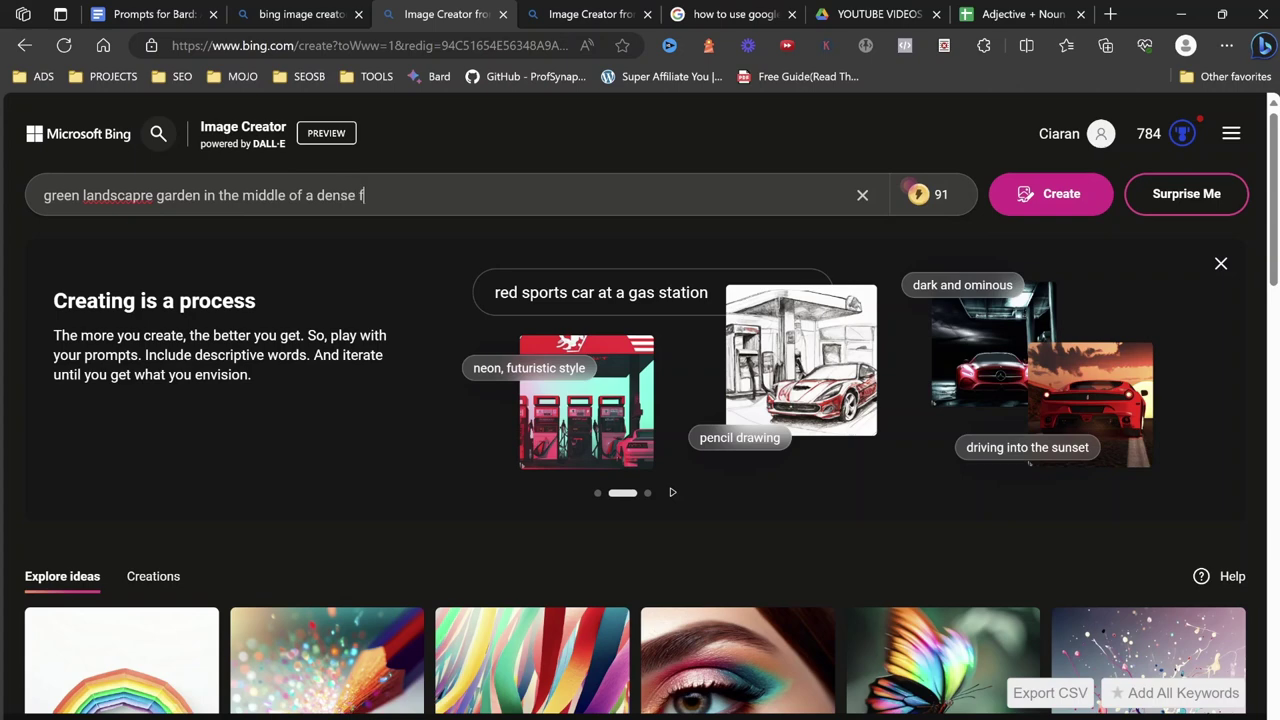
text(orrest panoramic)
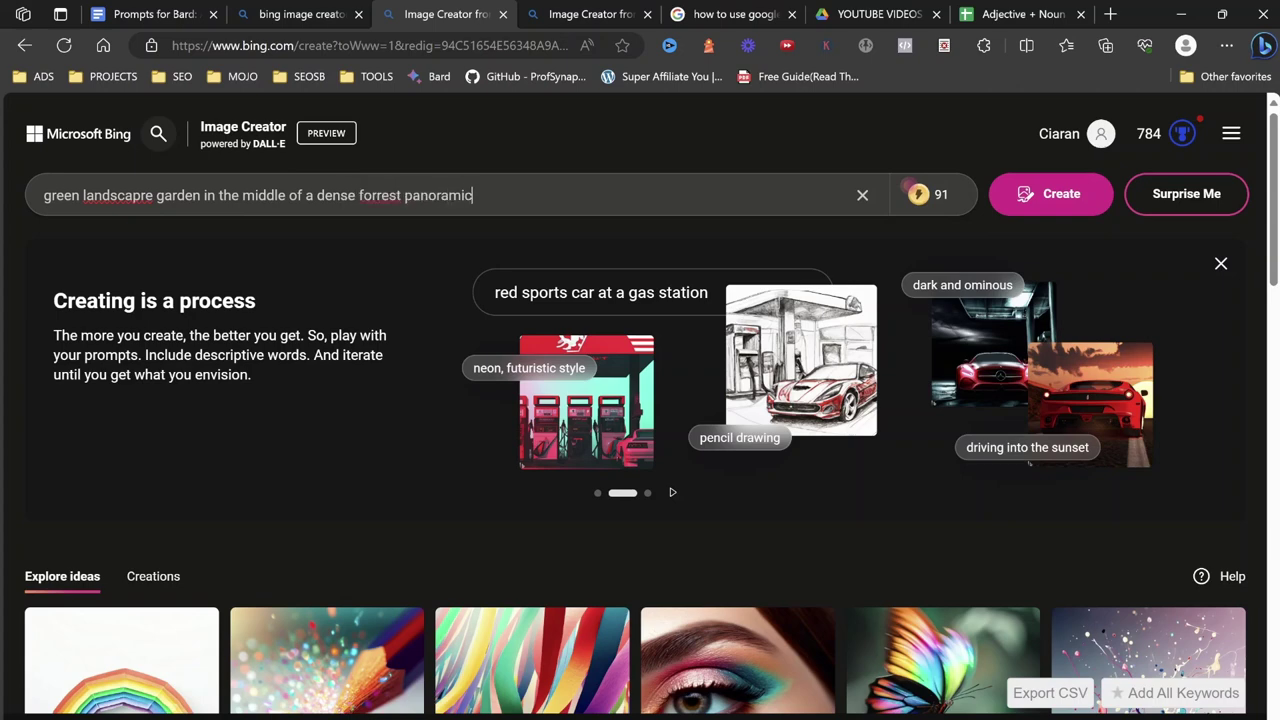
text( dslr)
right_click(124, 195)
click(329, 244)
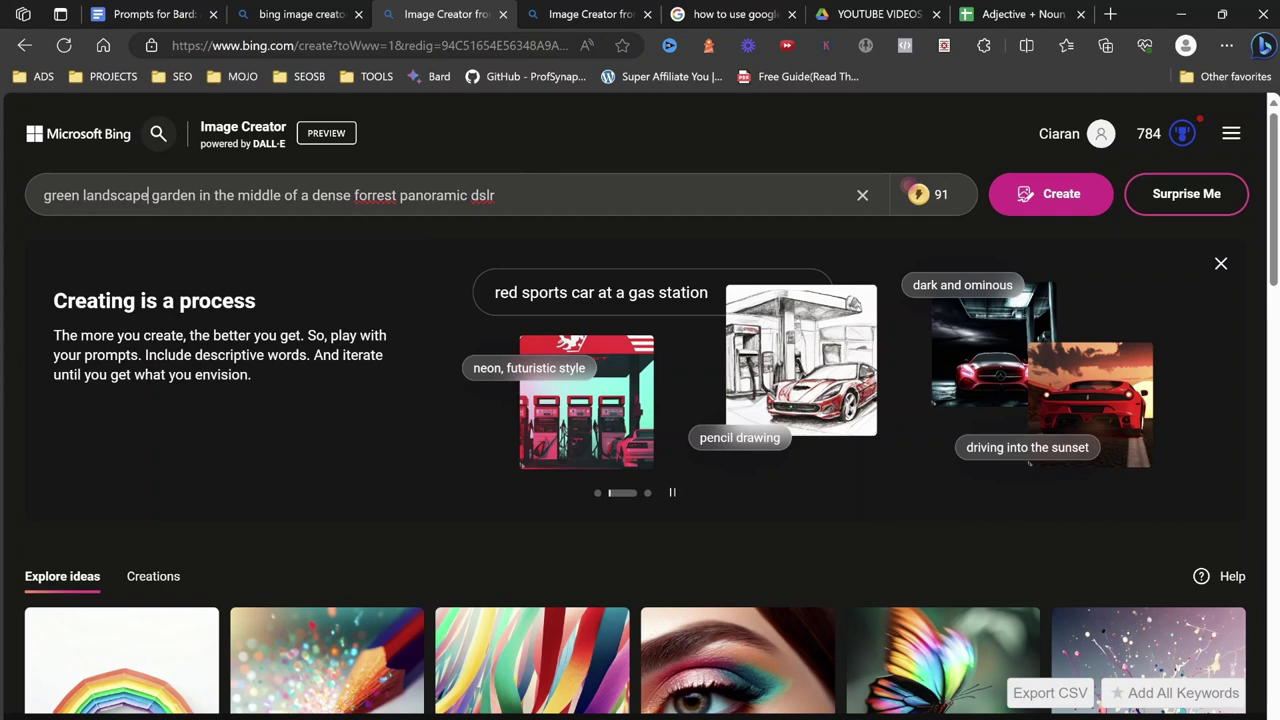
right_click(368, 195)
click(420, 211)
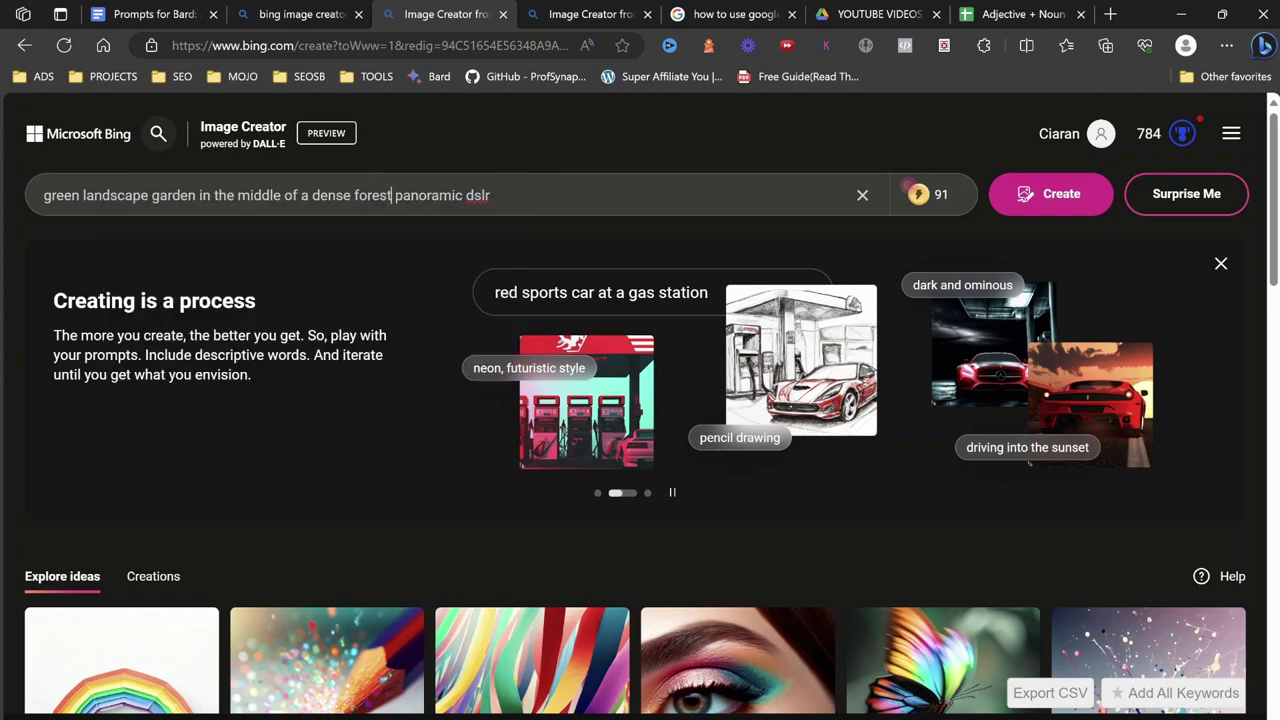
click(489, 195)
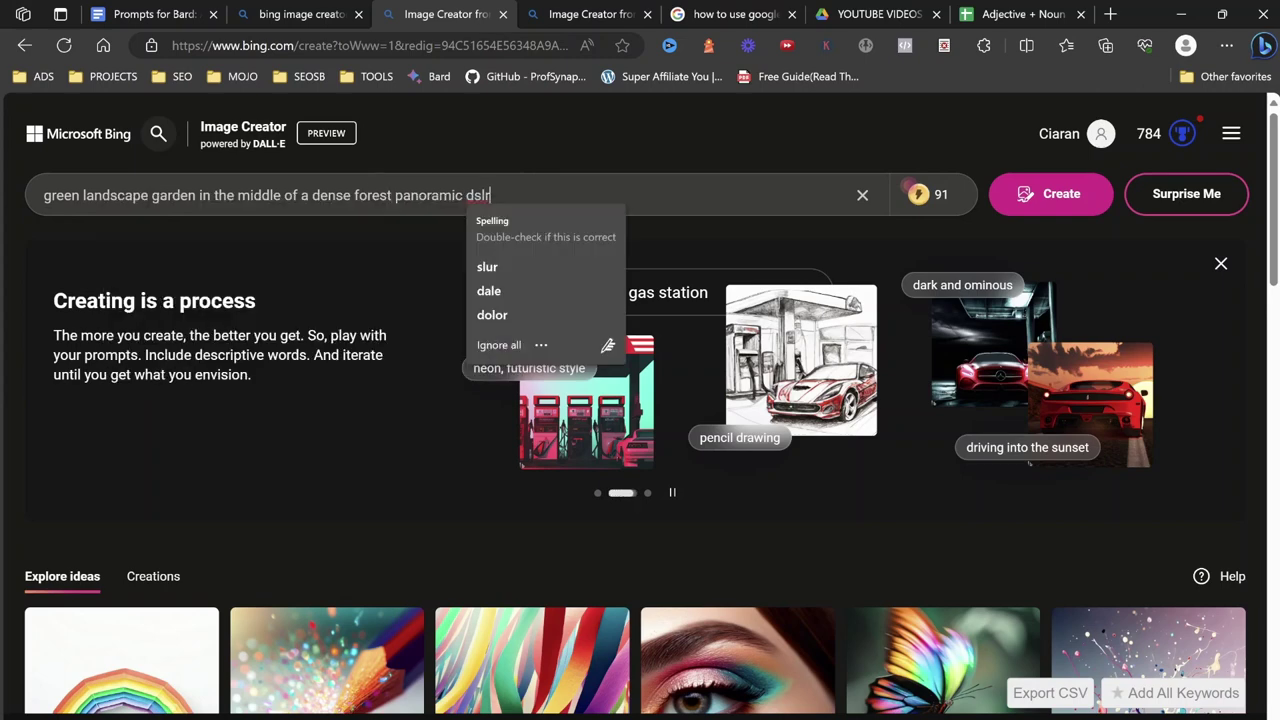
key(Return)
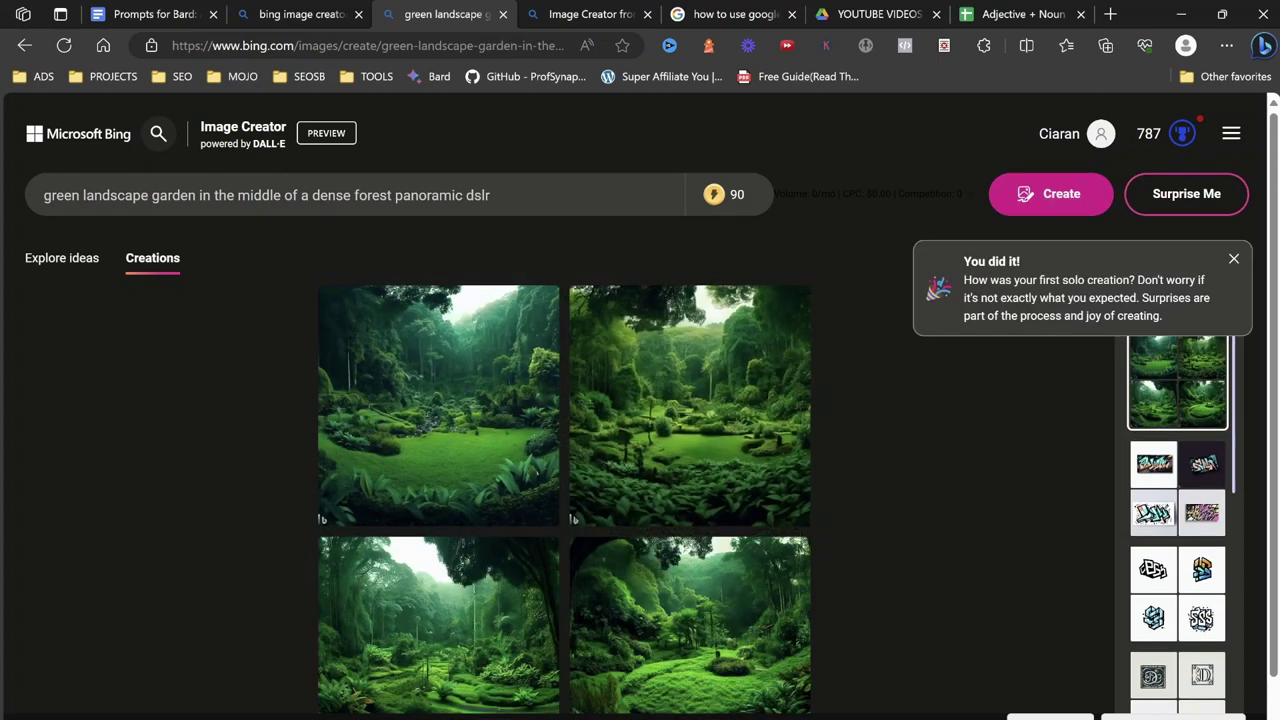
Open the second generated garden image and send it to Microsoft Designer for customizing.
scroll(564, 470, down, 1)
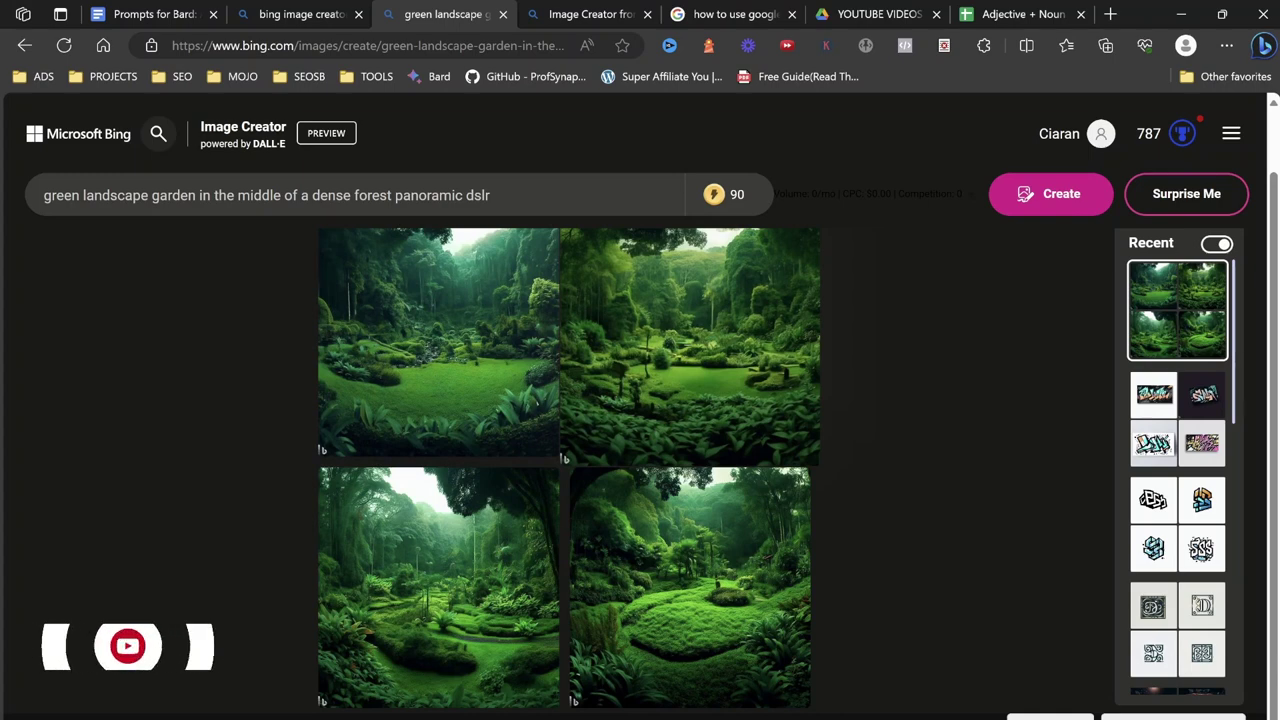
click(690, 347)
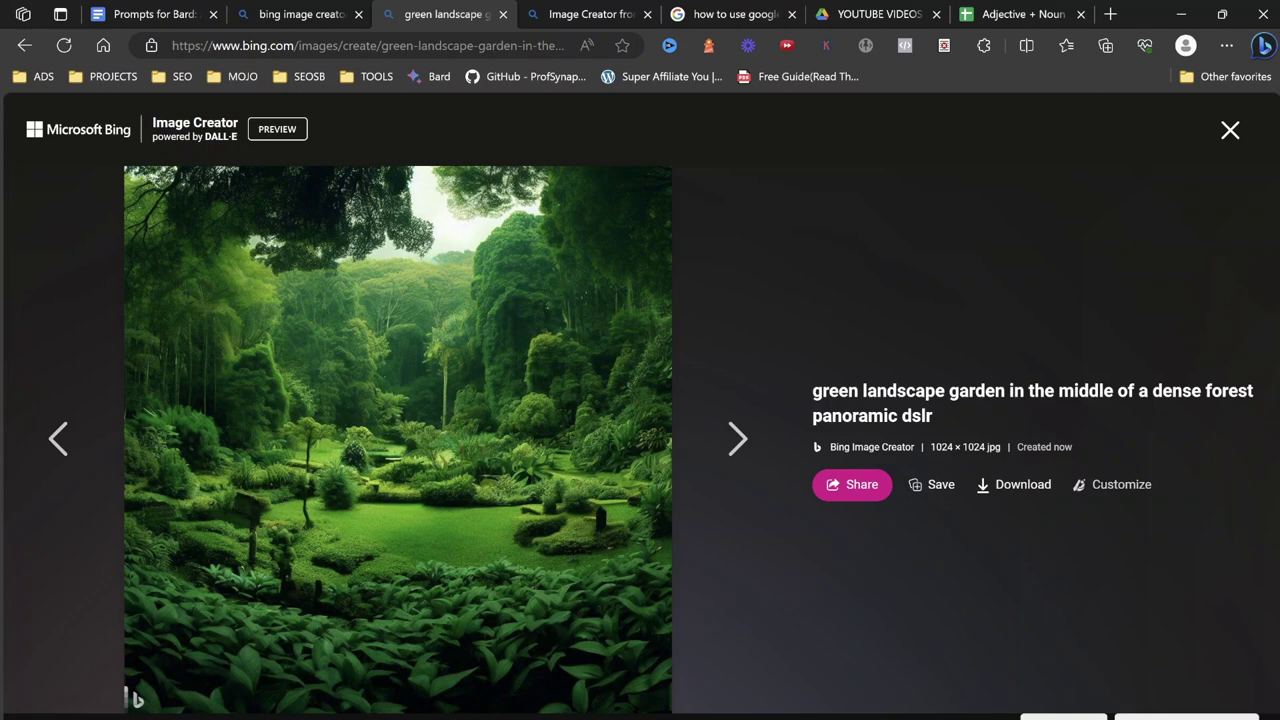
click(1115, 484)
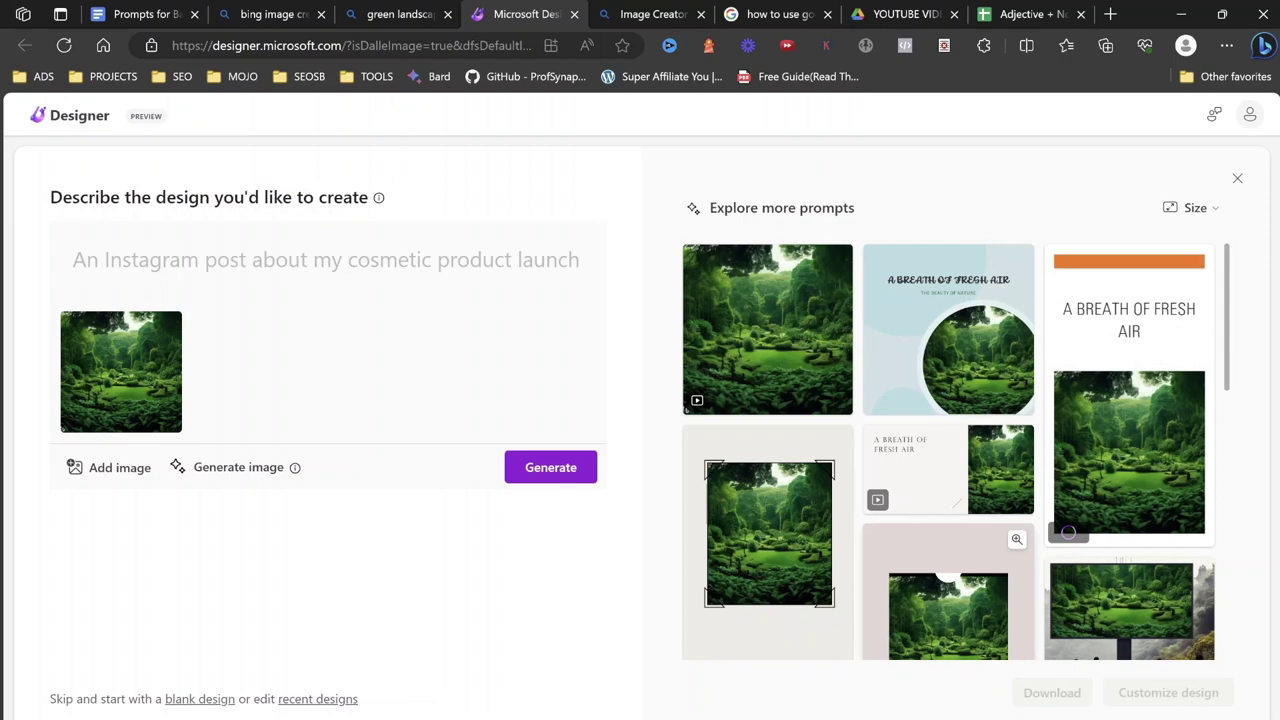
Review the suggested designs for the garden image and set their size to Landscape (Facebook ad).
scroll(956, 449, down, 1)
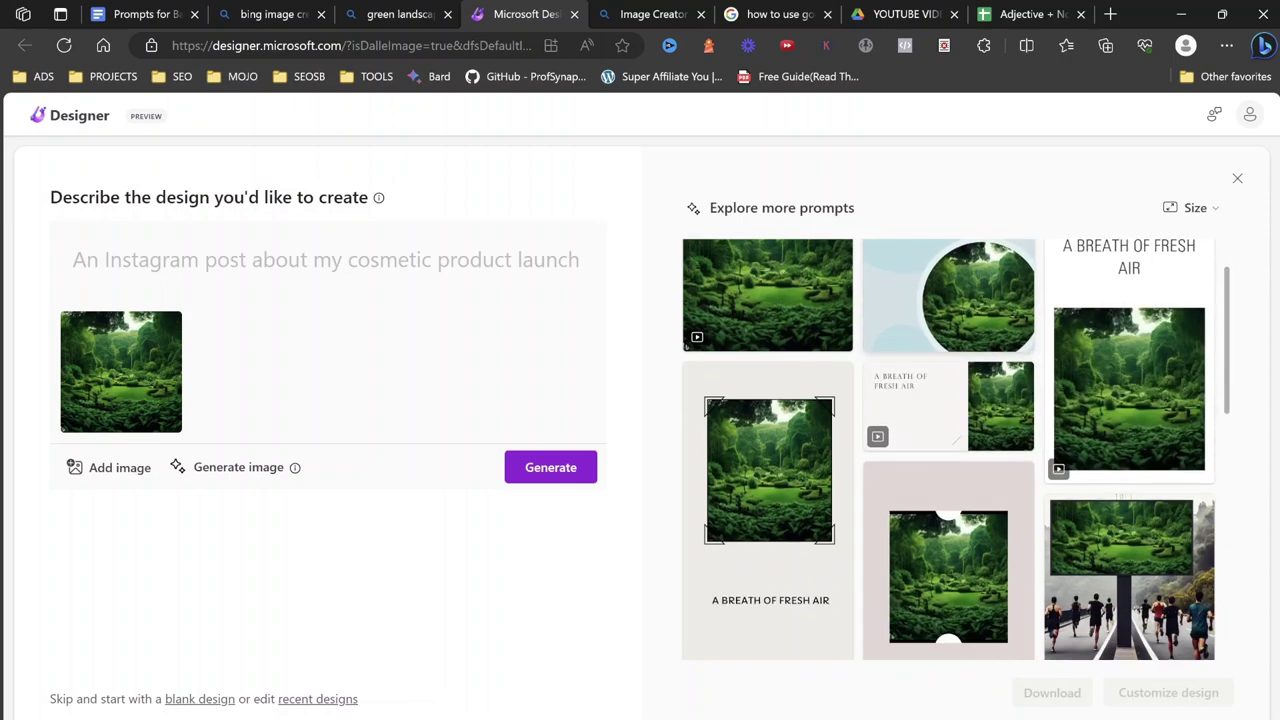
scroll(770, 330, down, 5)
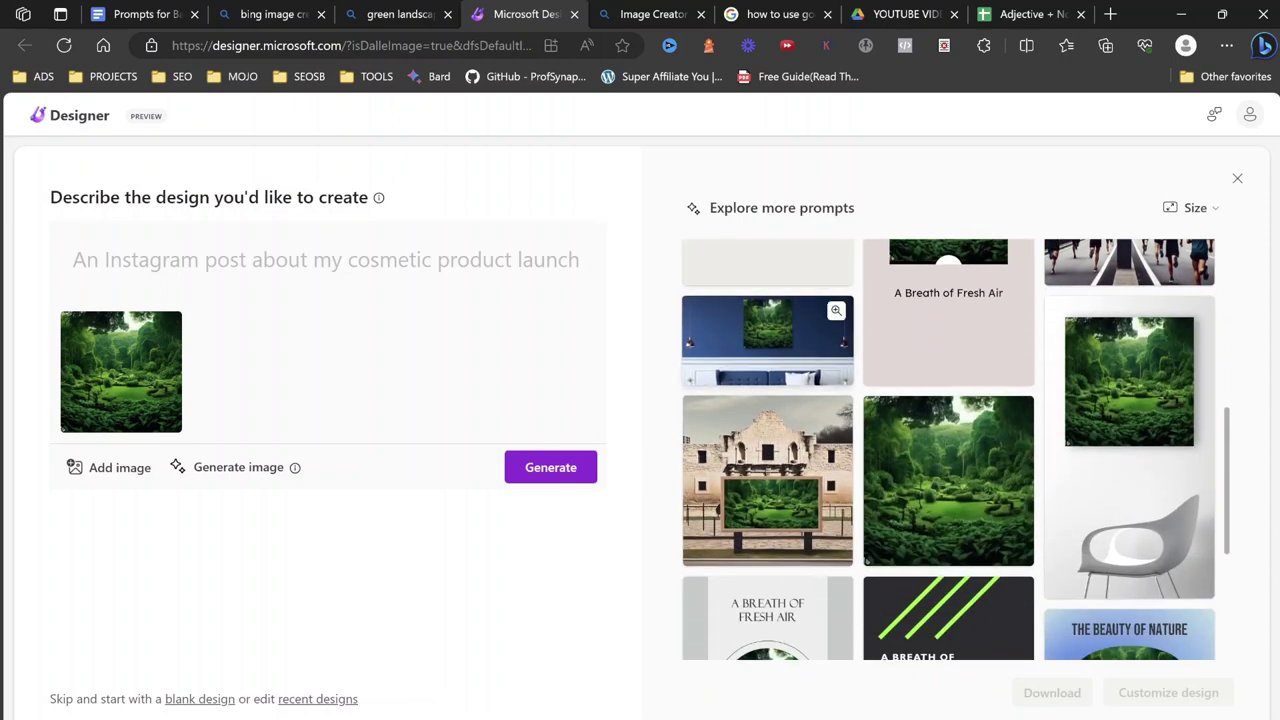
scroll(948, 450, down, 3)
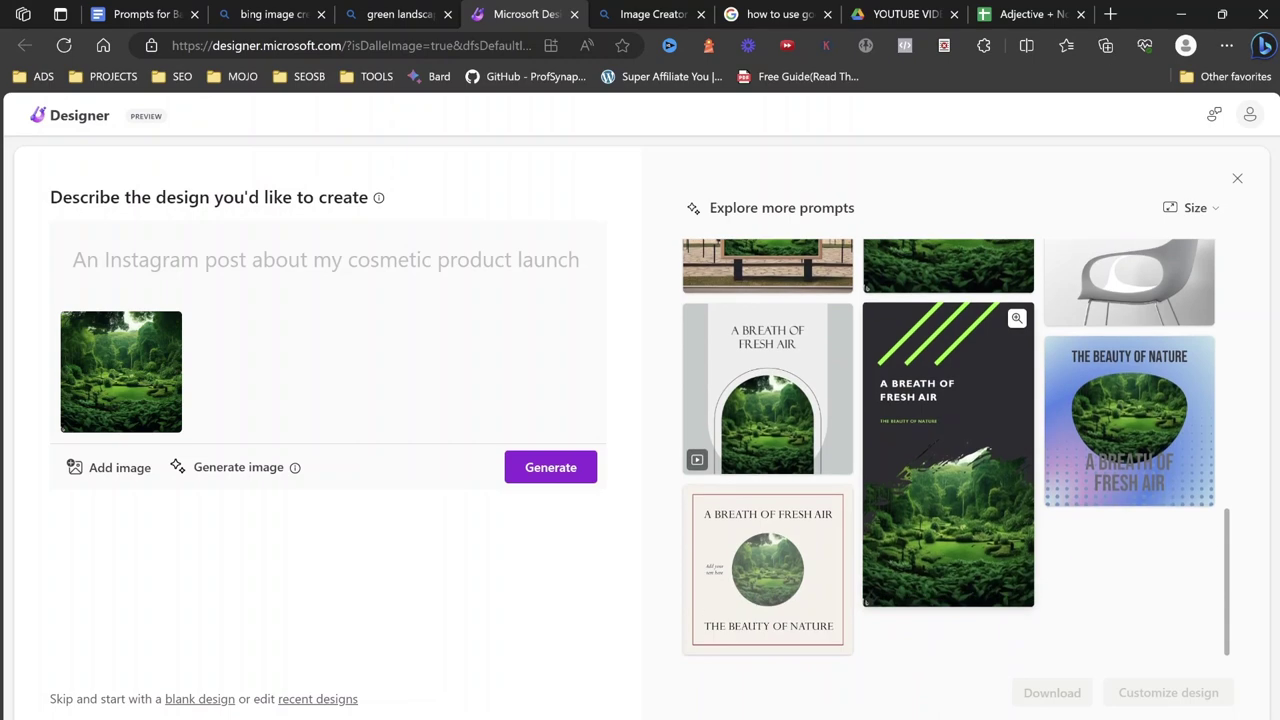
scroll(948, 450, up, 5)
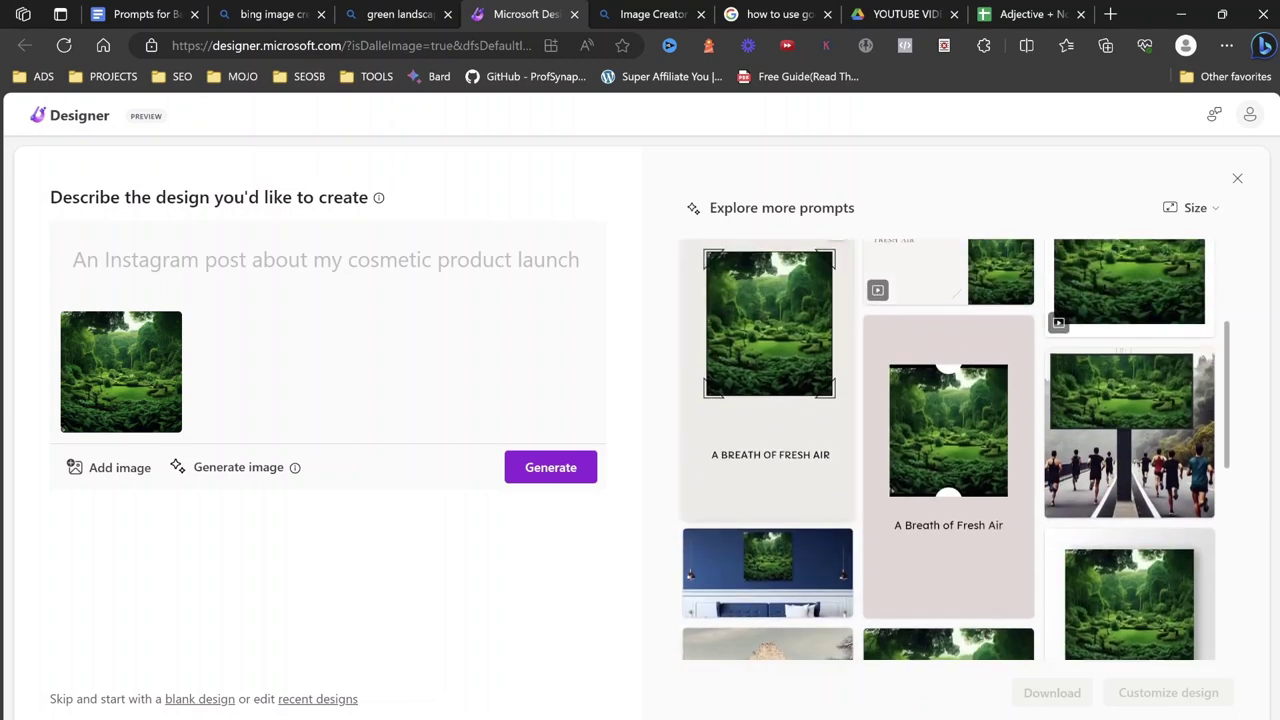
scroll(948, 450, up, 3)
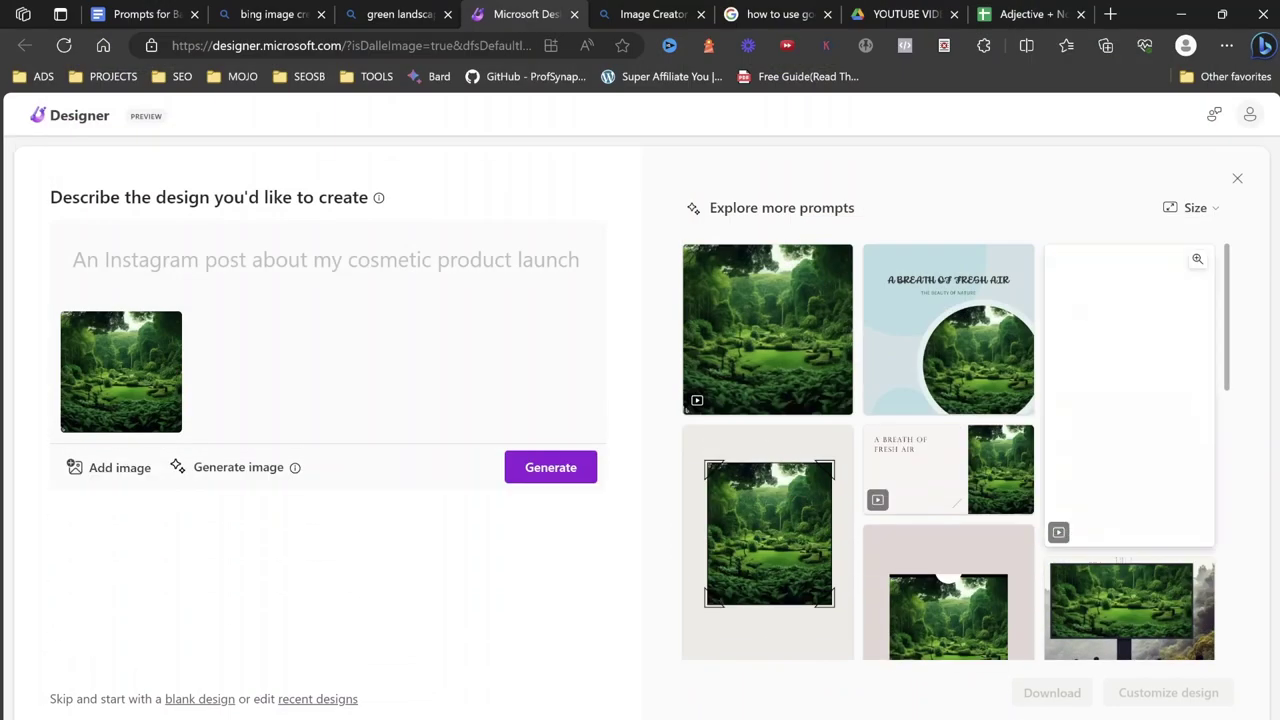
click(1193, 208)
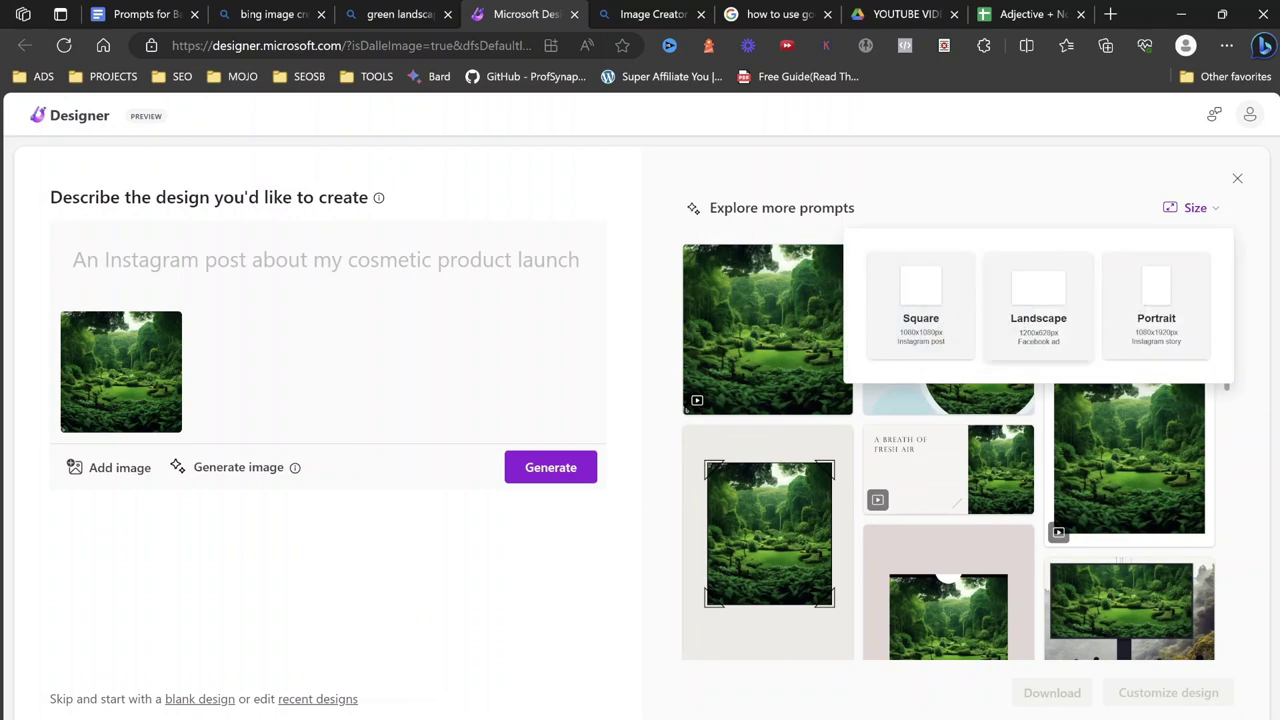
click(1038, 305)
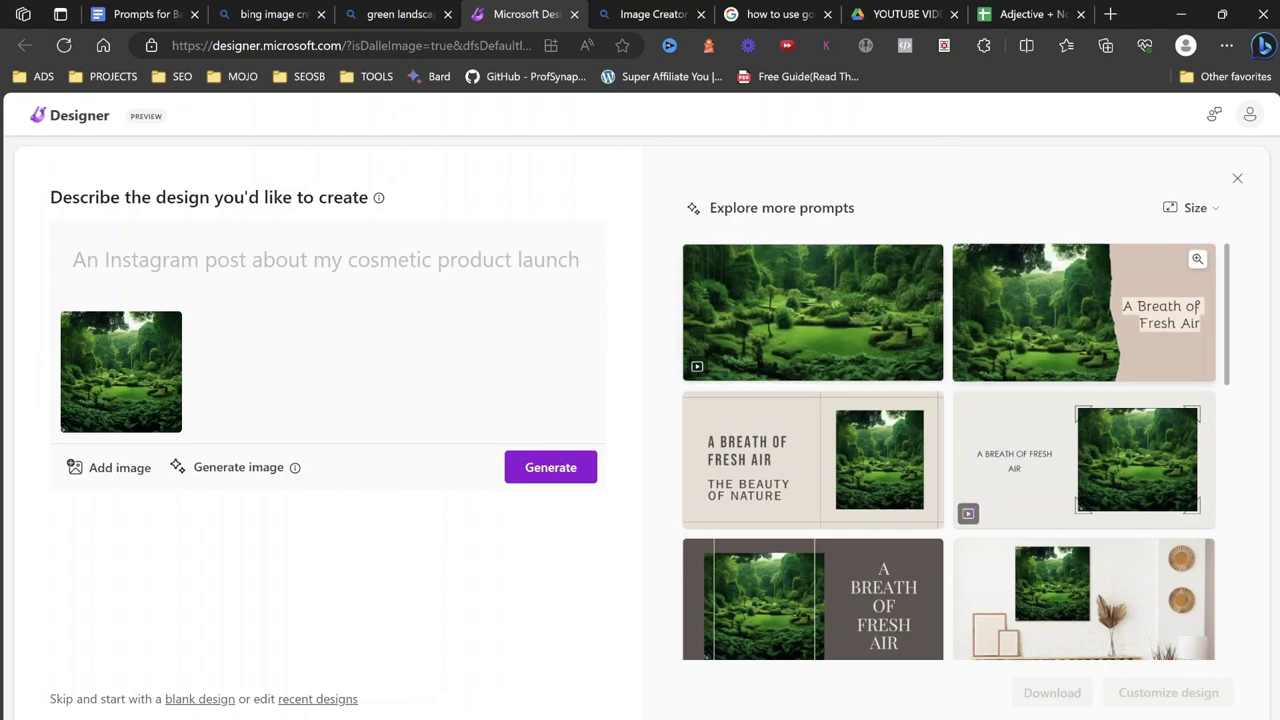
Customize the torn-edge "A Breath of Fresh Air" design, recoloring its beige panel with the grass green sampled from the photo.
click(1084, 313)
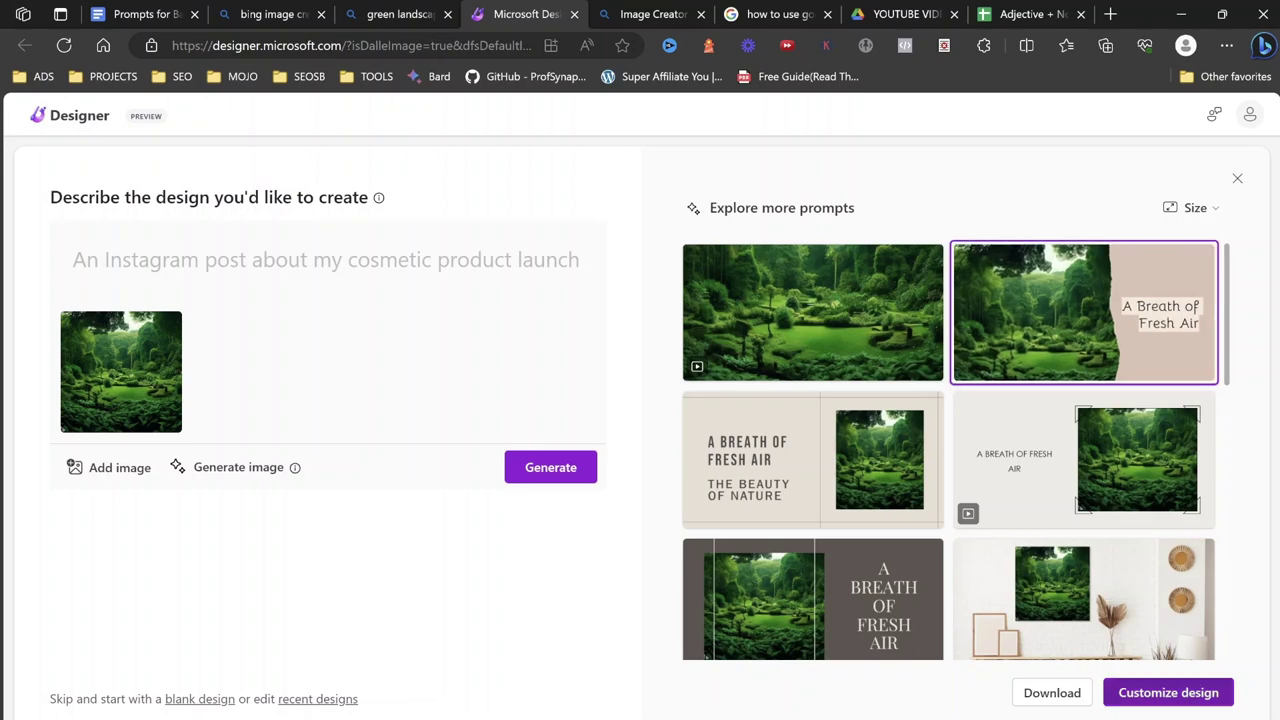
click(1168, 692)
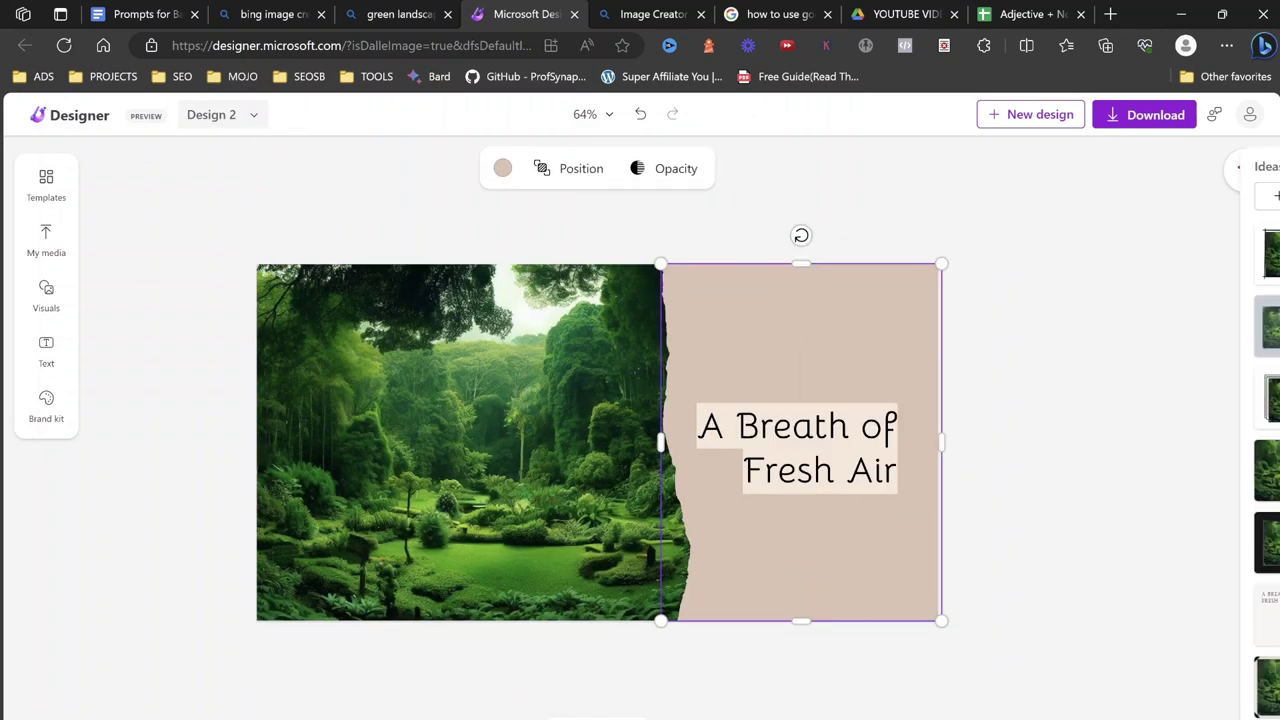
click(503, 168)
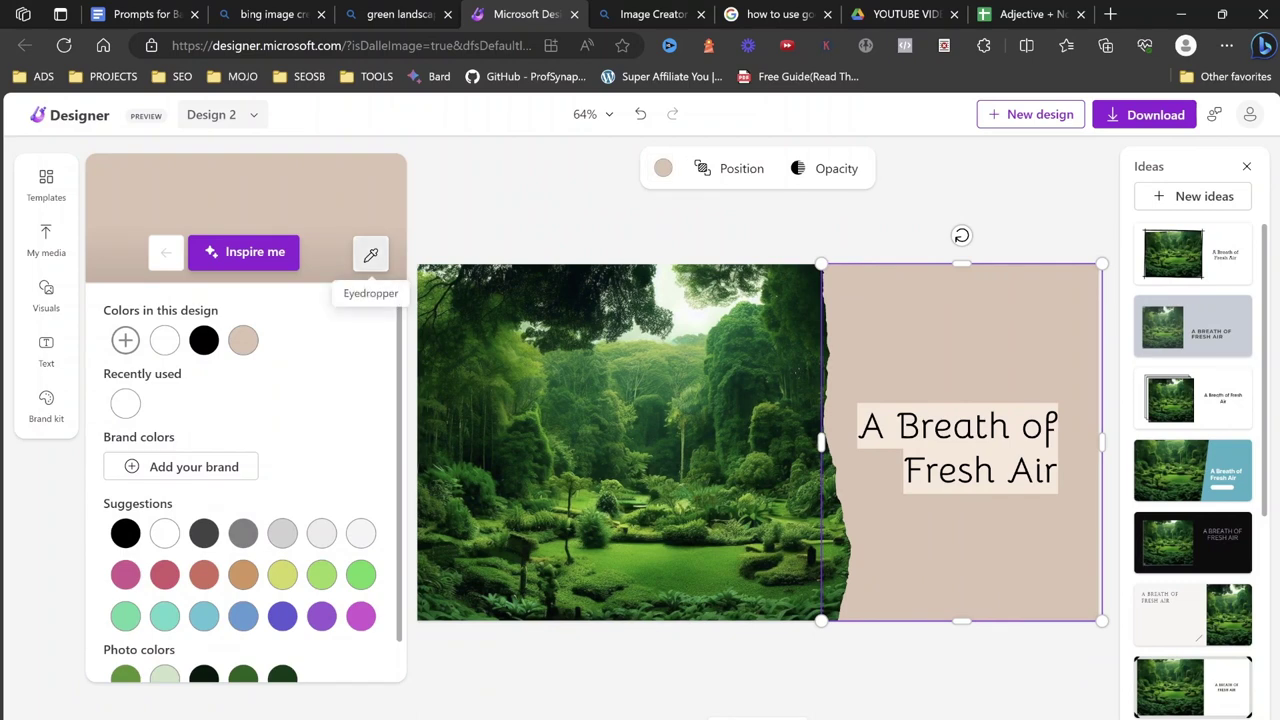
click(660, 570)
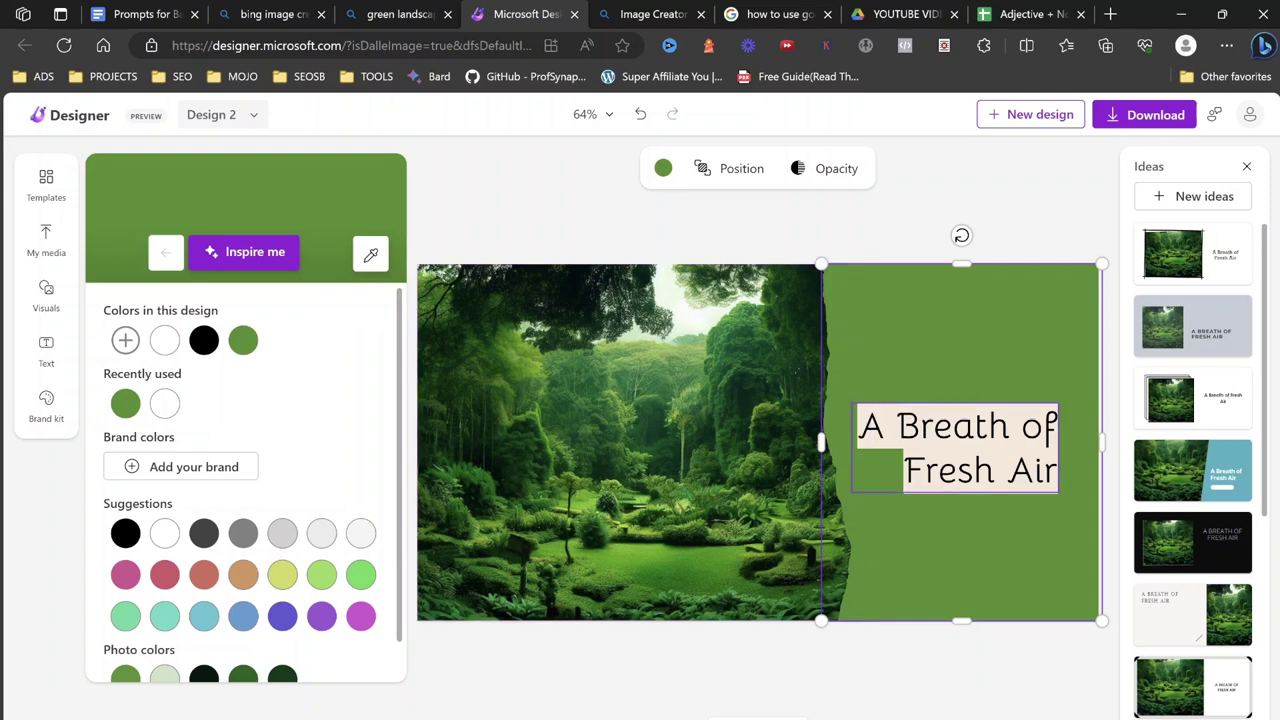
Change the color of the entire "A Breath of Fresh Air" text to white.
click(955, 447)
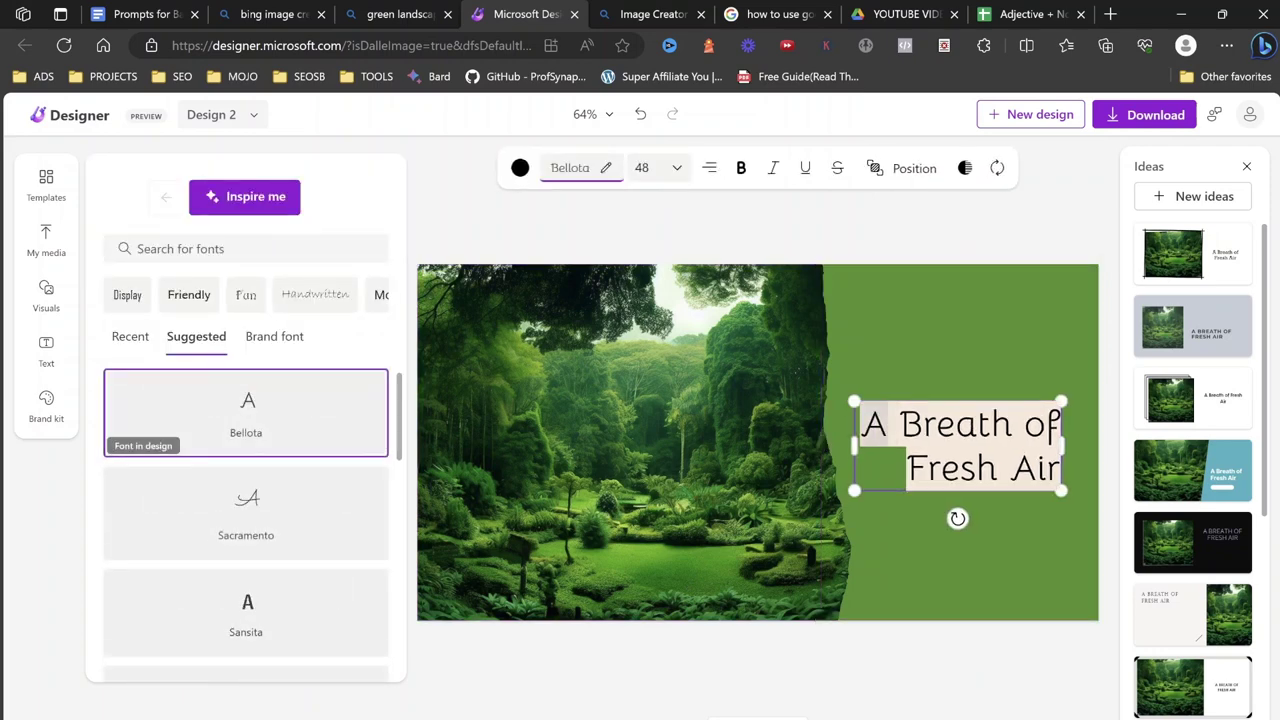
drag(862, 424, 1060, 470)
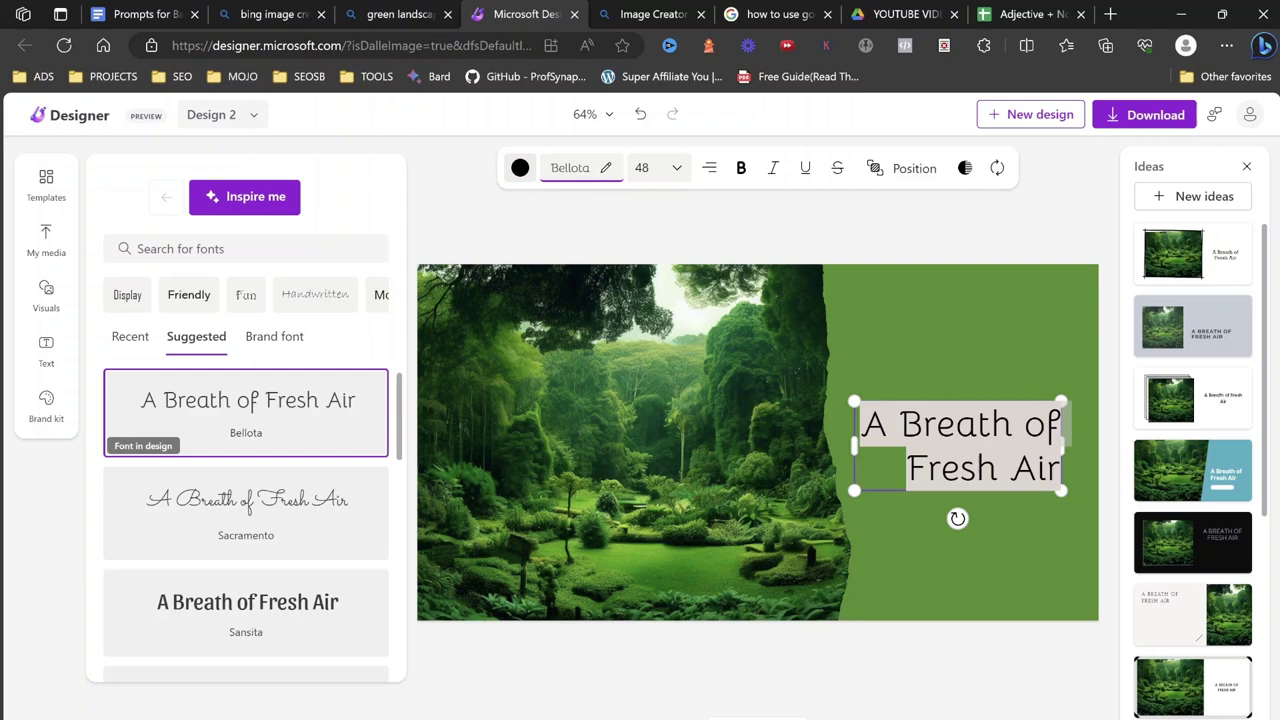
click(520, 168)
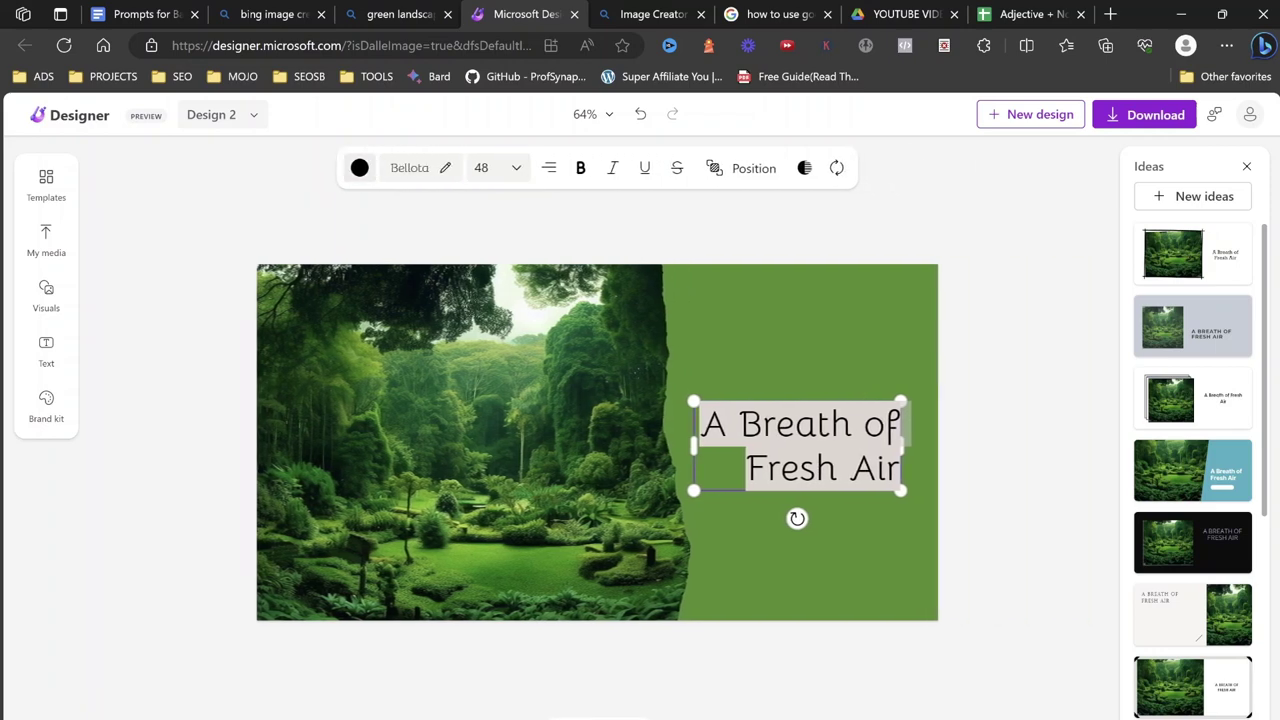
click(165, 340)
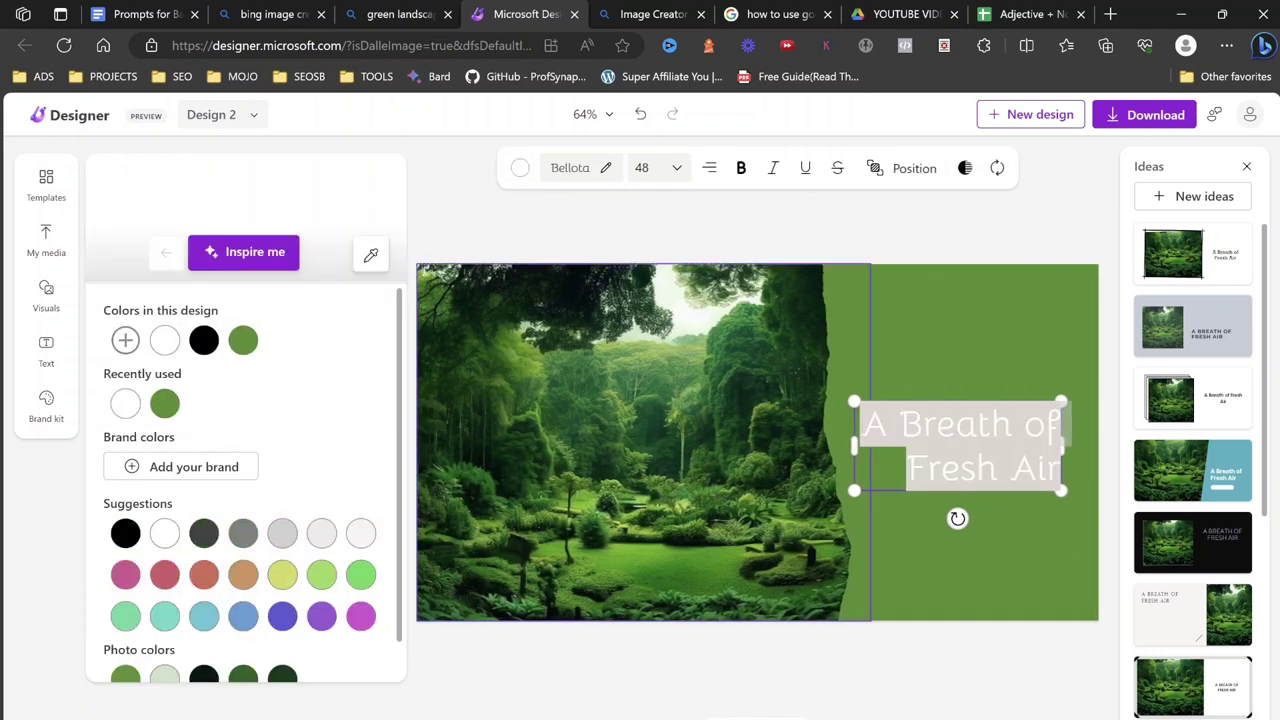
Make the "A Breath of Fresh Air" heading bold and recolor it with the same green as the panel.
click(741, 167)
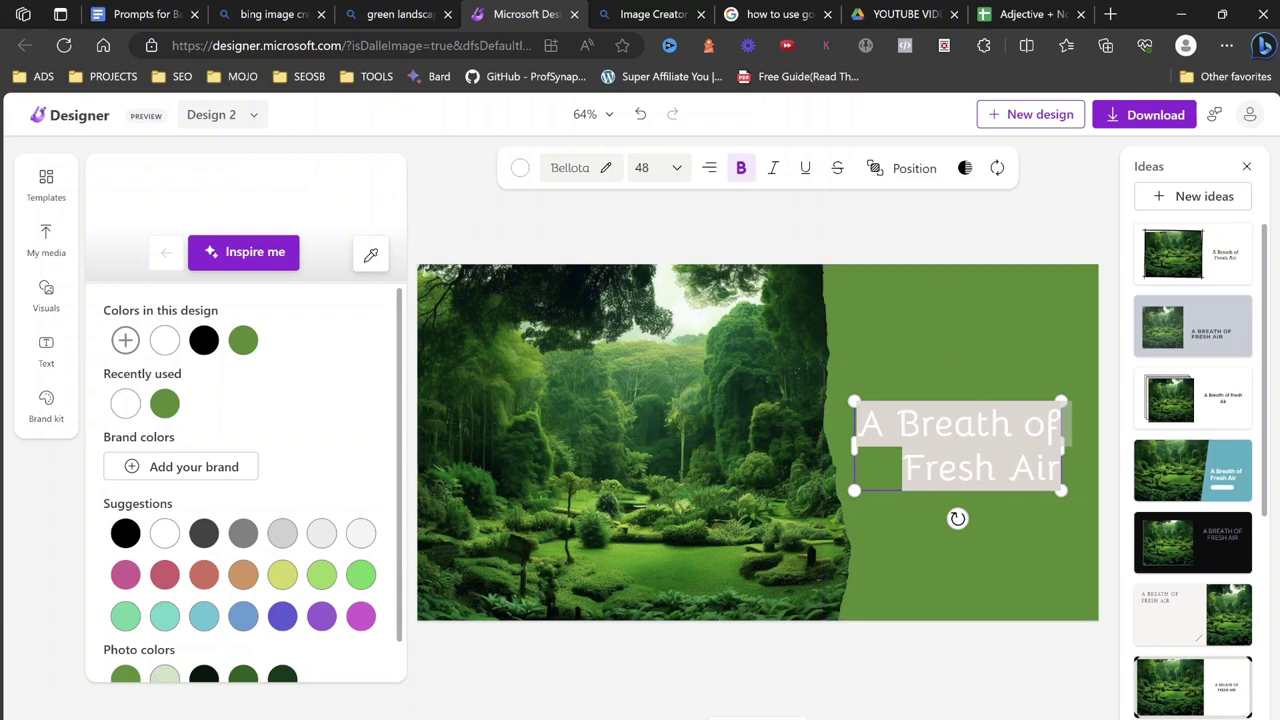
click(960, 345)
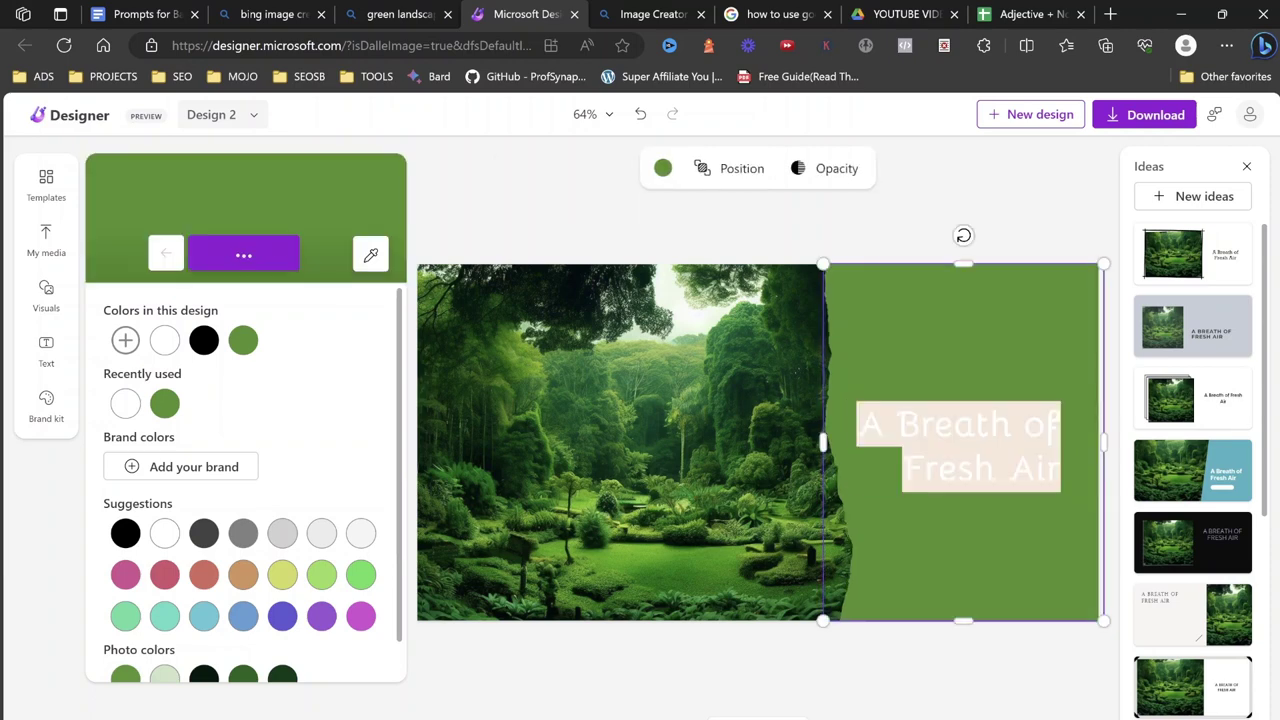
click(958, 446)
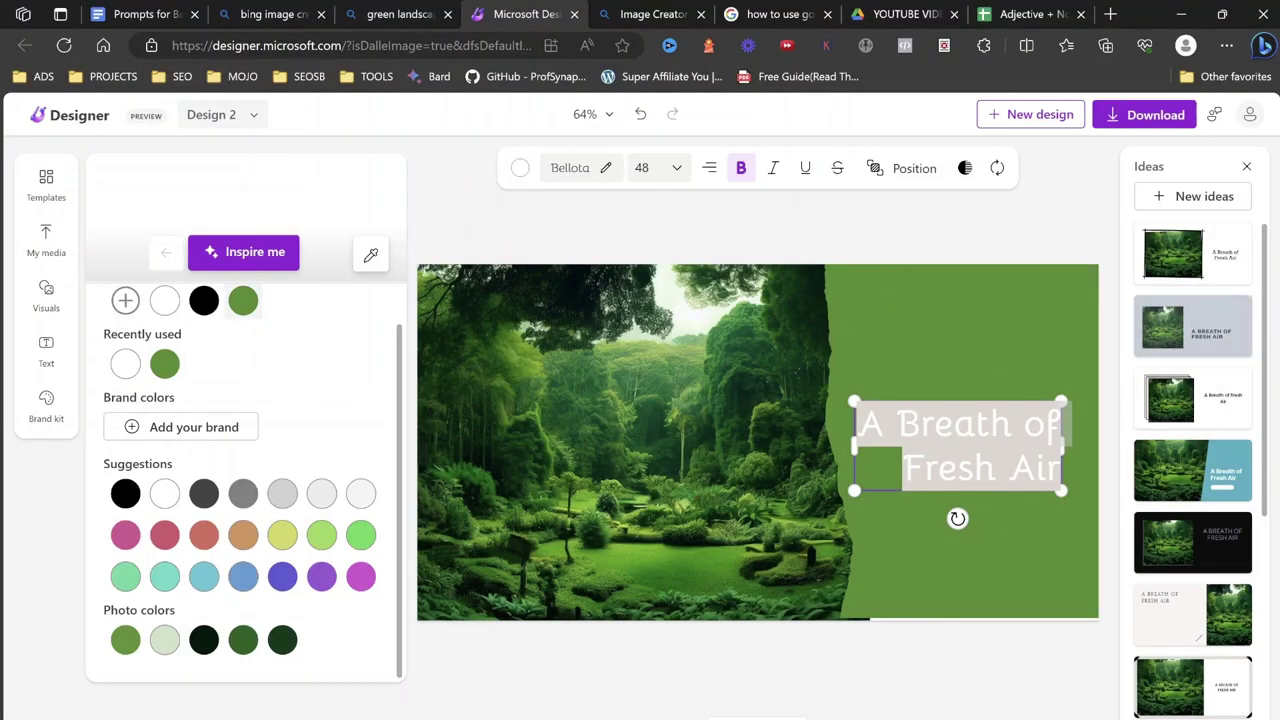
click(243, 301)
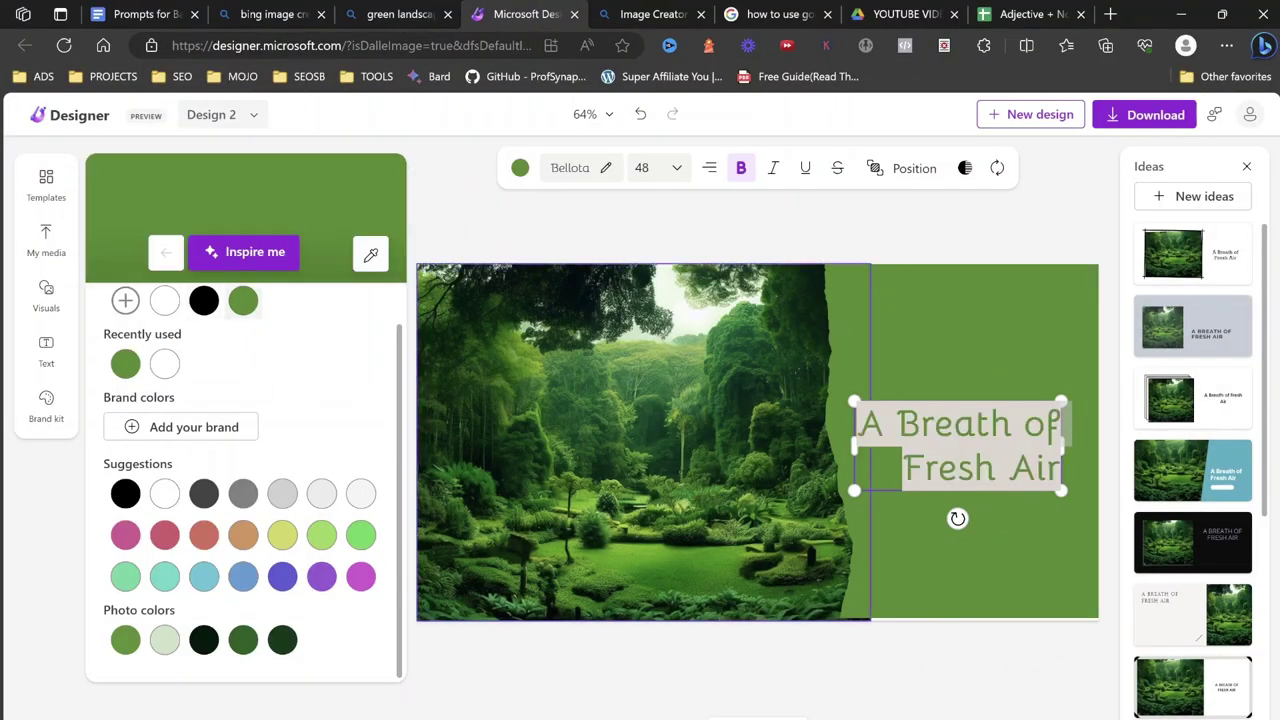
click(164, 364)
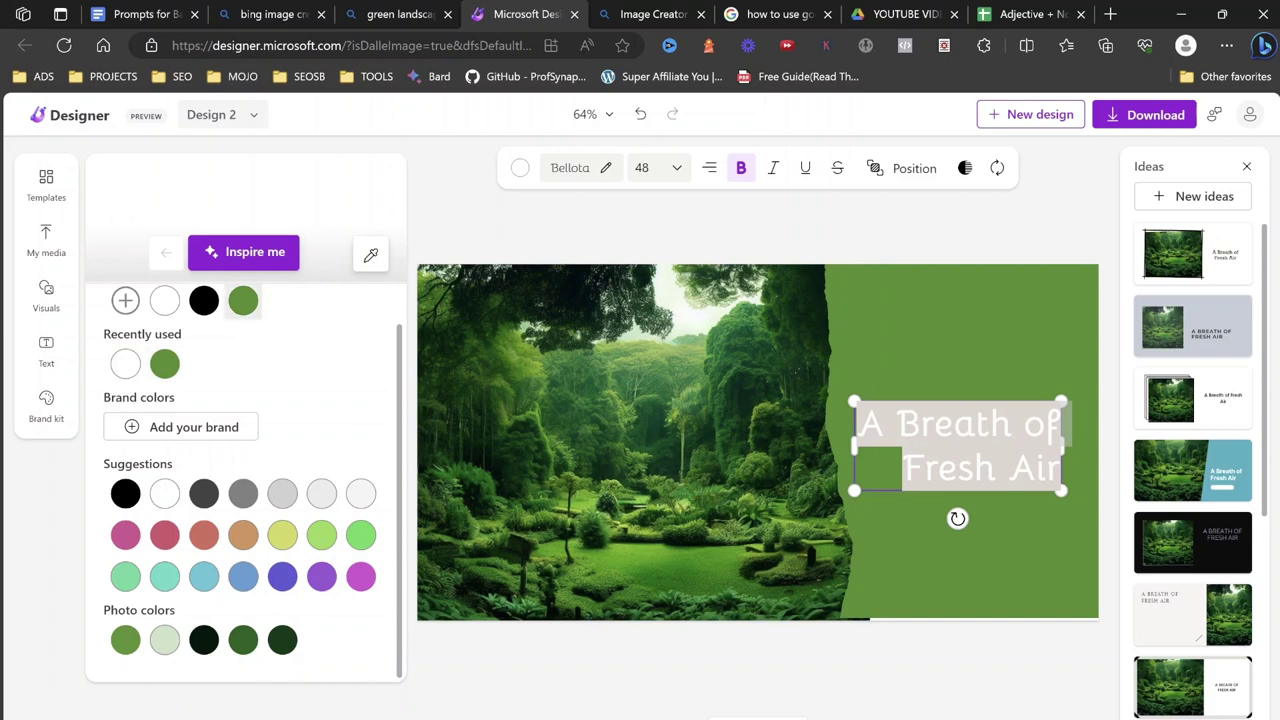
click(164, 364)
click(960, 665)
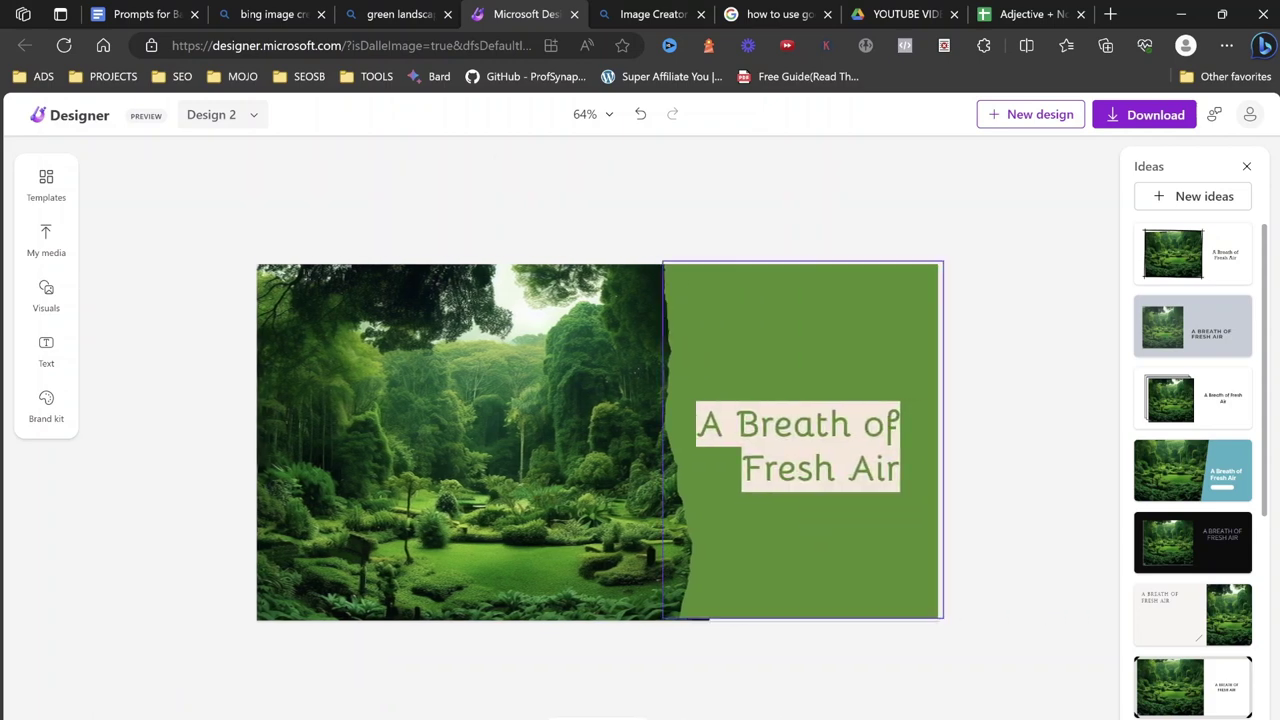
Narrow the heading's text box so the text wraps onto three lines, and center it on the green panel.
mouse_move(800, 436)
mouse_down()
mouse_move(811, 422)
mouse_move(803, 442)
mouse_up()
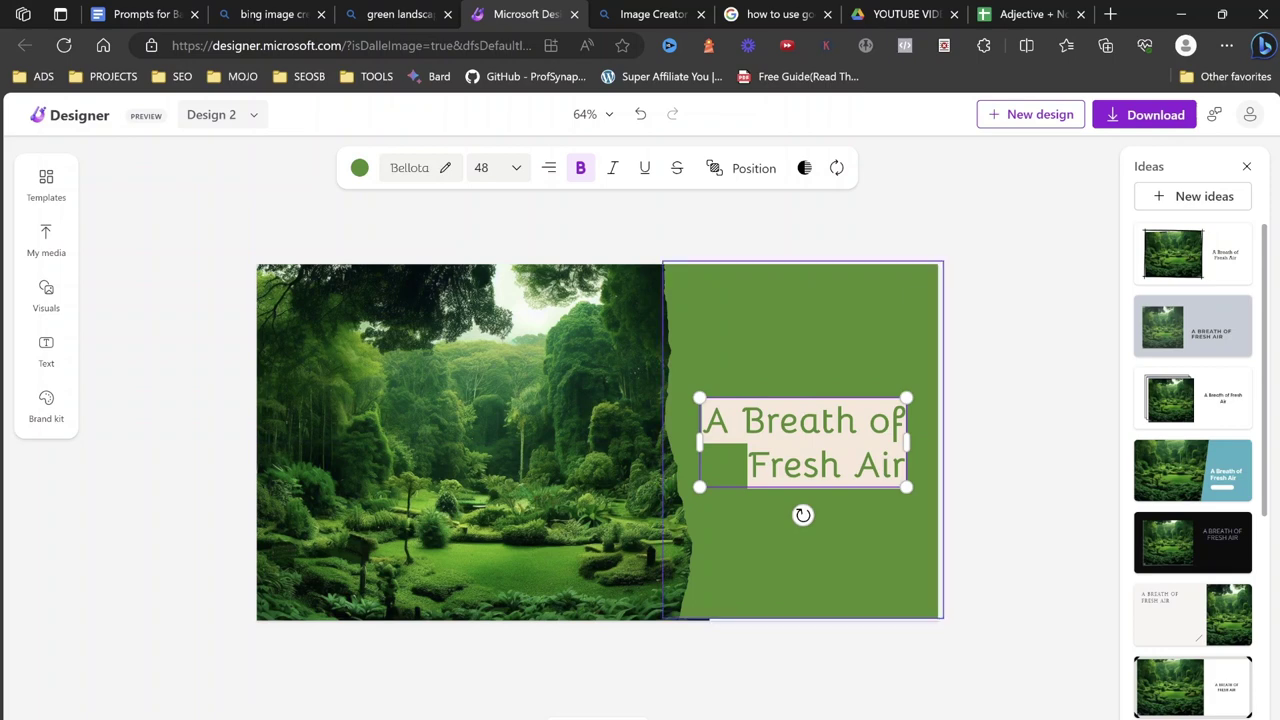
click(762, 558)
click(600, 665)
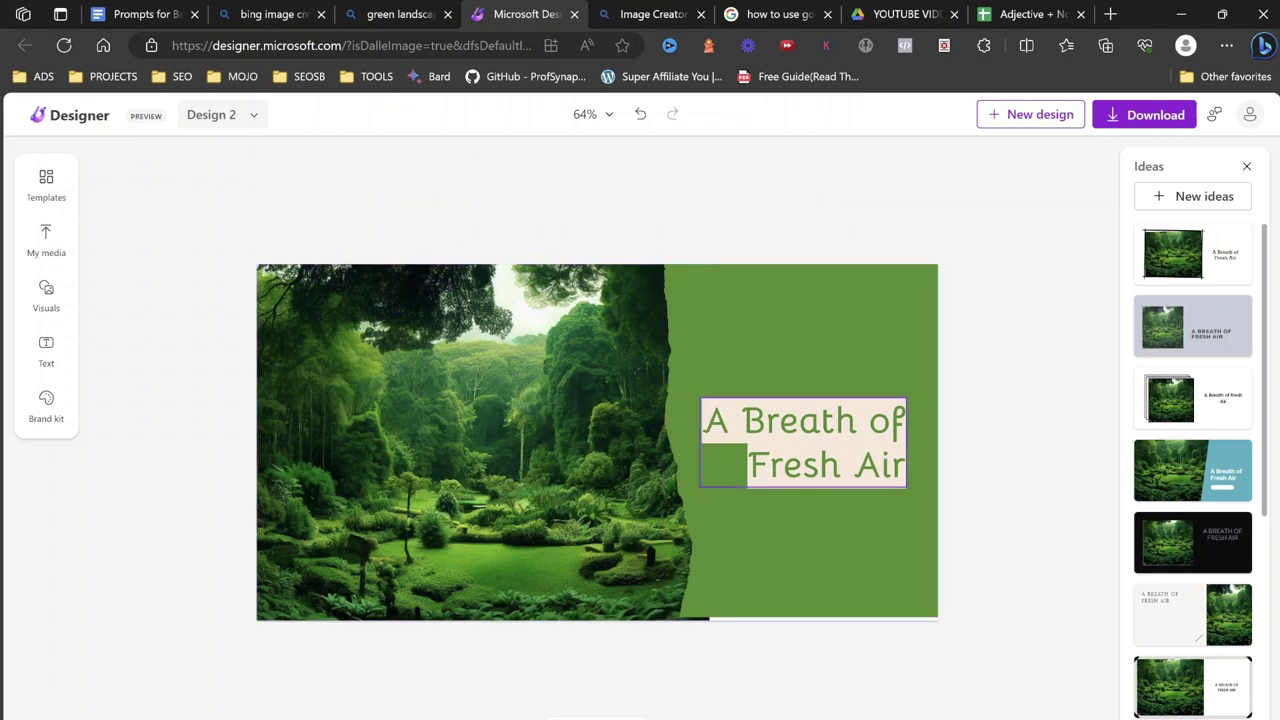
click(803, 442)
drag(699, 442, 747, 443)
click(780, 660)
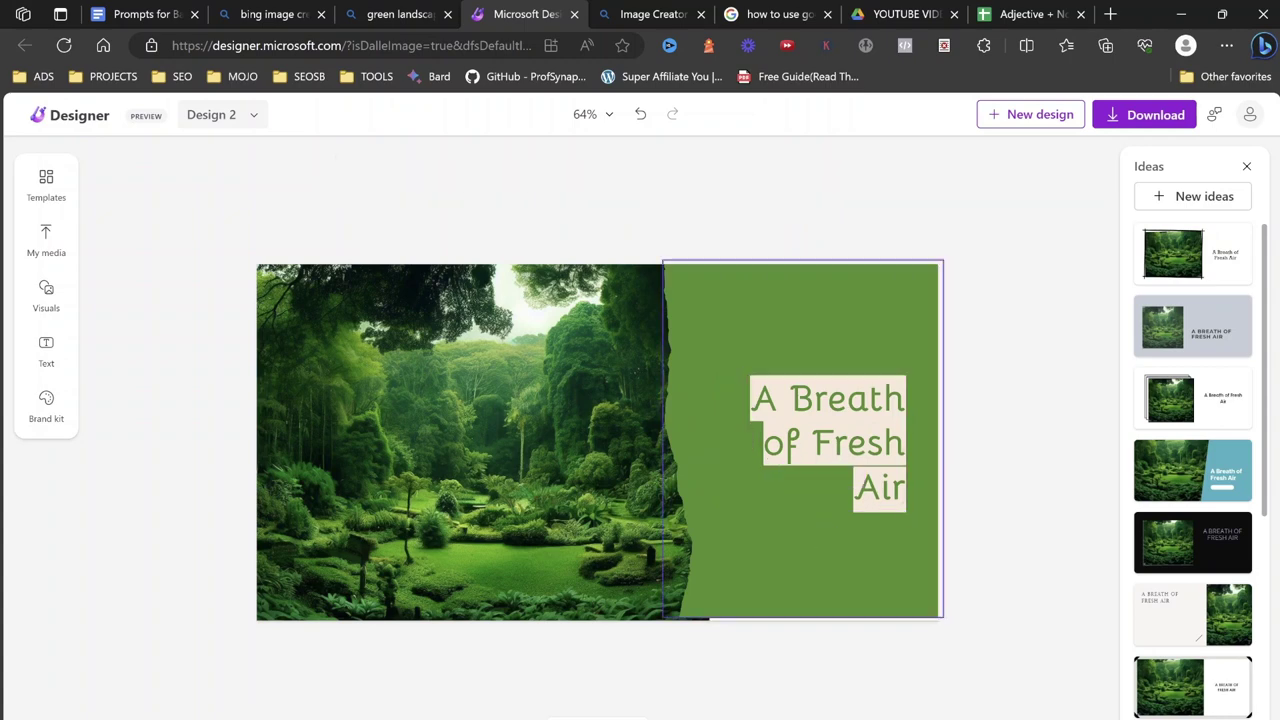
drag(827, 442, 803, 442)
click(790, 660)
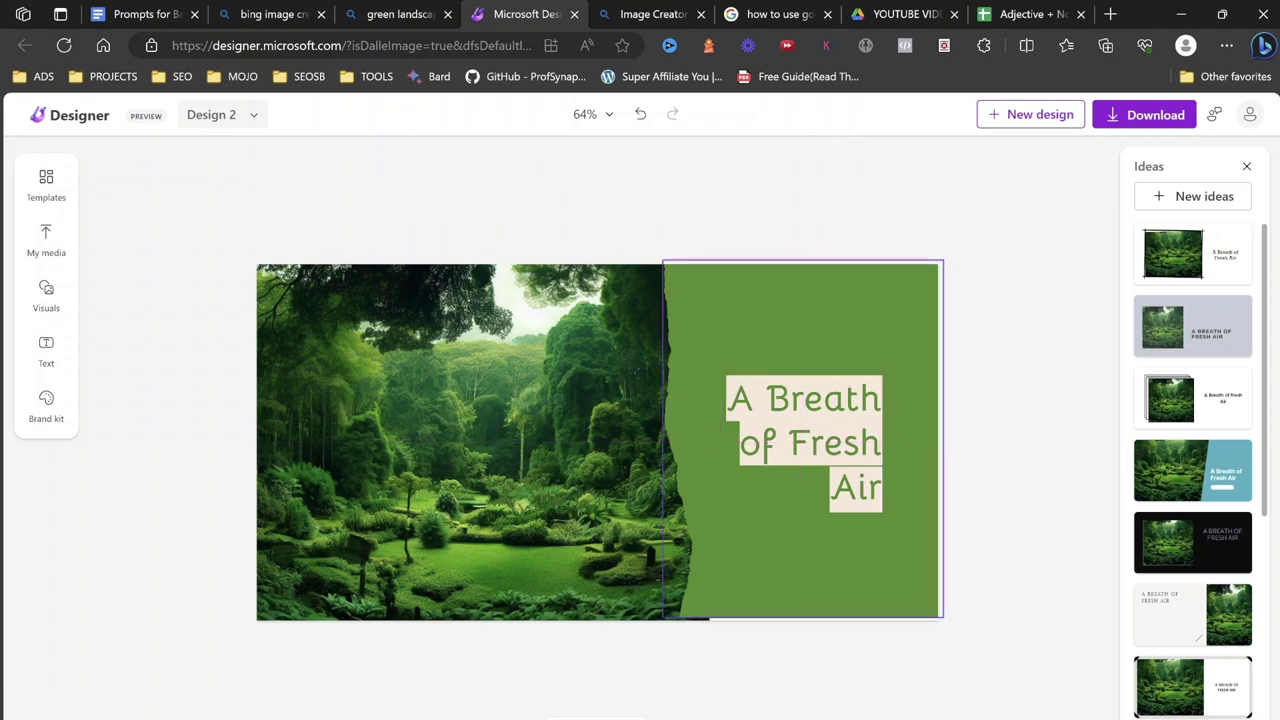
Nudge the green torn-edge panel down and to the left until it lines up with the design's edges.
click(720, 425)
key(Down)
key(Down)
key(Down)
key(Down)
key(Down)
key(Down)
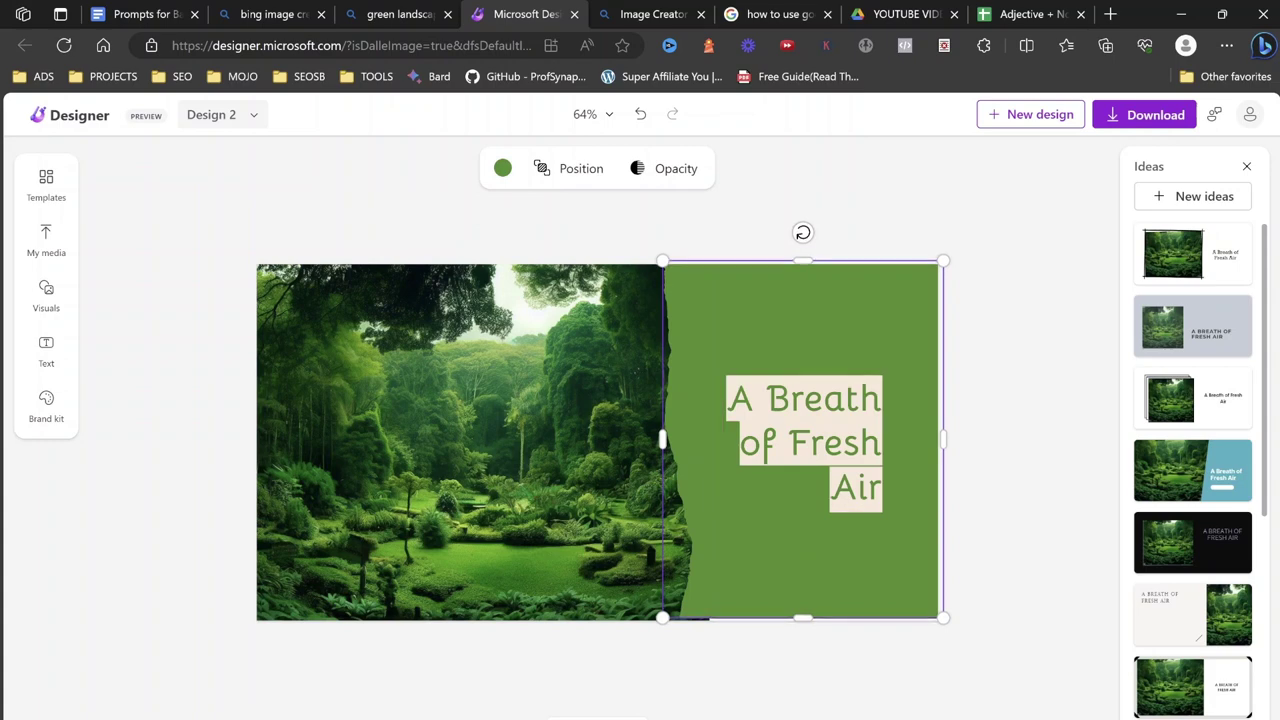
key(Left)
key(Left)
key(Left)
key(Left)
key(Left)
key(Left)
key(Left)
key(Left)
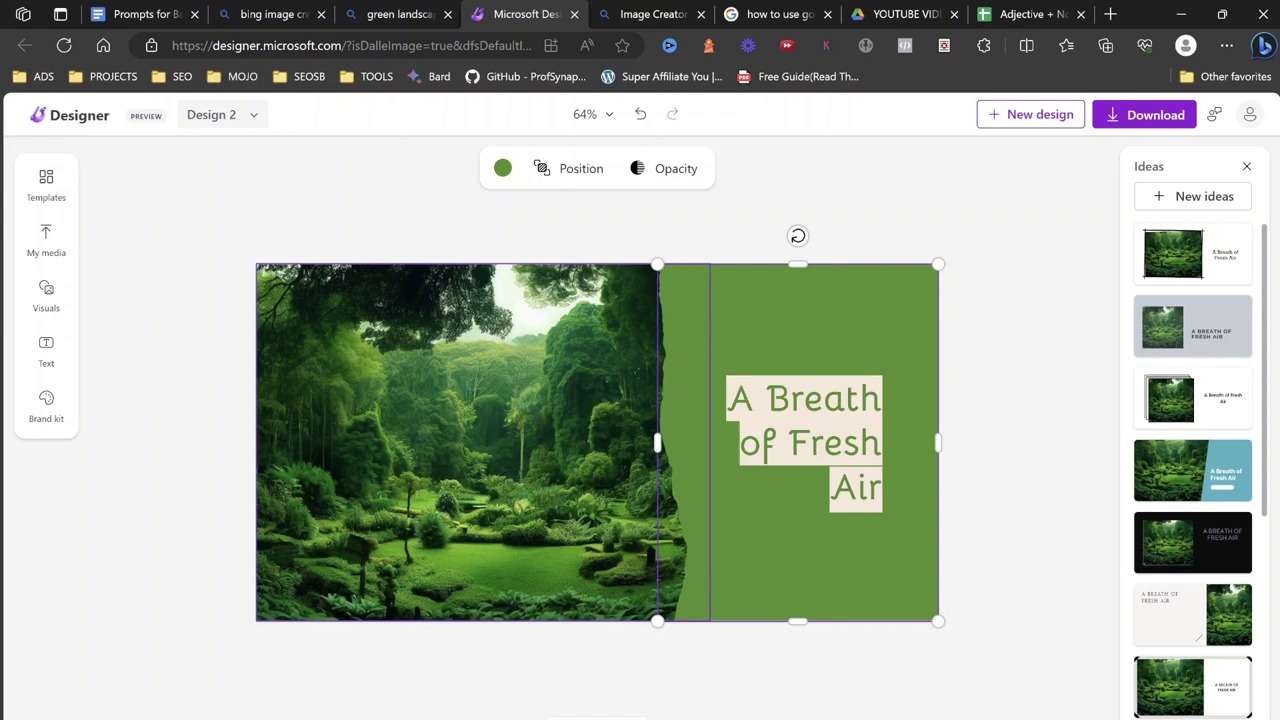
key(Escape)
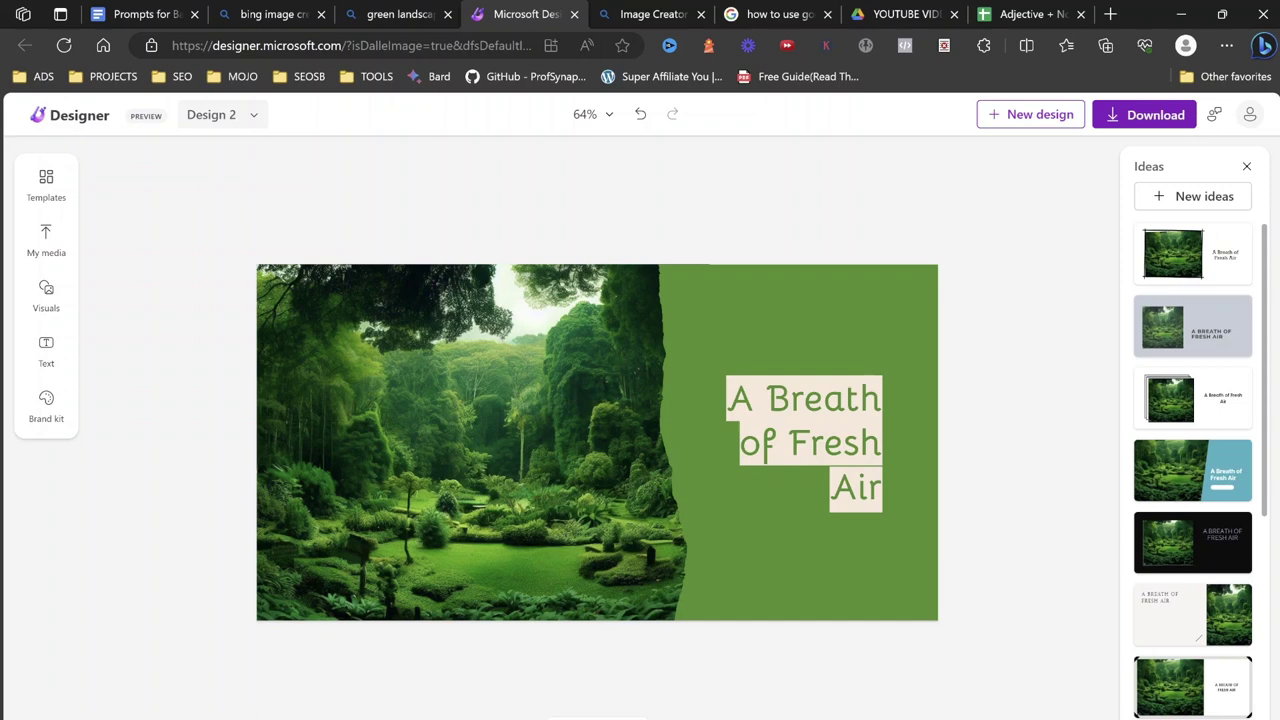
Download the finished design and open the saved Design 2.png to check it.
click(1144, 115)
click(1135, 294)
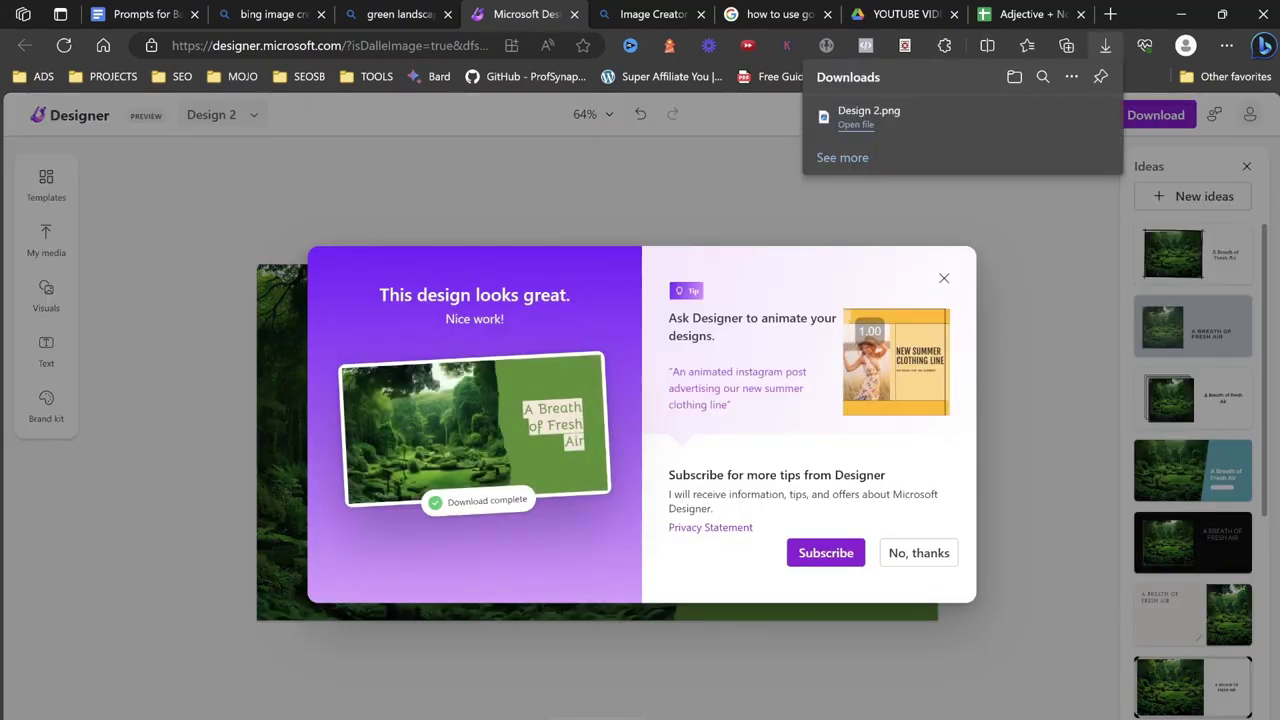
click(856, 125)
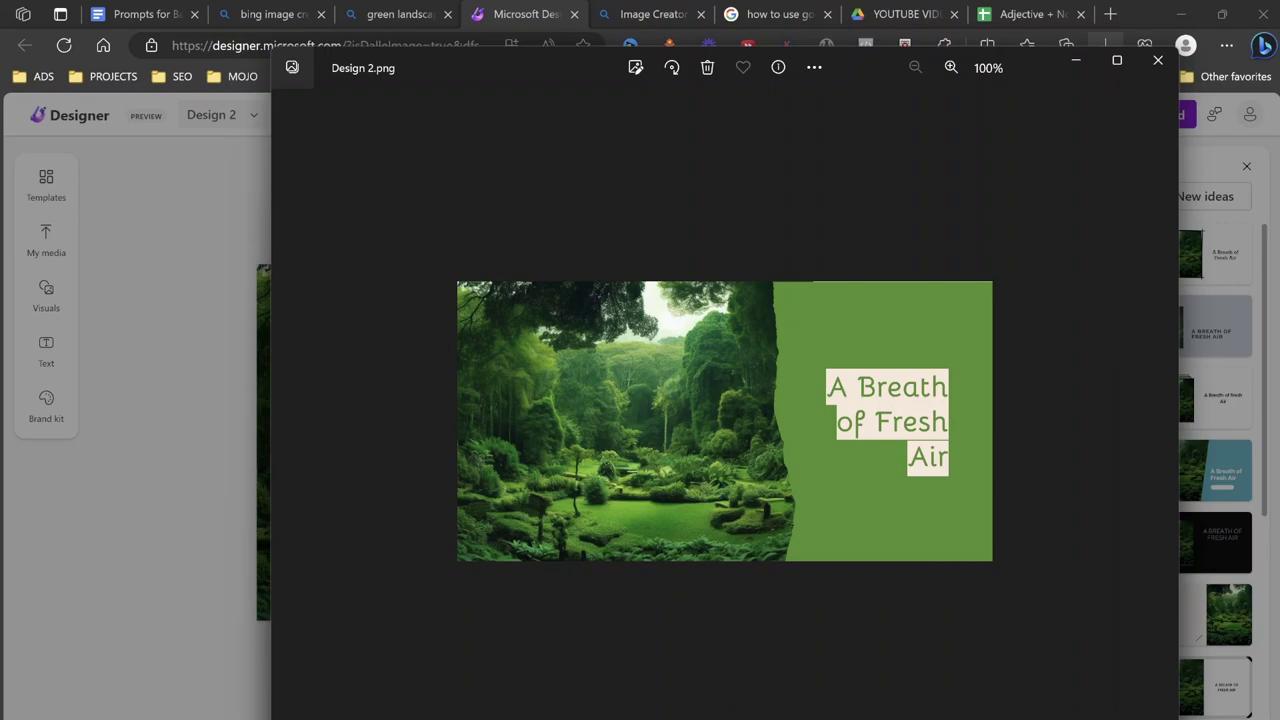
click(1158, 60)
Copy the Mystical, Forest, Glowing, Watercolor row from the prompt spreadsheet and replace the Bing Image Creator prompt with it.
click(400, 14)
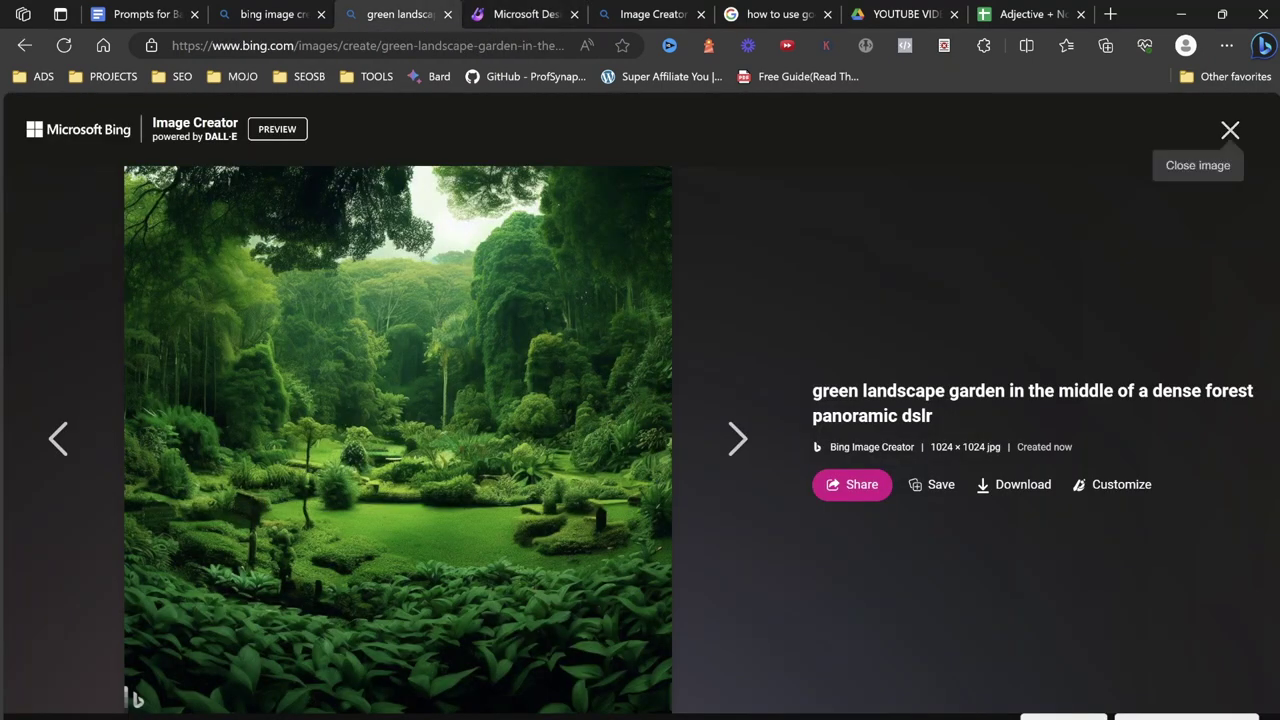
click(1230, 130)
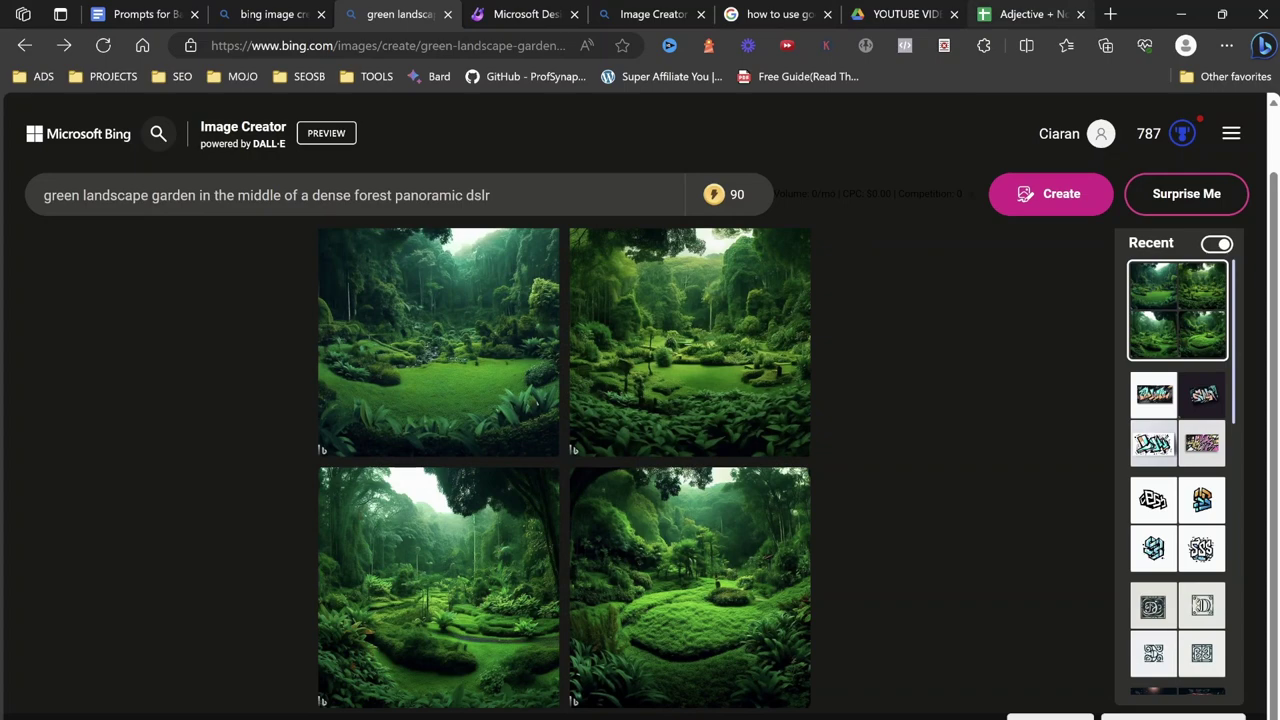
click(1020, 14)
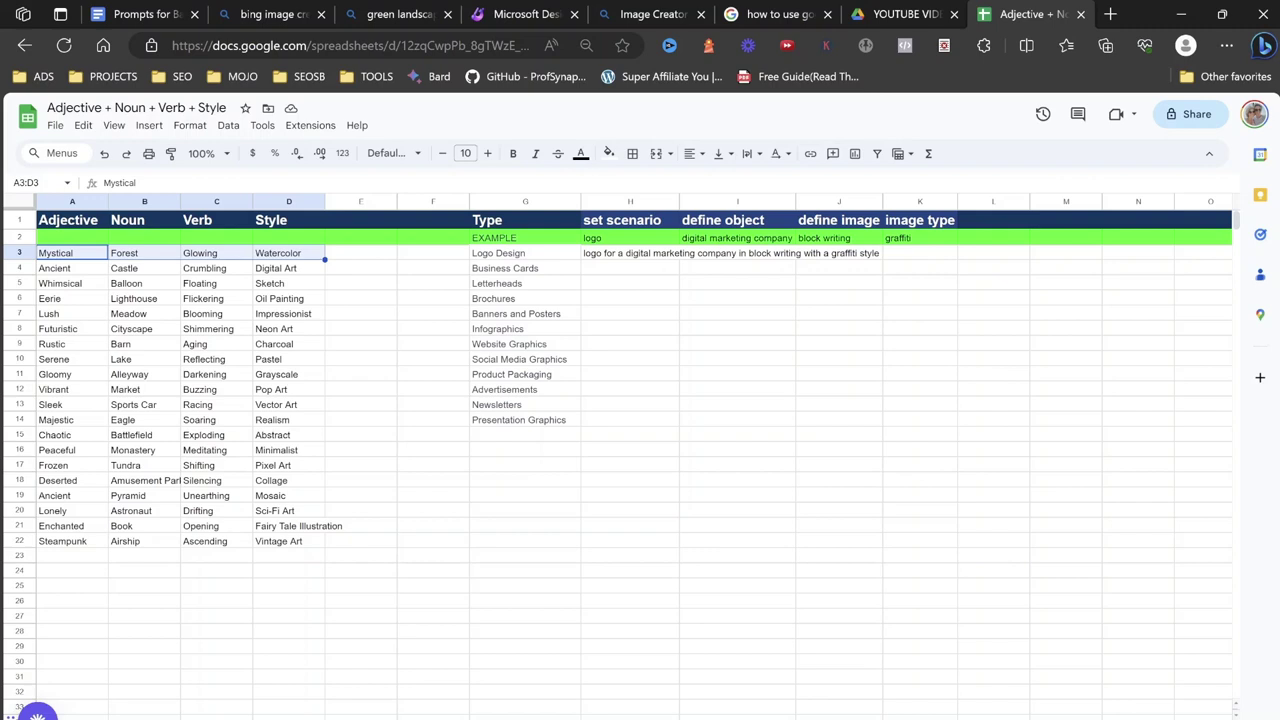
key(ctrl+c)
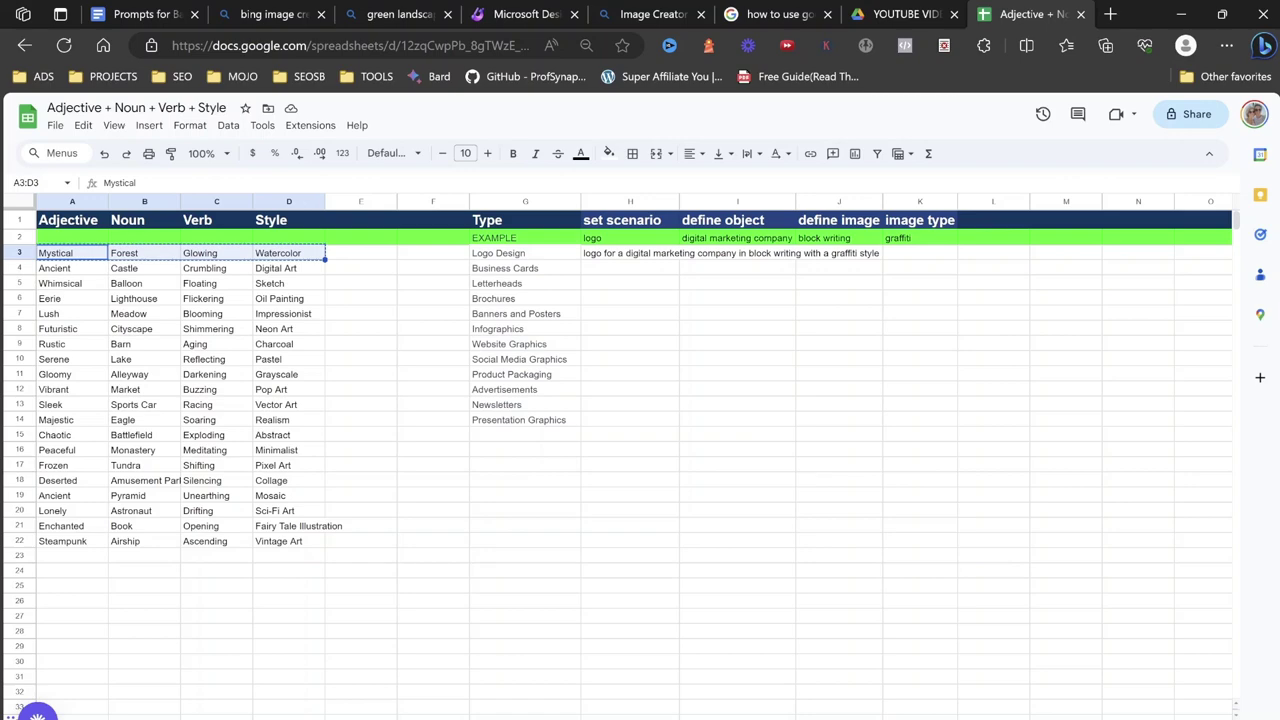
click(400, 14)
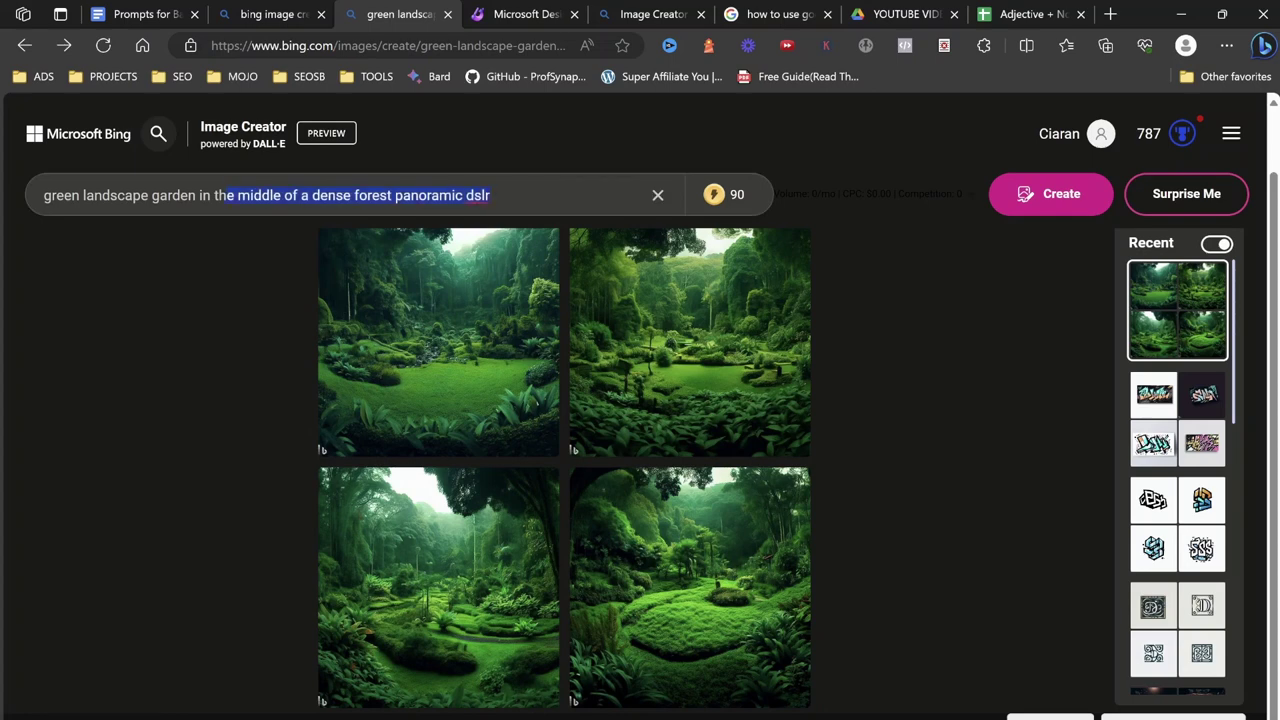
key(ctrl+a)
key(ctrl+v)
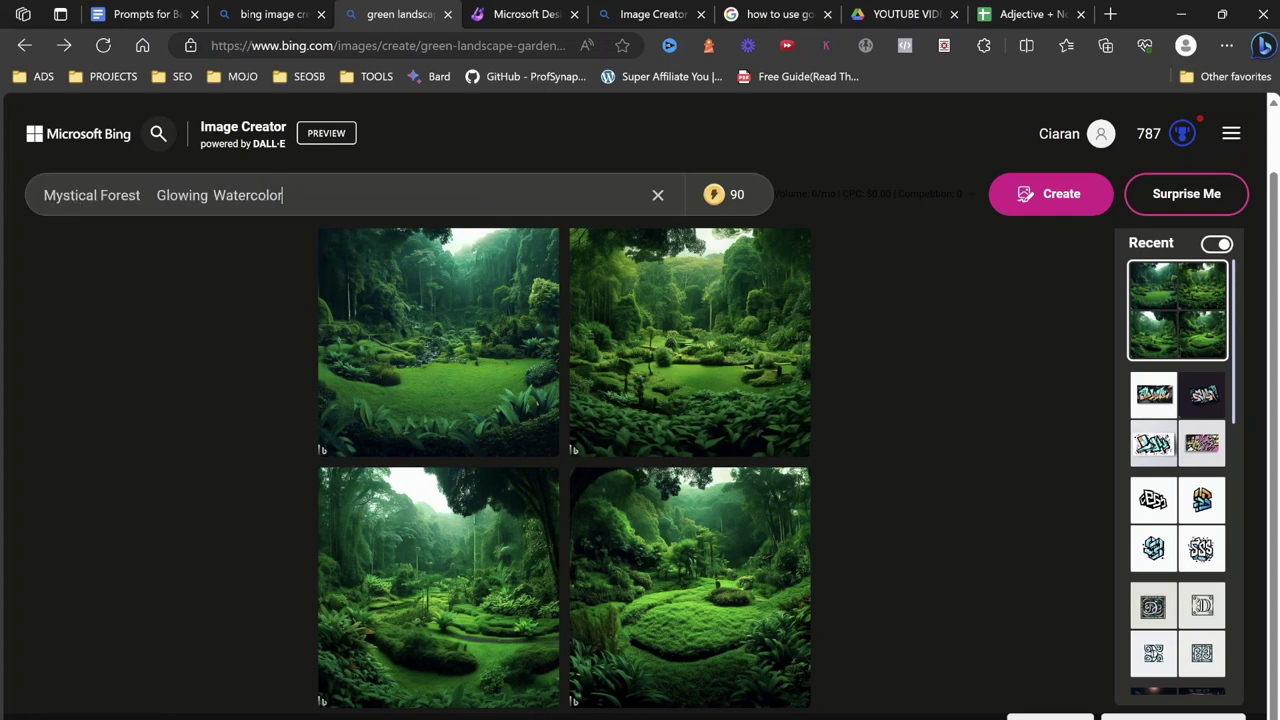
Complete the prompt as "create a Mystical Forest in a Glowing Watercolor style" and generate the images.
key(Home)
text(create a)
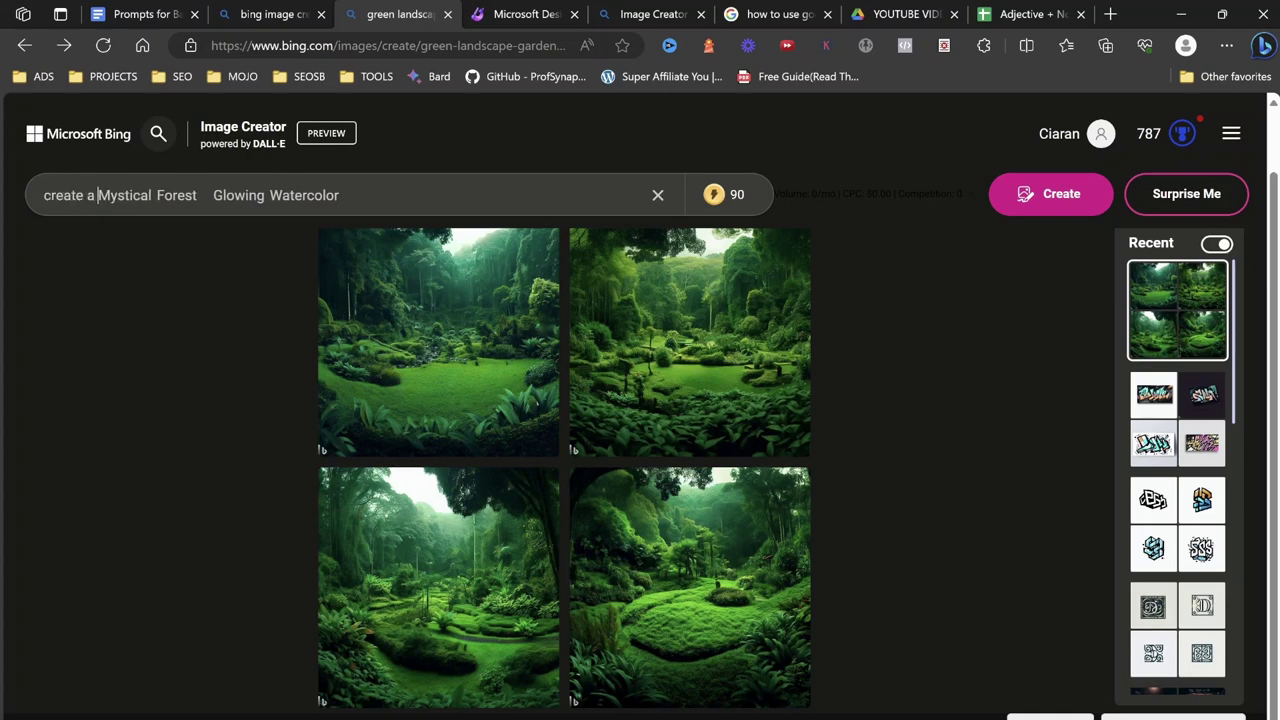
key(Right)
key(Right)
key(Right)
key(BackSpace)
text(in a)
key(Right)
key(Right)
key(Right)
key(Right)
key(Right)
key(Right)
key(Right)
key(Right)
key(Right)
key(Right)
key(Right)
key(Right)
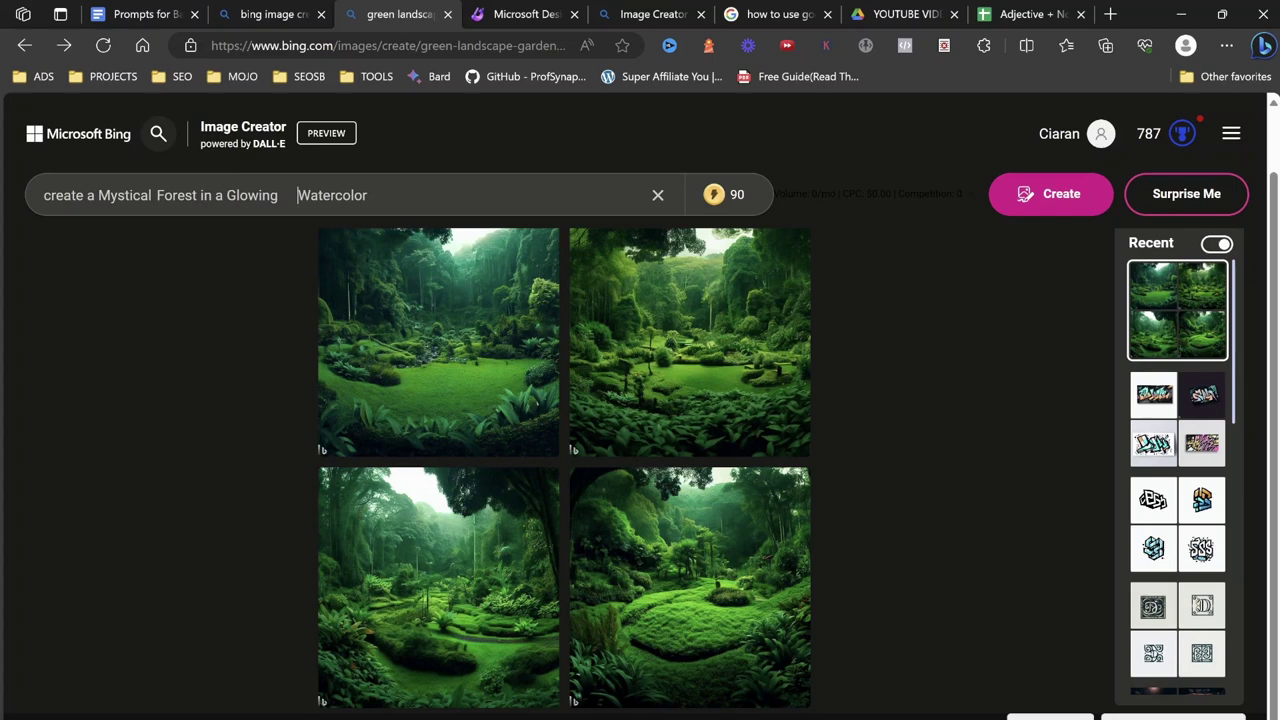
key(BackSpace)
key(Right)
key(Right)
key(Right)
key(Right)
key(Right)
key(Right)
key(Right)
key(Right)
key(Right)
key(Right)
text(style)
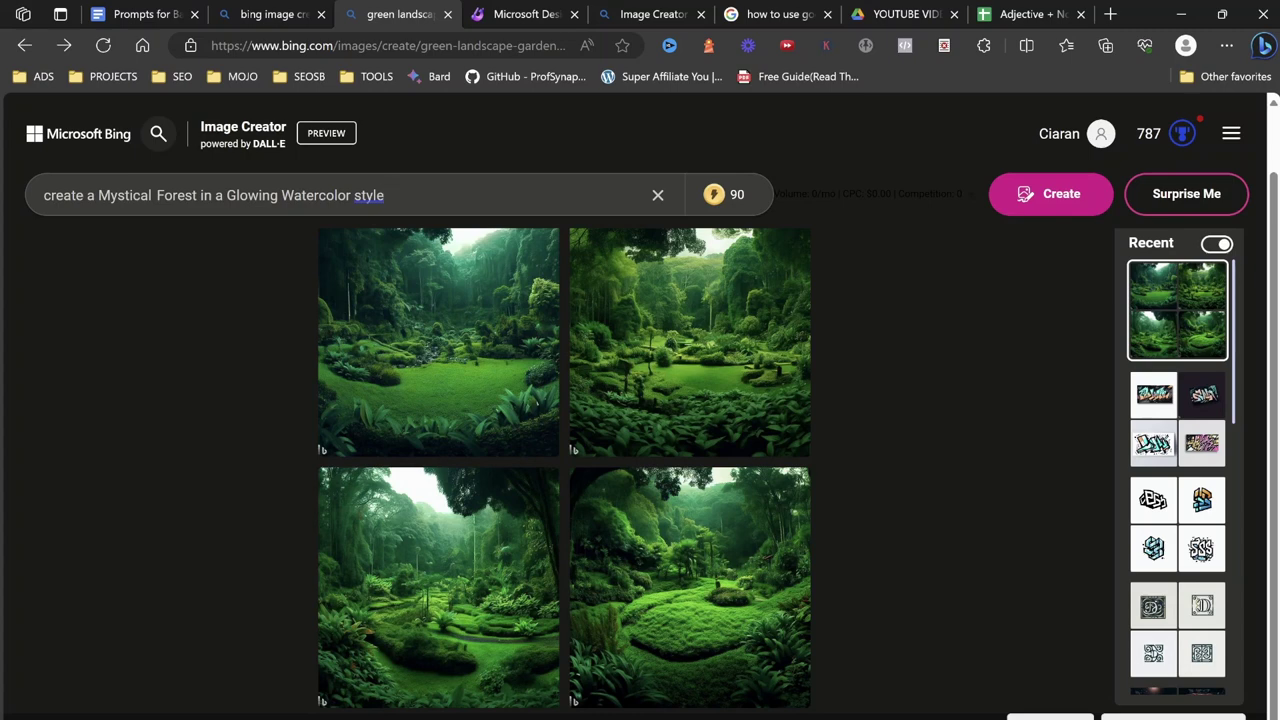
key(Return)
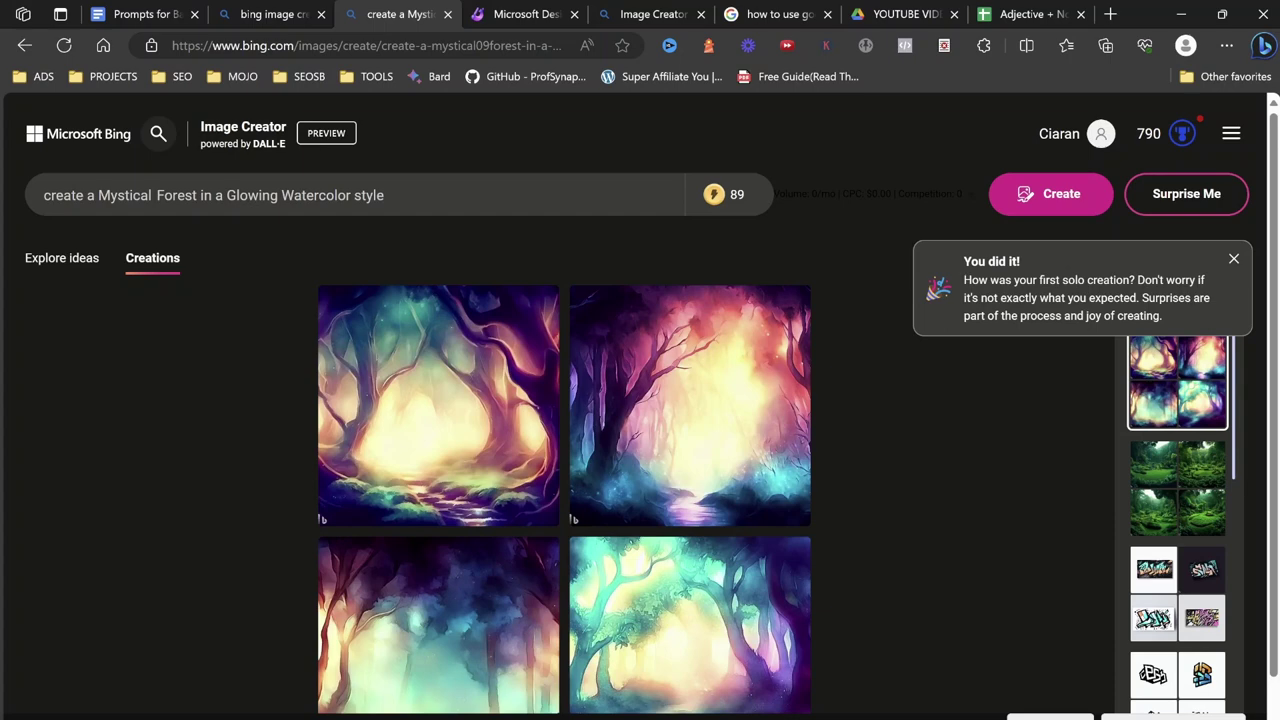
scroll(640, 450, down, 1)
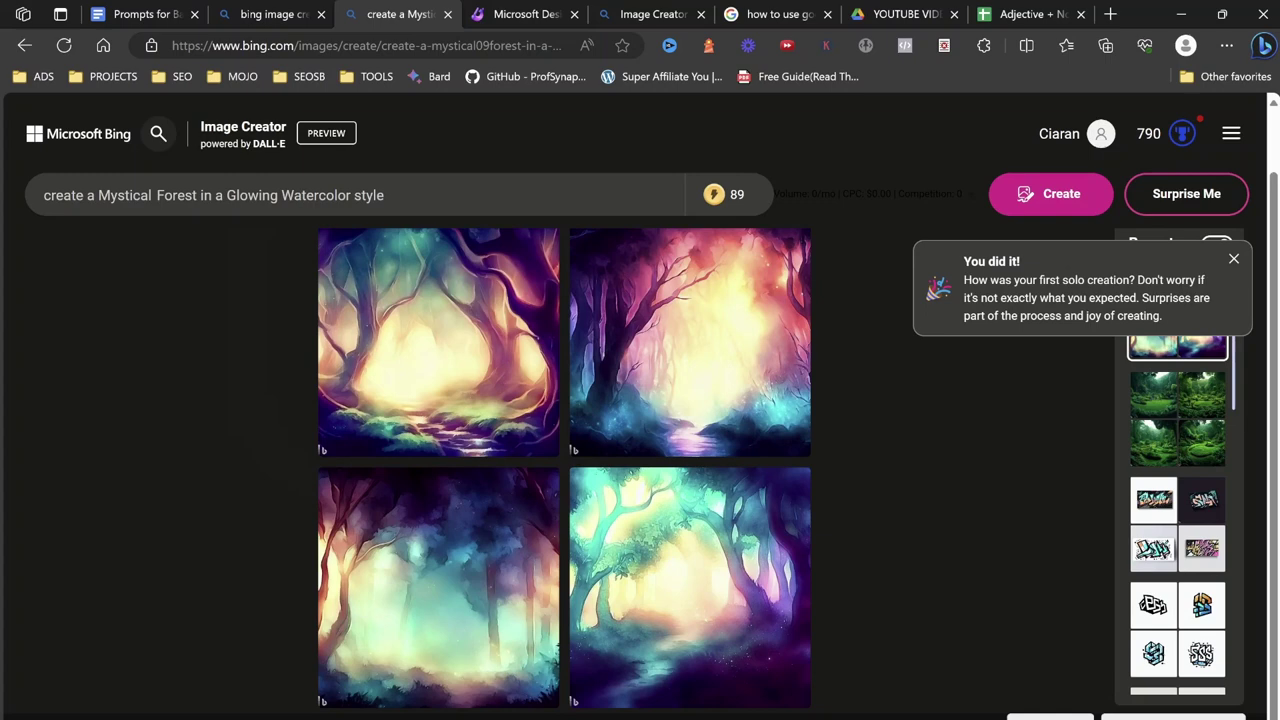
Replace the Bing Image Creator prompt with the Ancient, Castle, Crumbling, Digital Art row copied from the prompt spreadsheet.
click(1030, 14)
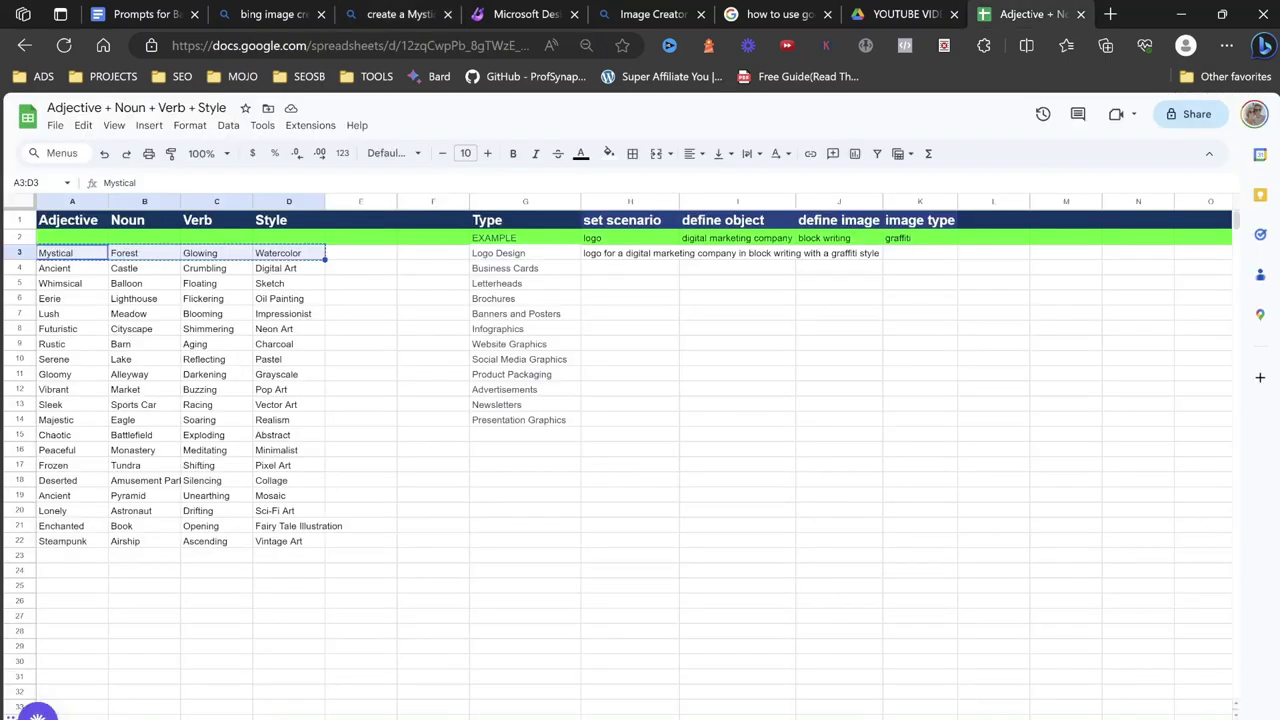
drag(55, 268, 290, 268)
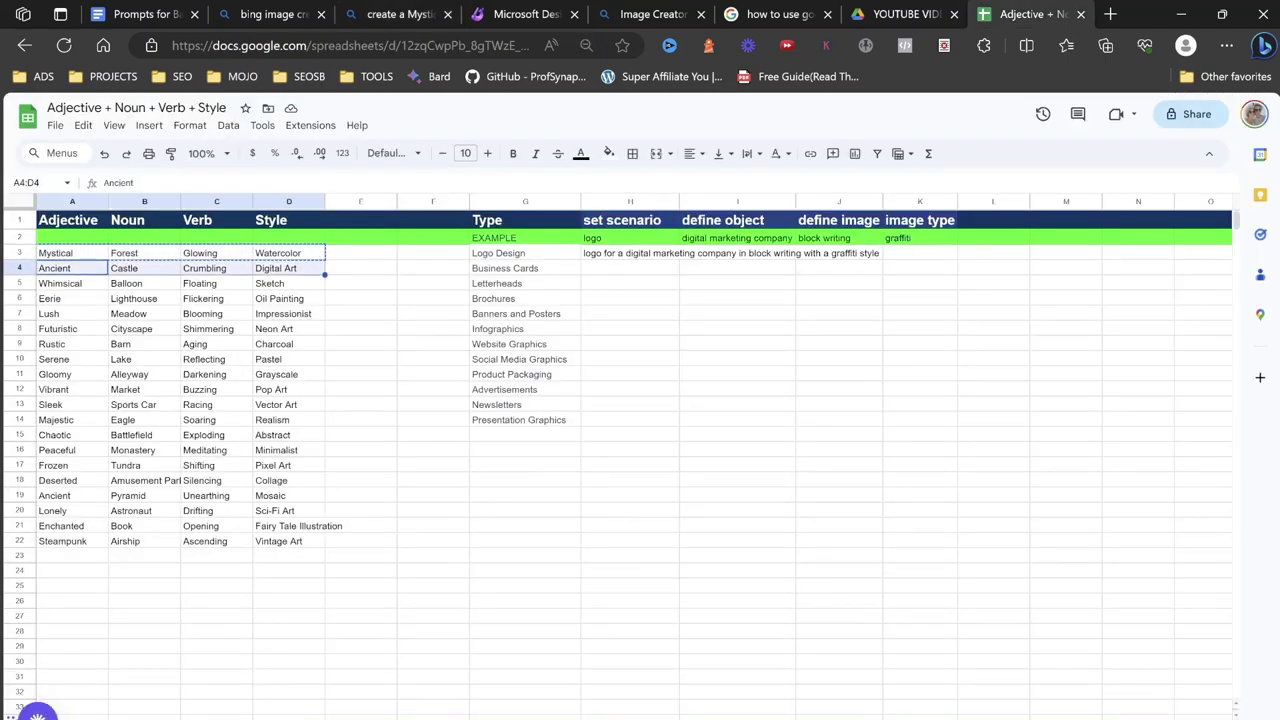
key(ctrl+c)
click(525, 14)
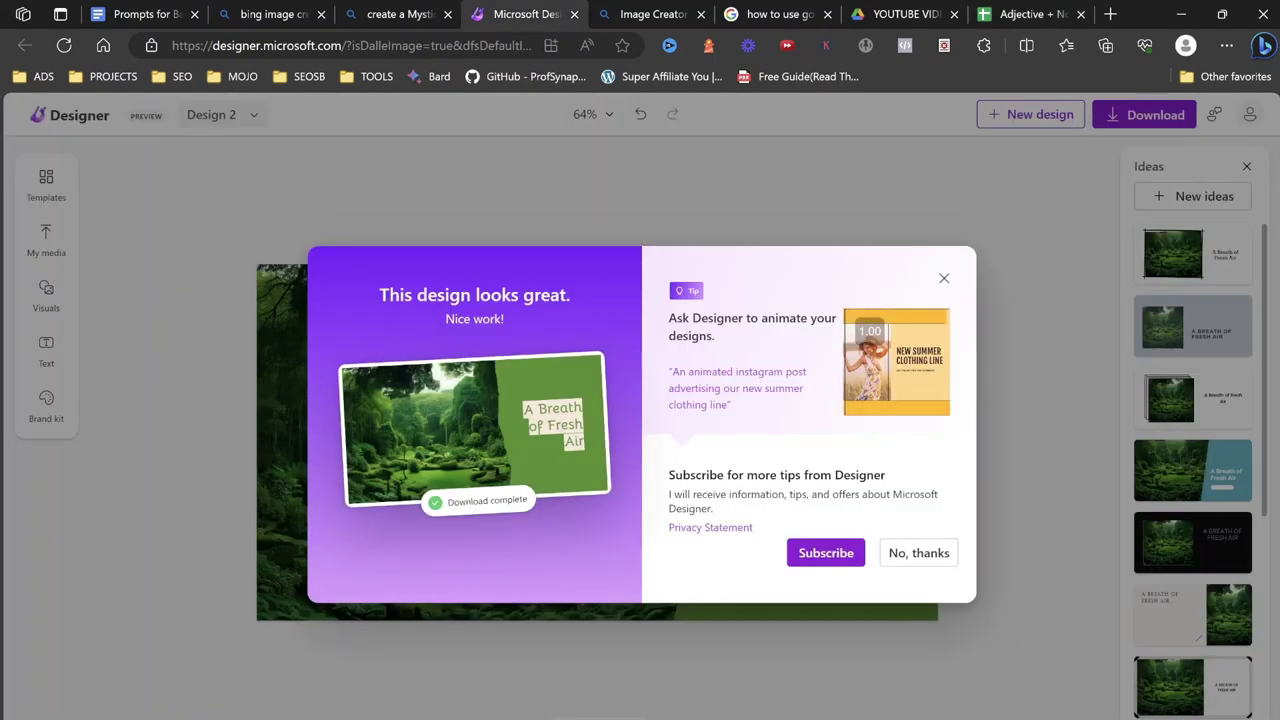
click(944, 278)
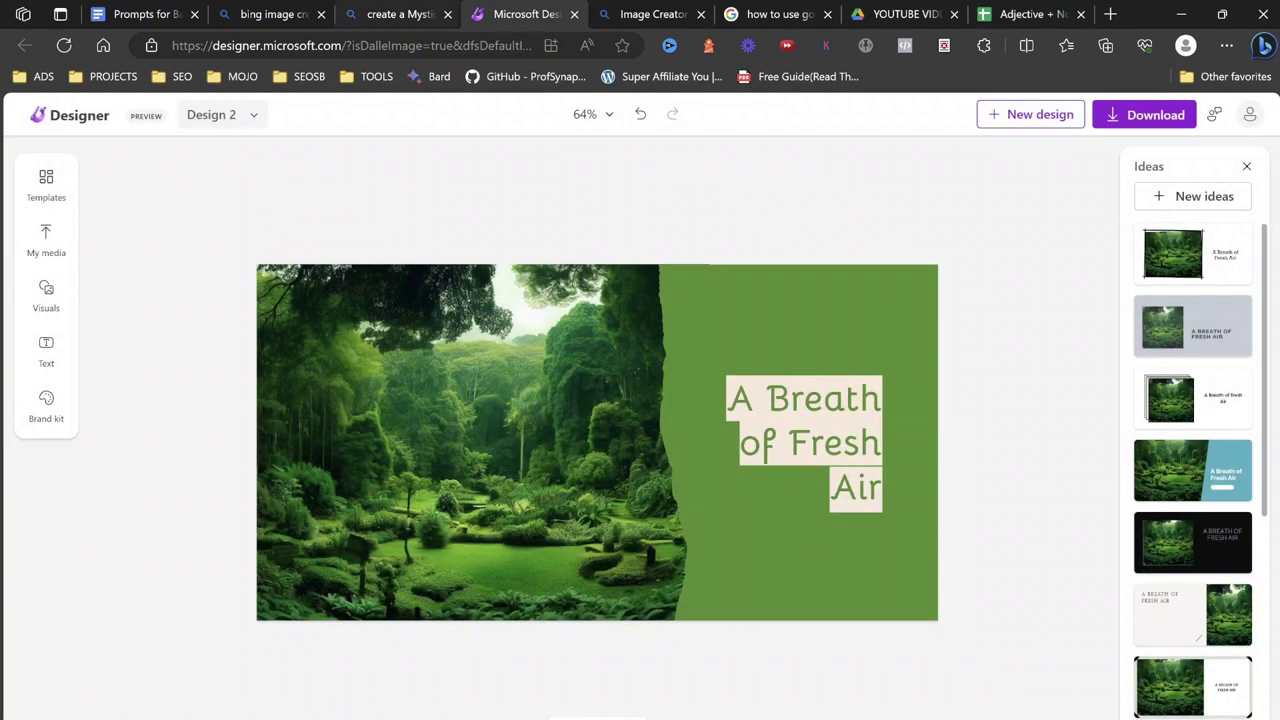
key(ctrl+shift+Tab)
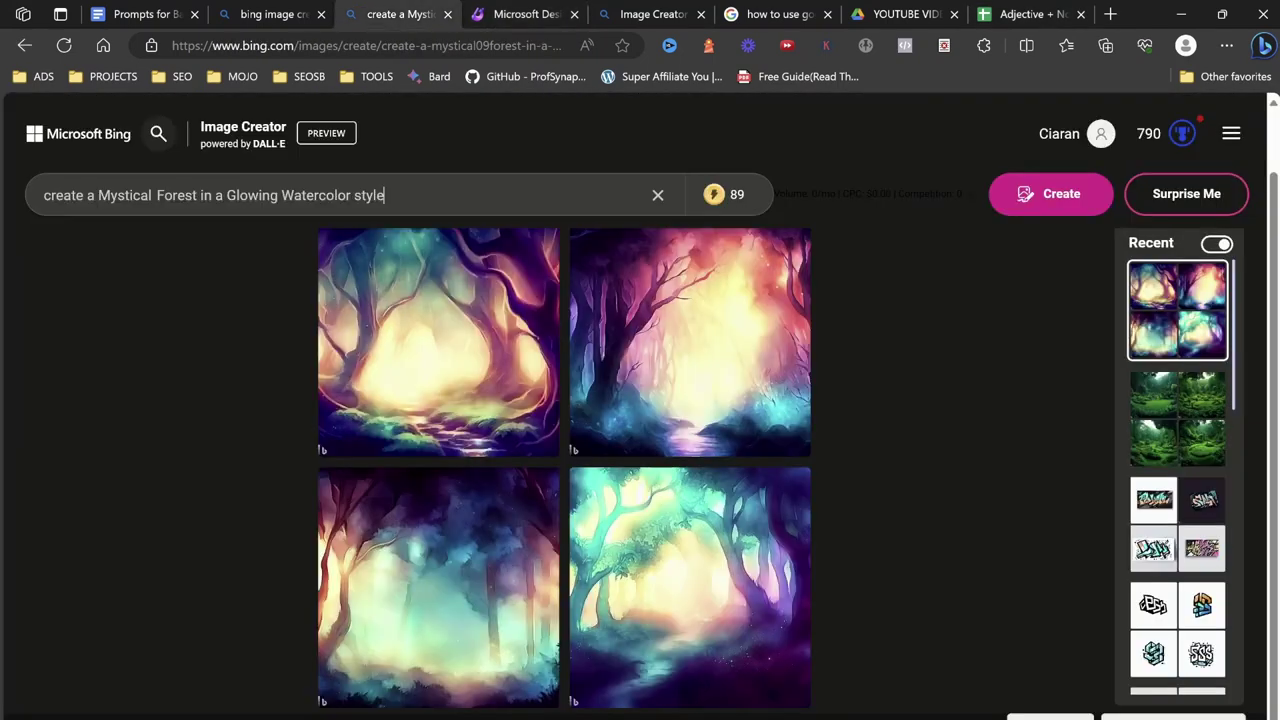
key(ctrl+a)
key(ctrl+v)
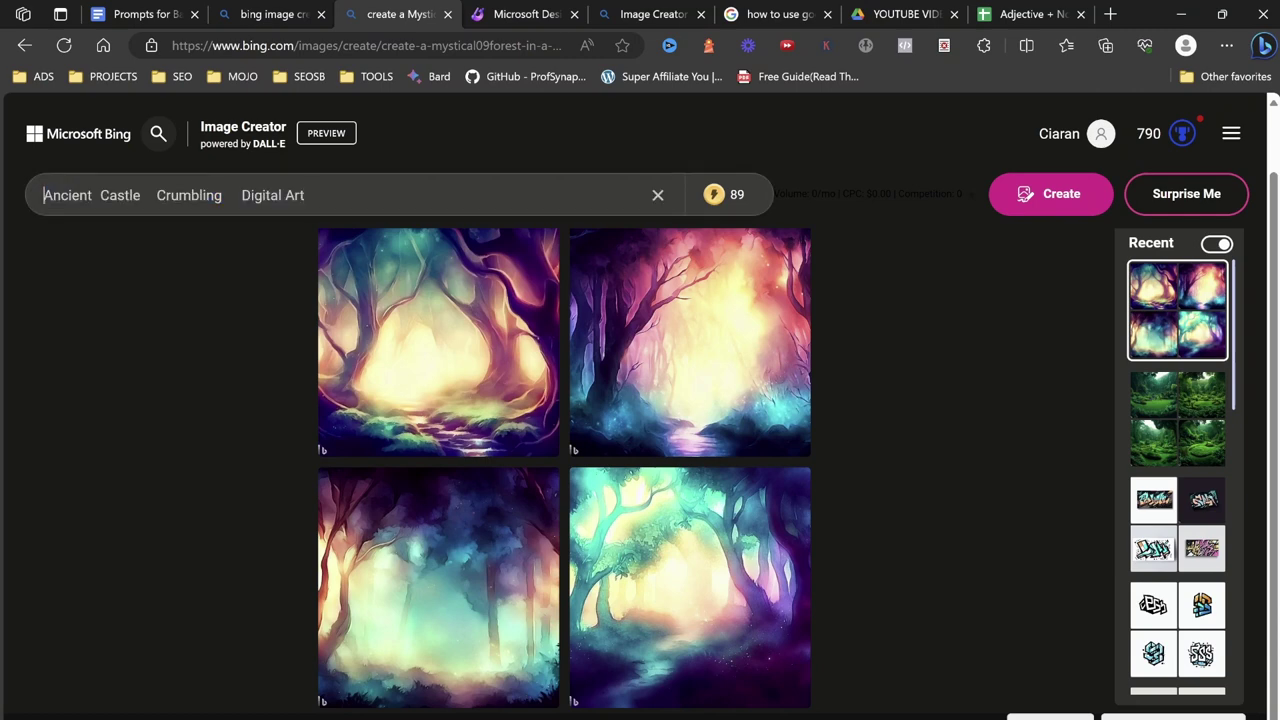
Reword the start of the prompt to "create an Ancient Castle that is" ahead of the word Crumbling.
text(create a)
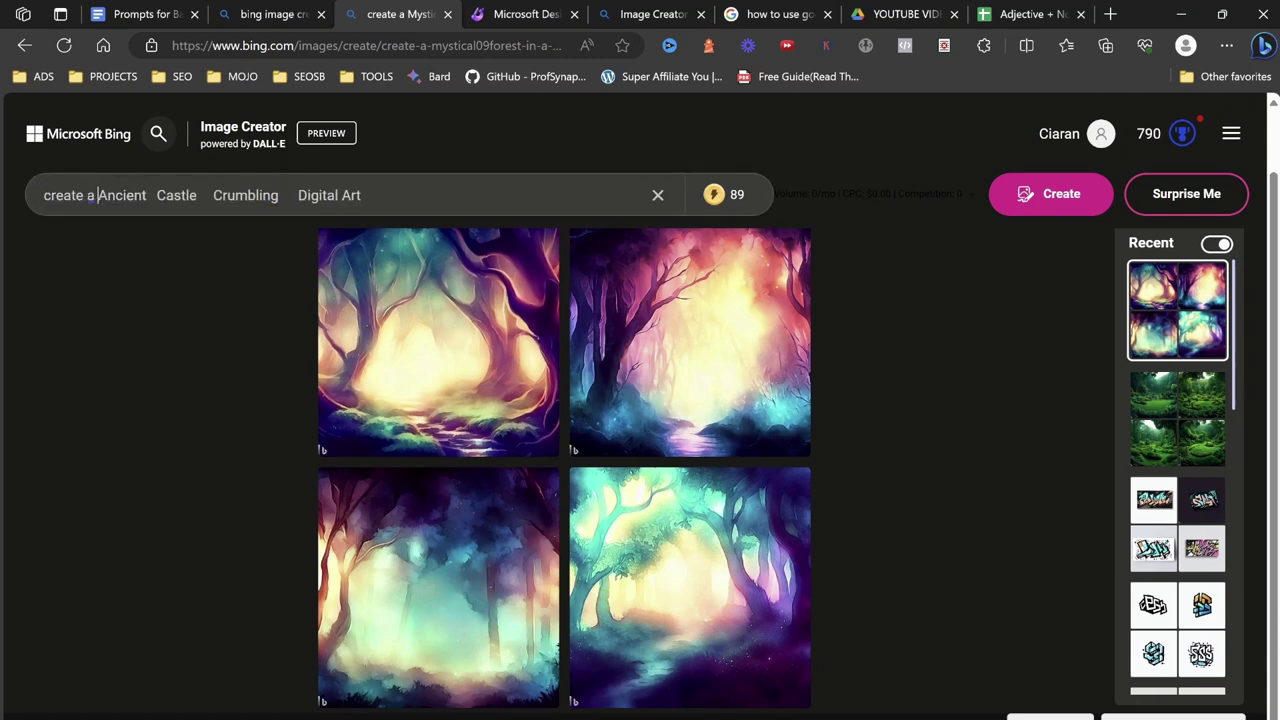
key(BackSpace)
text(n)
key(Right)
key(Right)
key(Right)
key(Right)
key(Right)
key(Right)
key(Right)
key(Right)
key(Right)
key(Right)
key(Right)
key(Right)
key(Right)
text(that is)
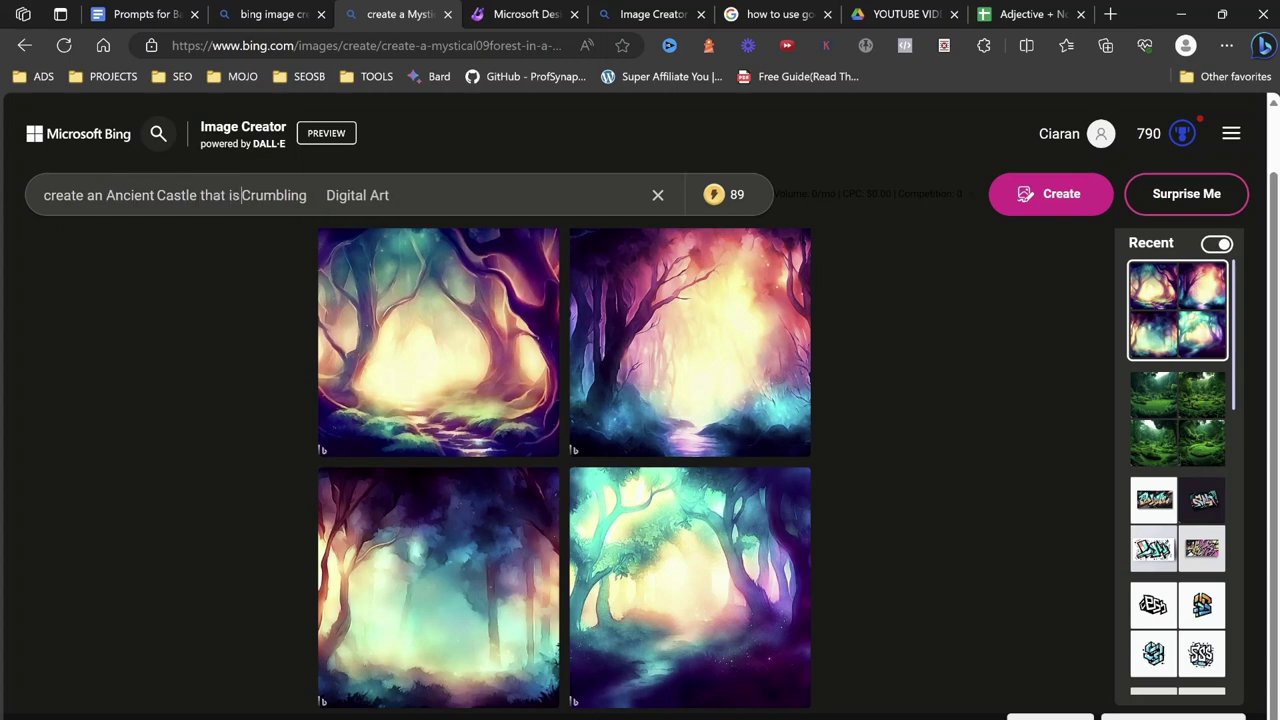
Add "and do it in a" before Digital Art and "style" after it, and generate the castle images.
text( Crumbling and do it i)
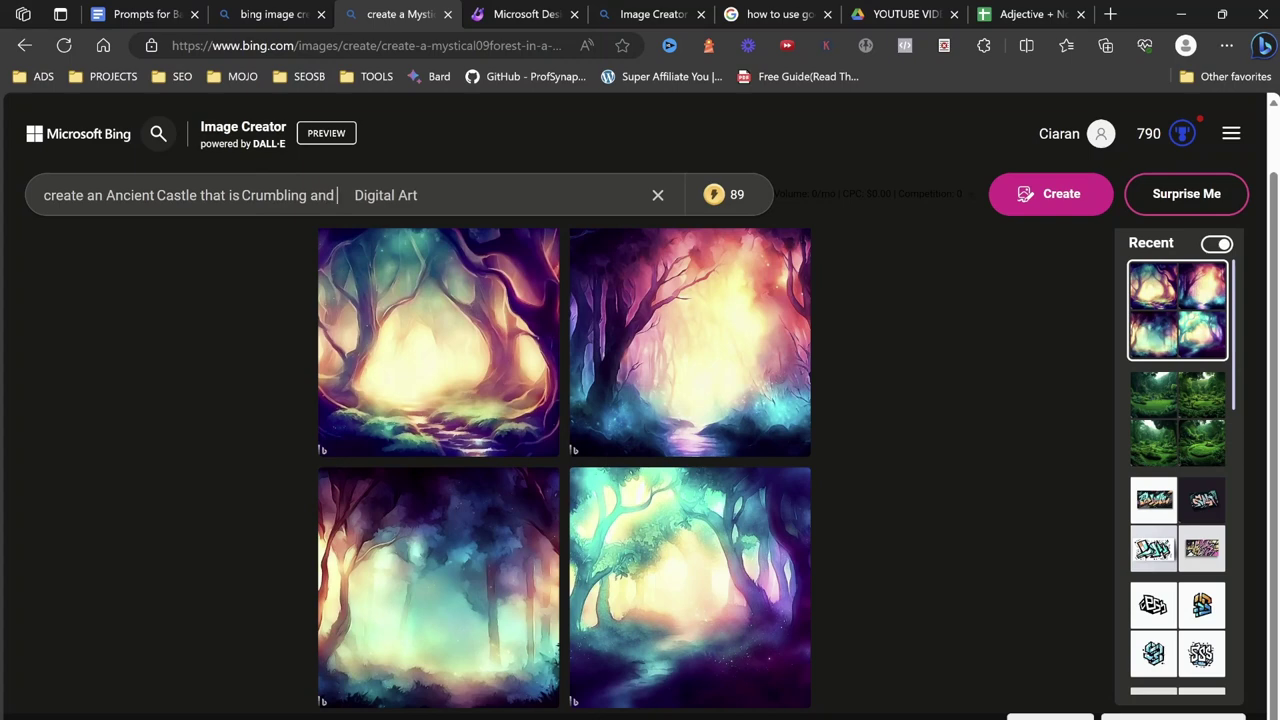
text(n a)
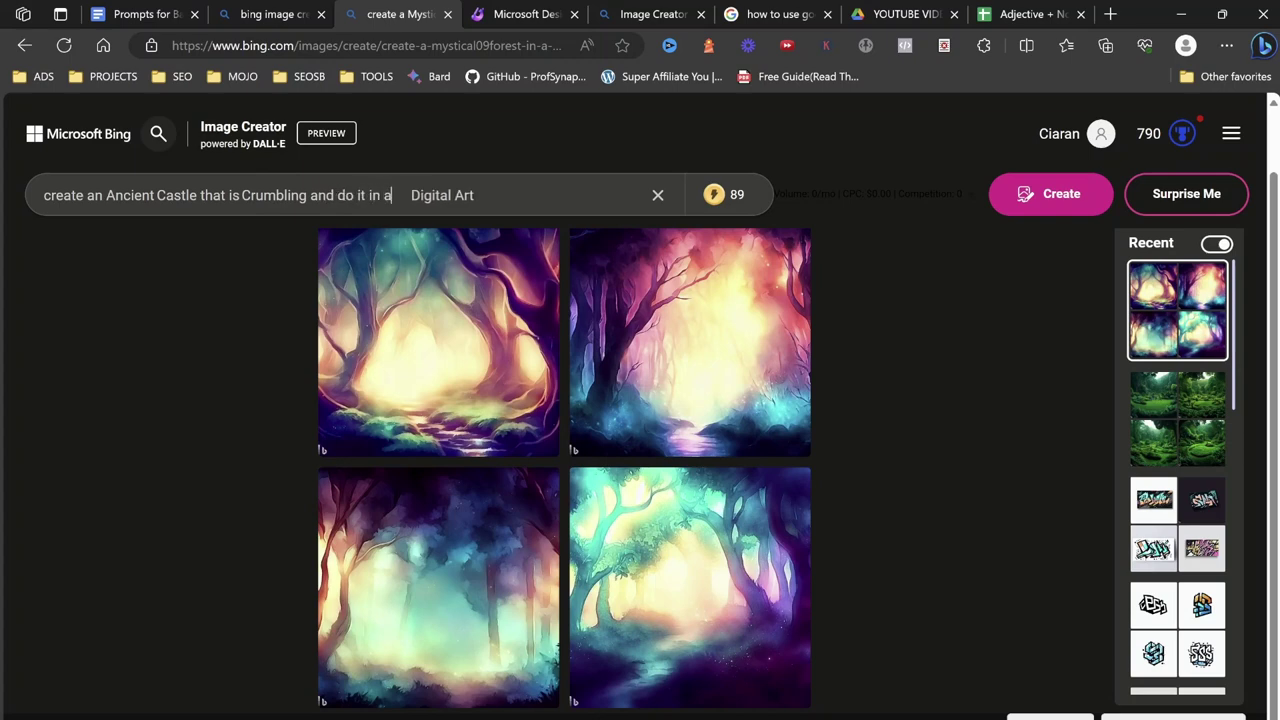
key(Right)
key(Right)
key(Right)
key(Right)
key(Right)
key(Right)
key(Right)
key(Right)
key(Right)
key(Right)
key(Right)
text(style)
key(Return)
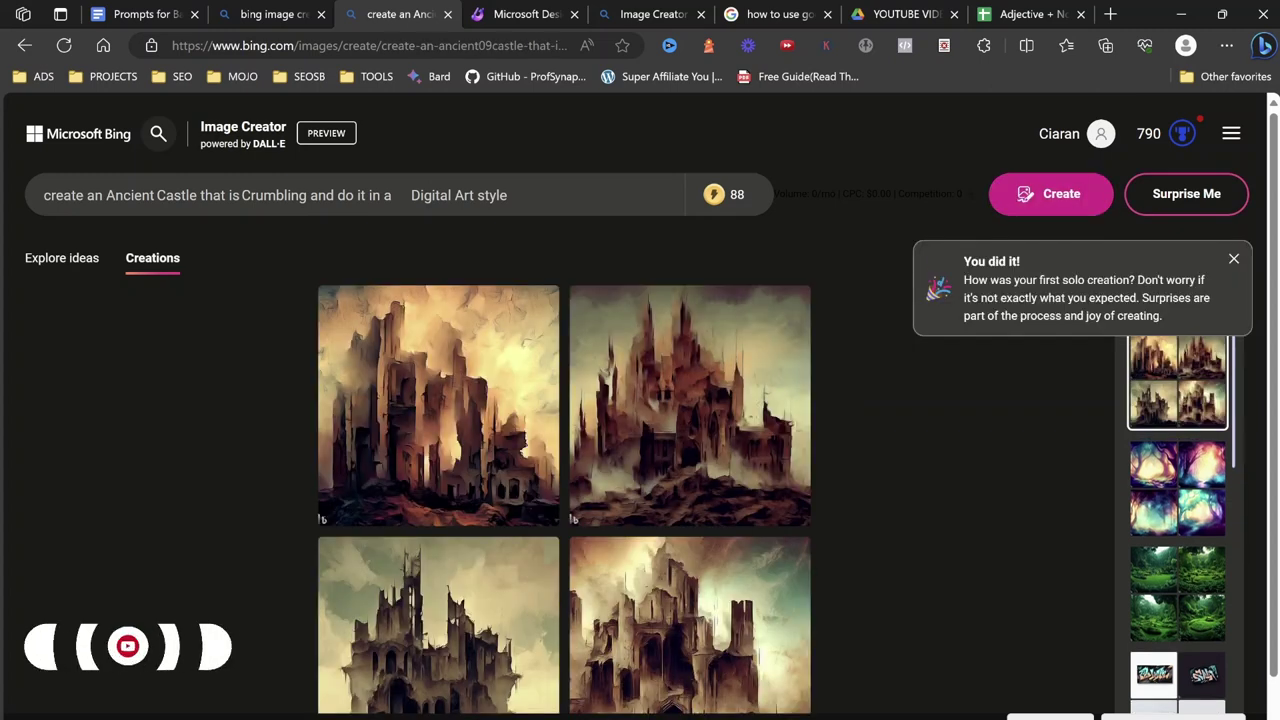
scroll(564, 470, down, 1)
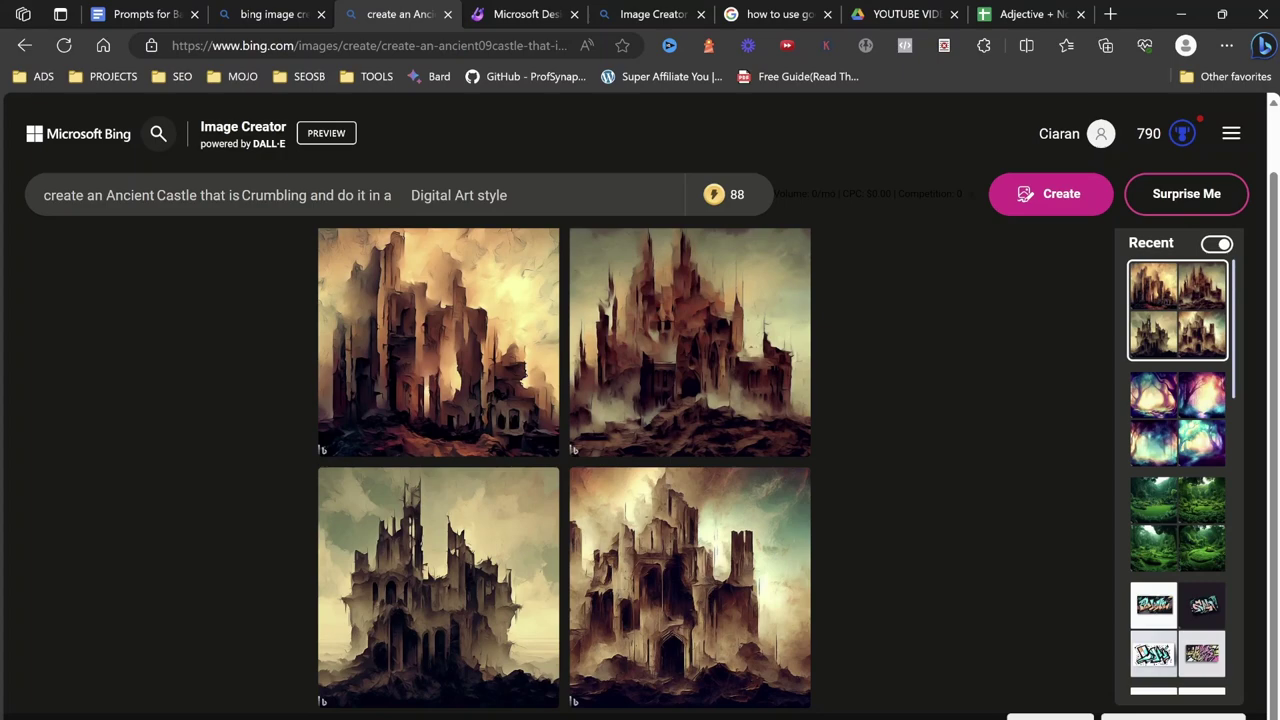
In the prompt spreadsheet, copy the adjective Vibrant from the Market row into cell A23 below the list.
click(1032, 14)
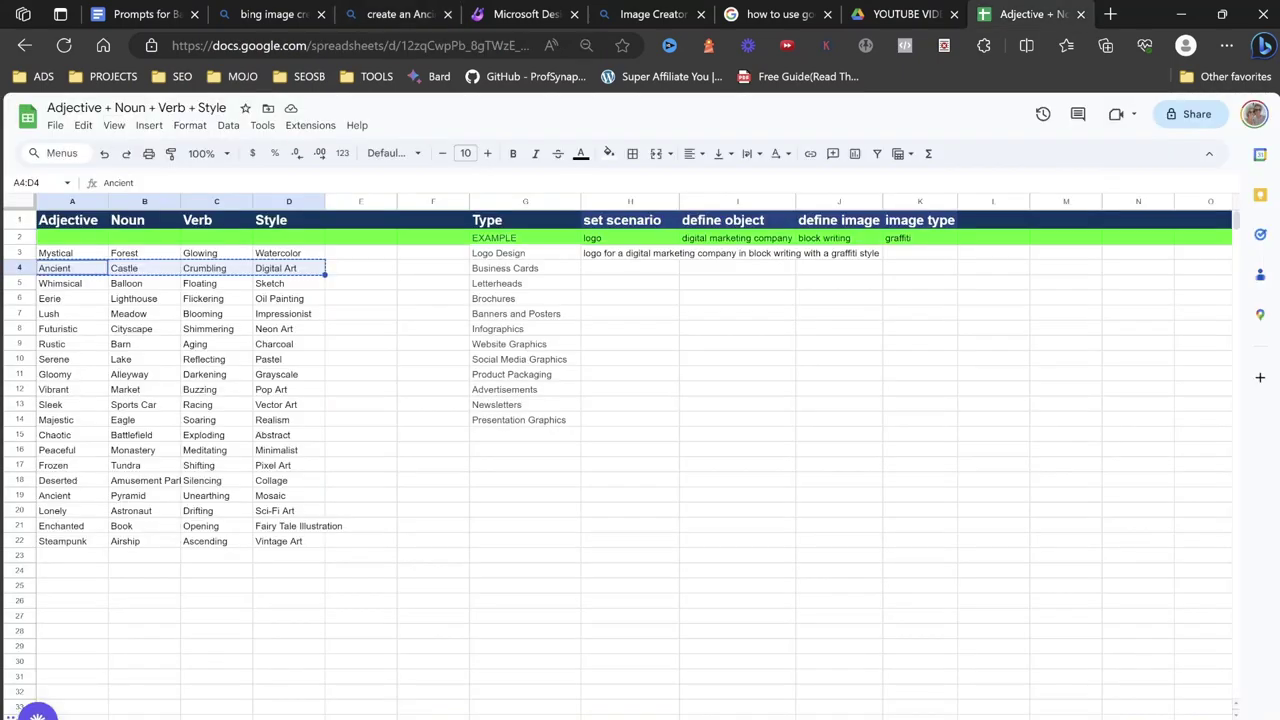
key(ctrl+shift+Page_Down)
click(428, 583)
click(72, 571)
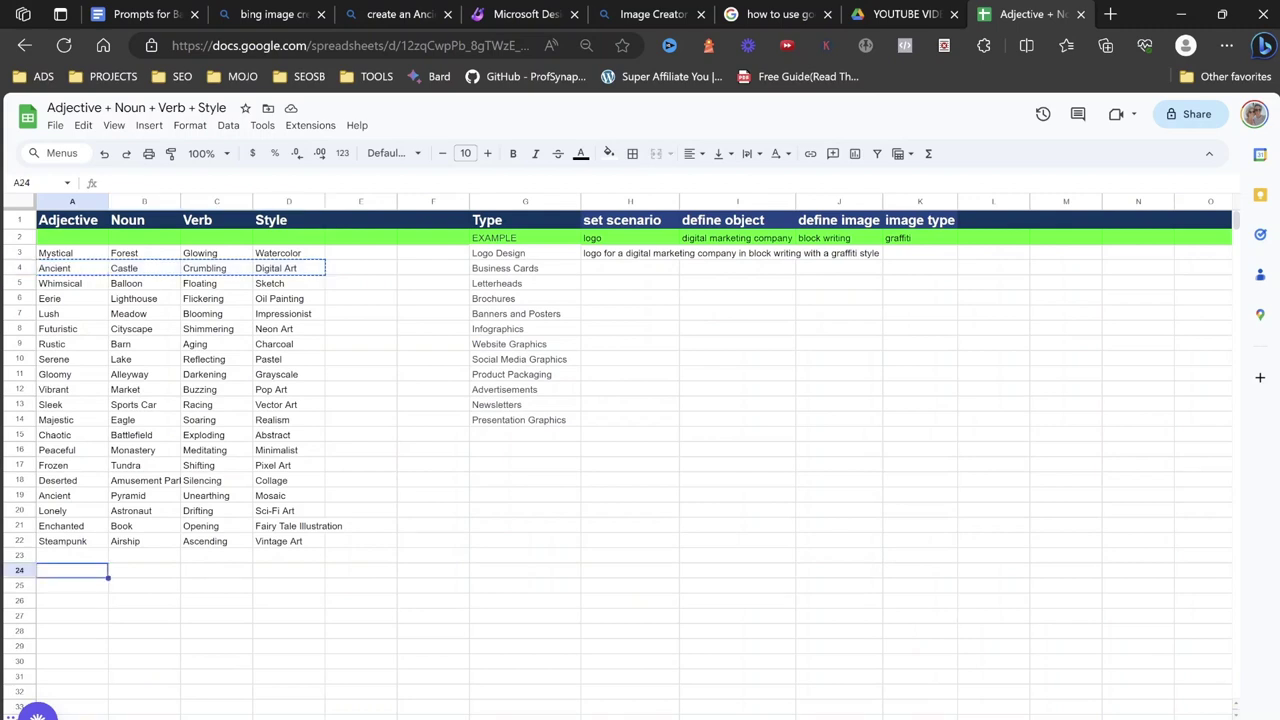
click(72, 390)
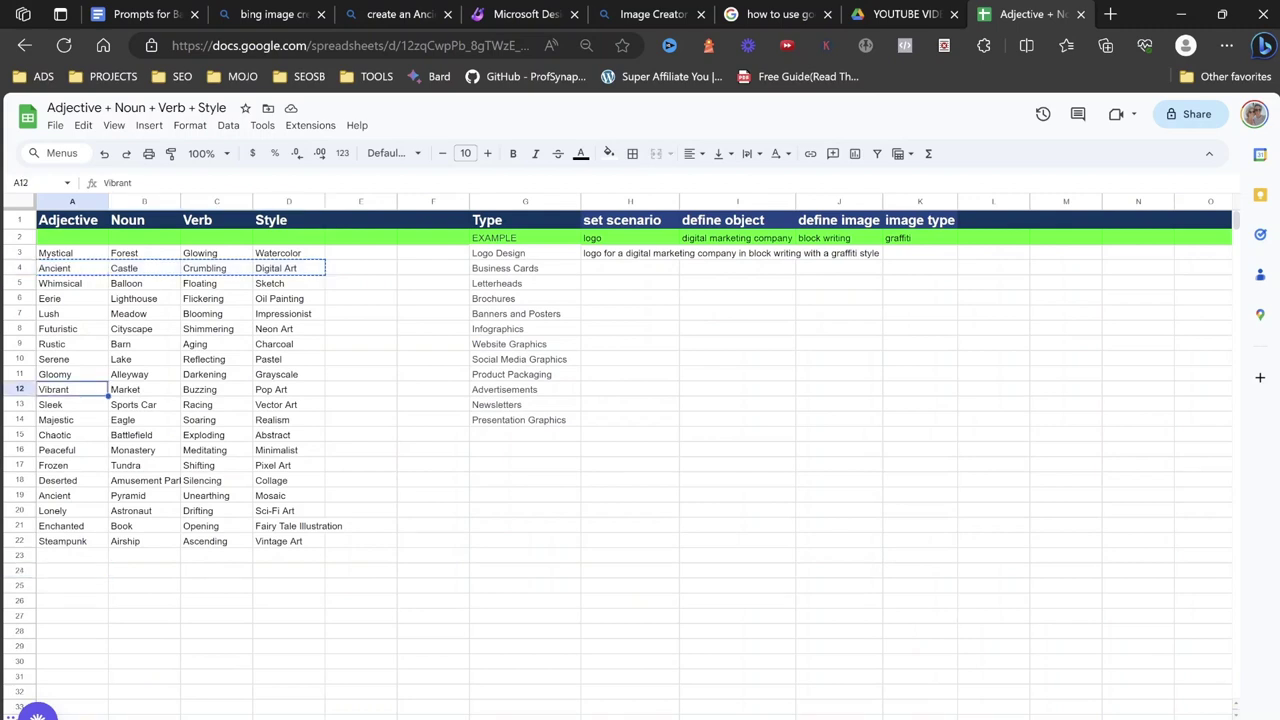
key(Escape)
key(ctrl+c)
click(72, 556)
key(ctrl+v)
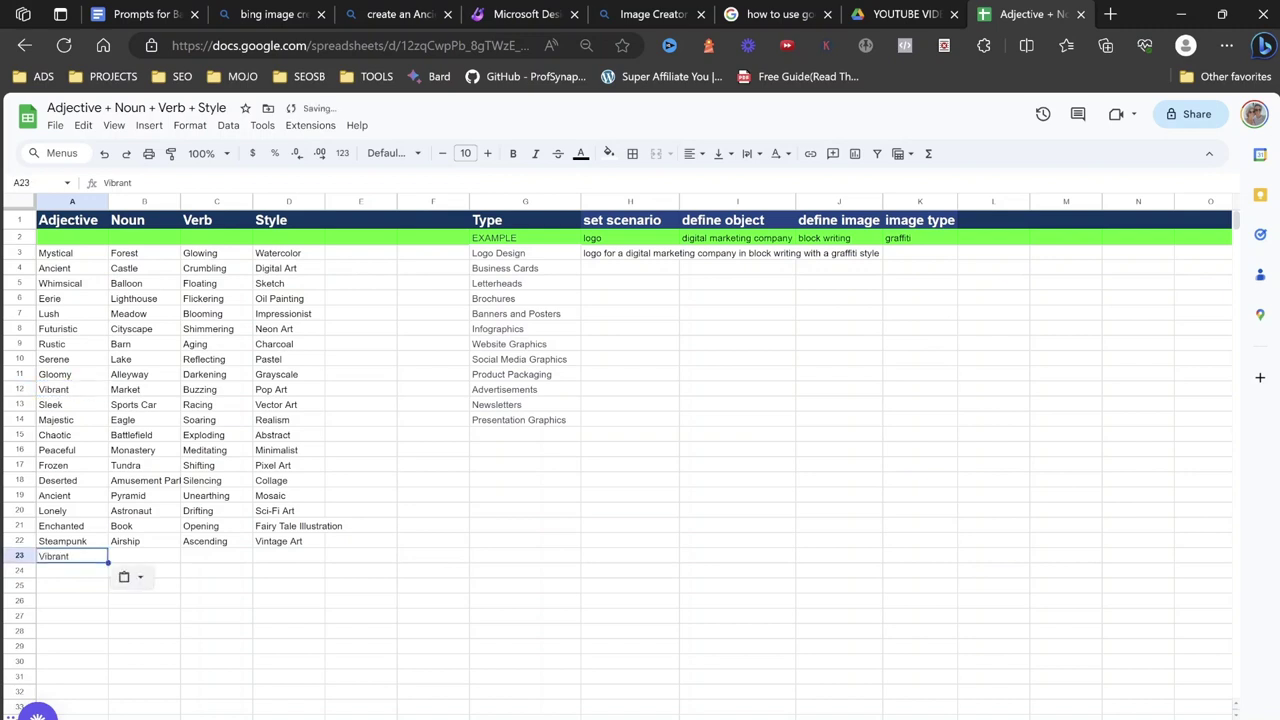
Fill in row 23 with the noun "braclet", the verb "sparkling" and the style "roman".
click(144, 556)
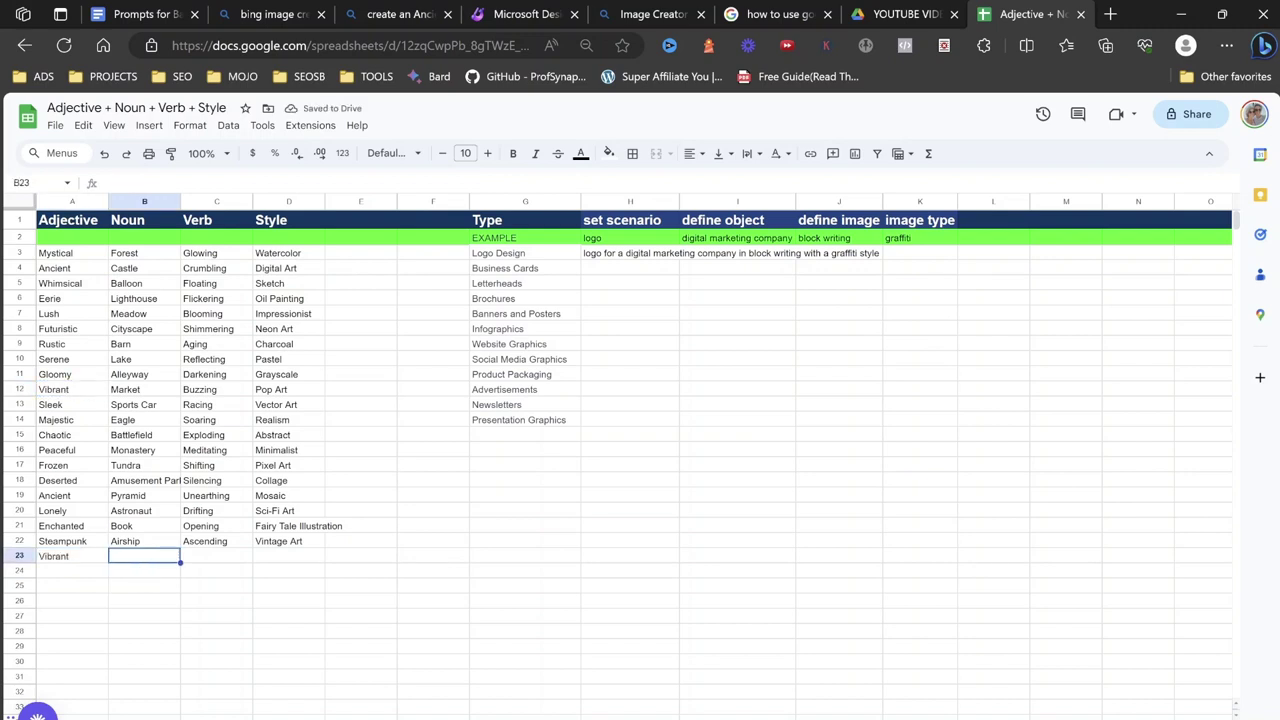
text(braclet)
key(Tab)
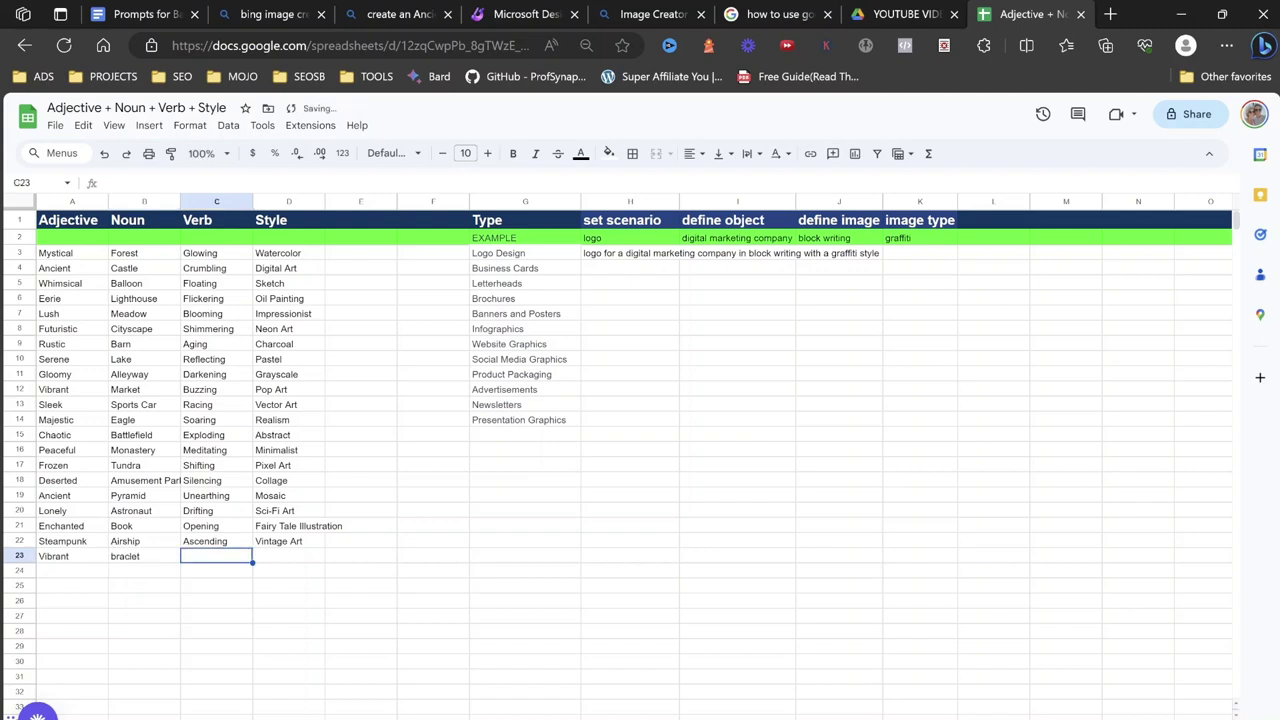
text(sparkling)
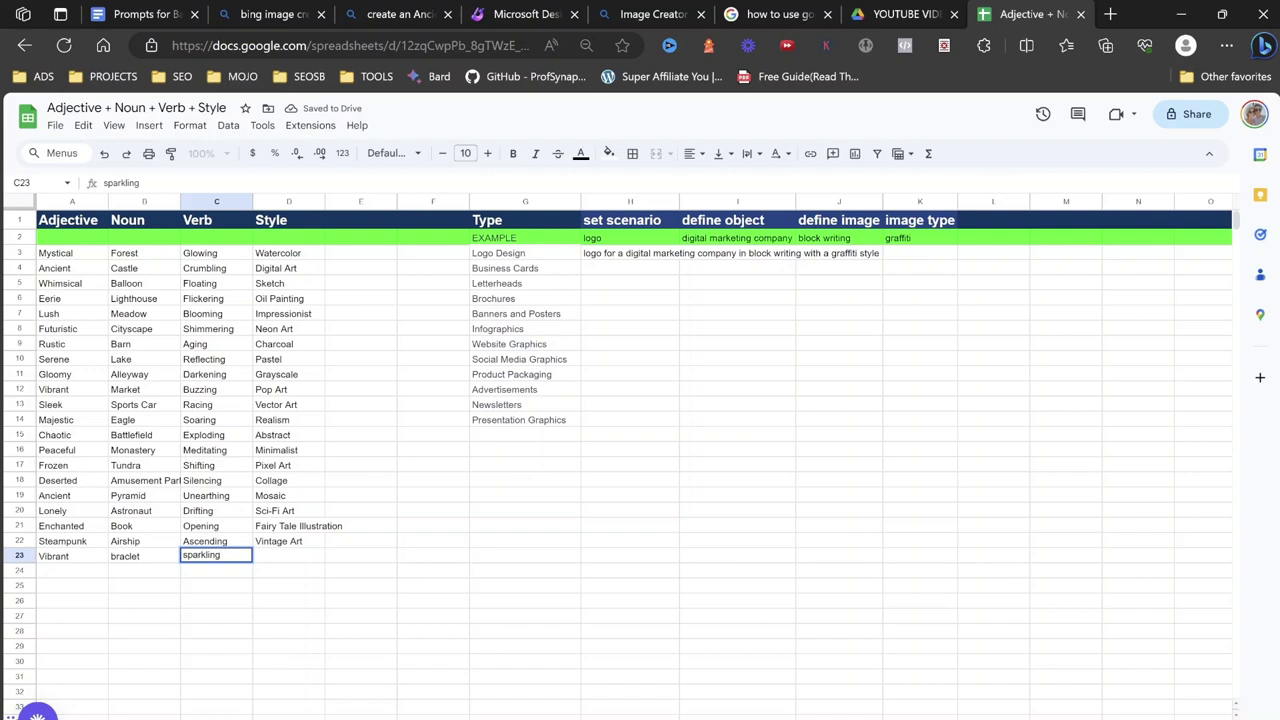
key(Tab)
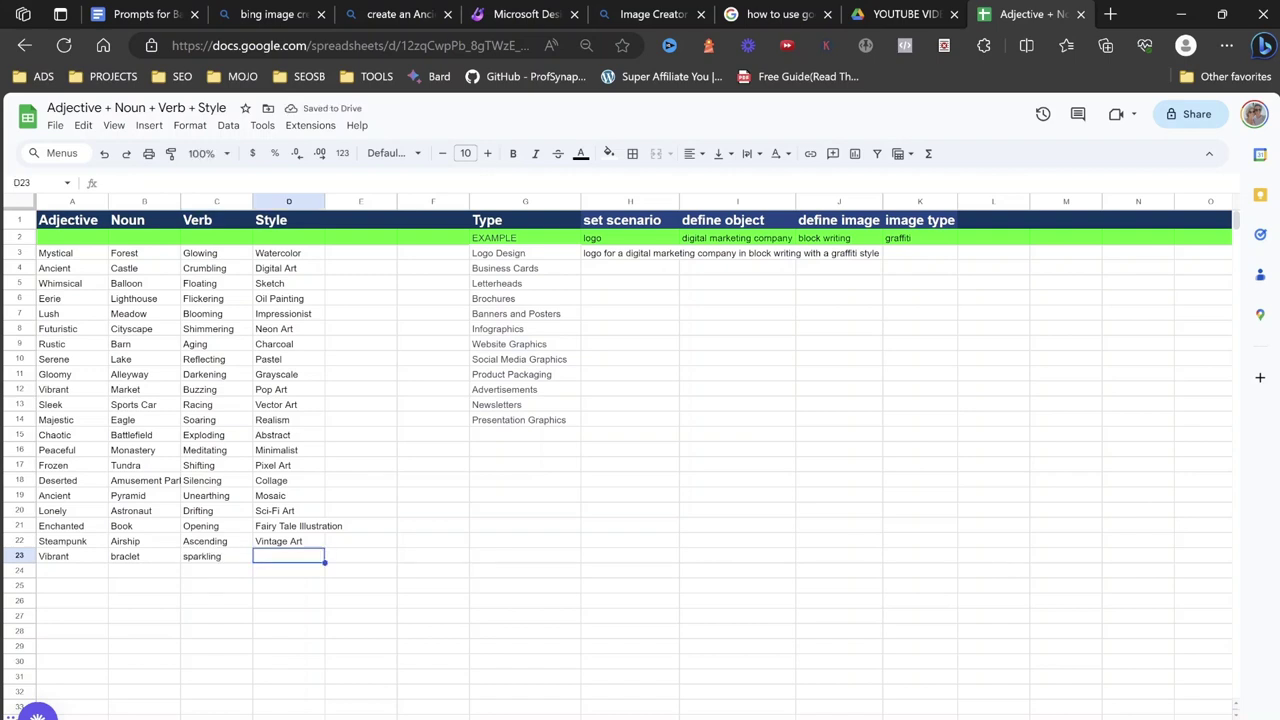
text(roman)
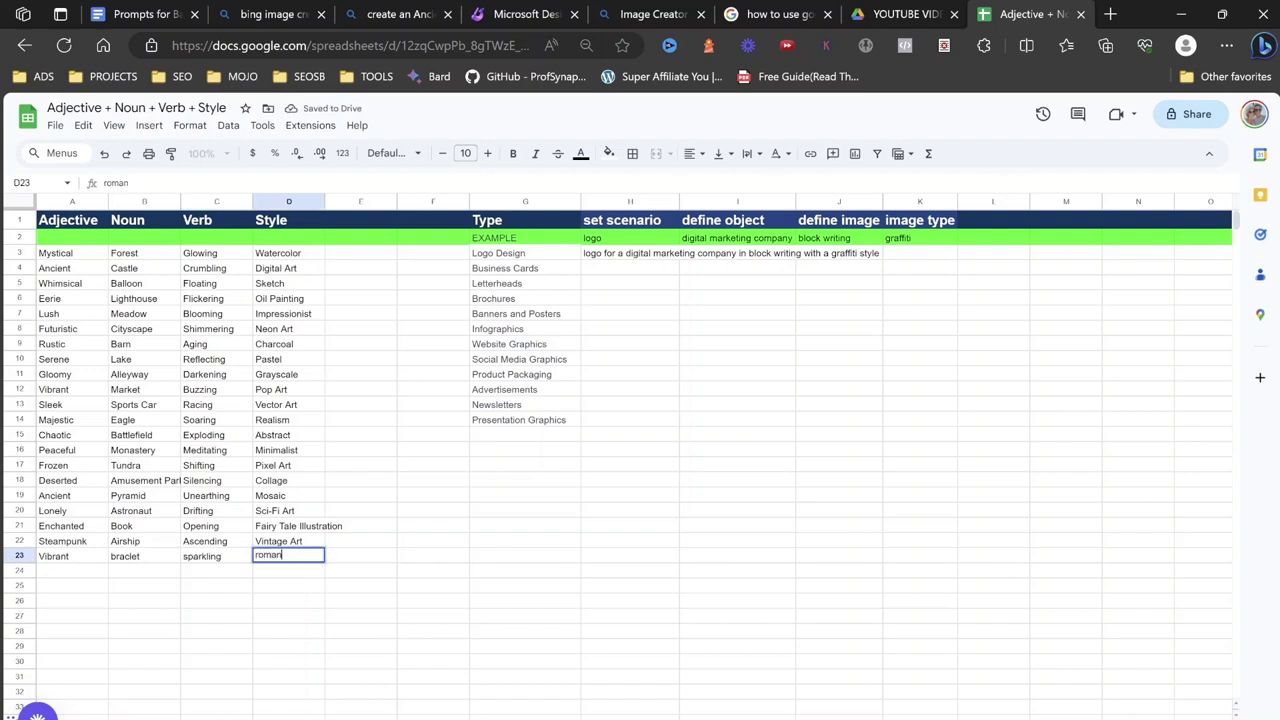
Copy the new Vibrant, braclet, sparkling, roman row and replace the Bing Image Creator prompt with it.
drag(72, 556, 289, 556)
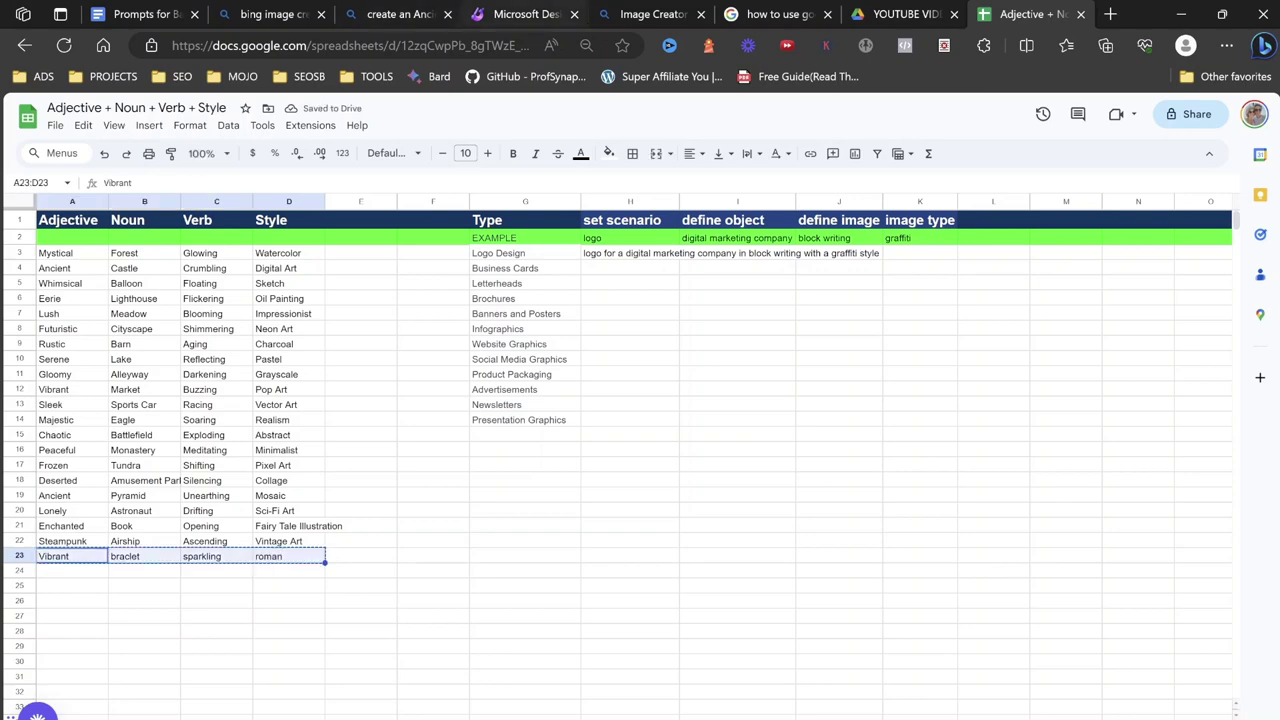
click(523, 14)
key(ctrl+shift+Tab)
key(ctrl+a)
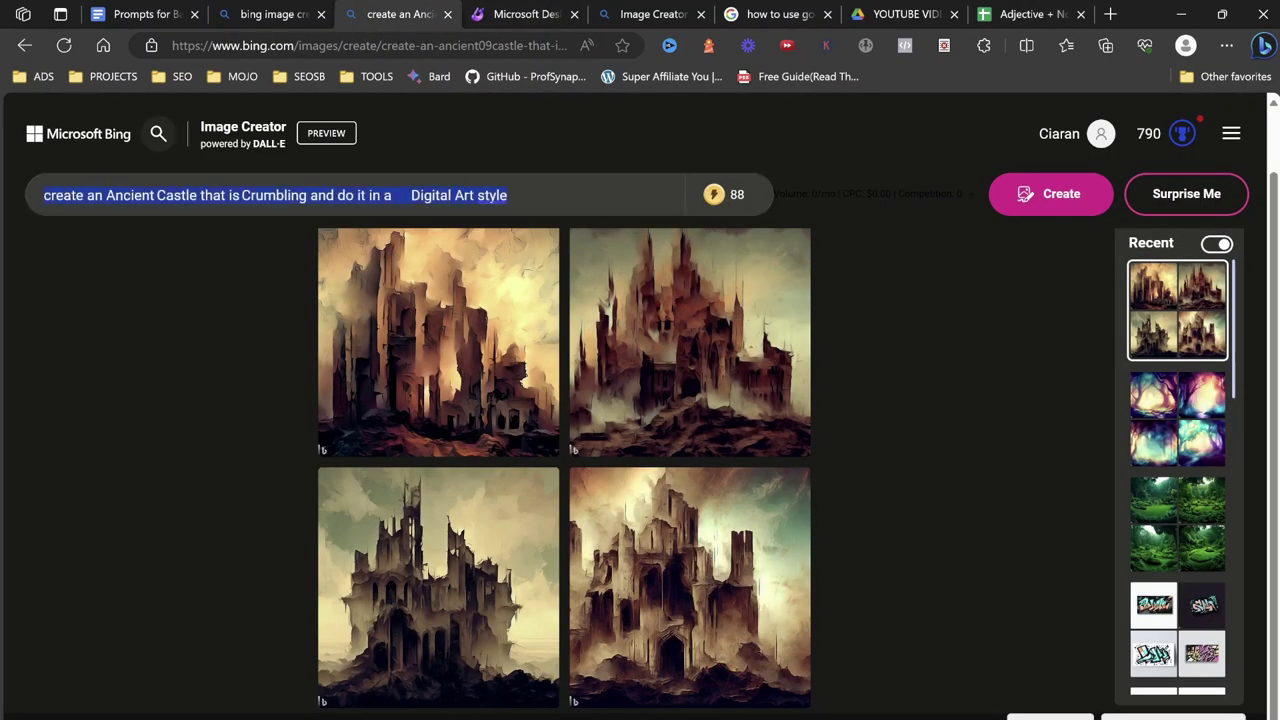
key(ctrl+v)
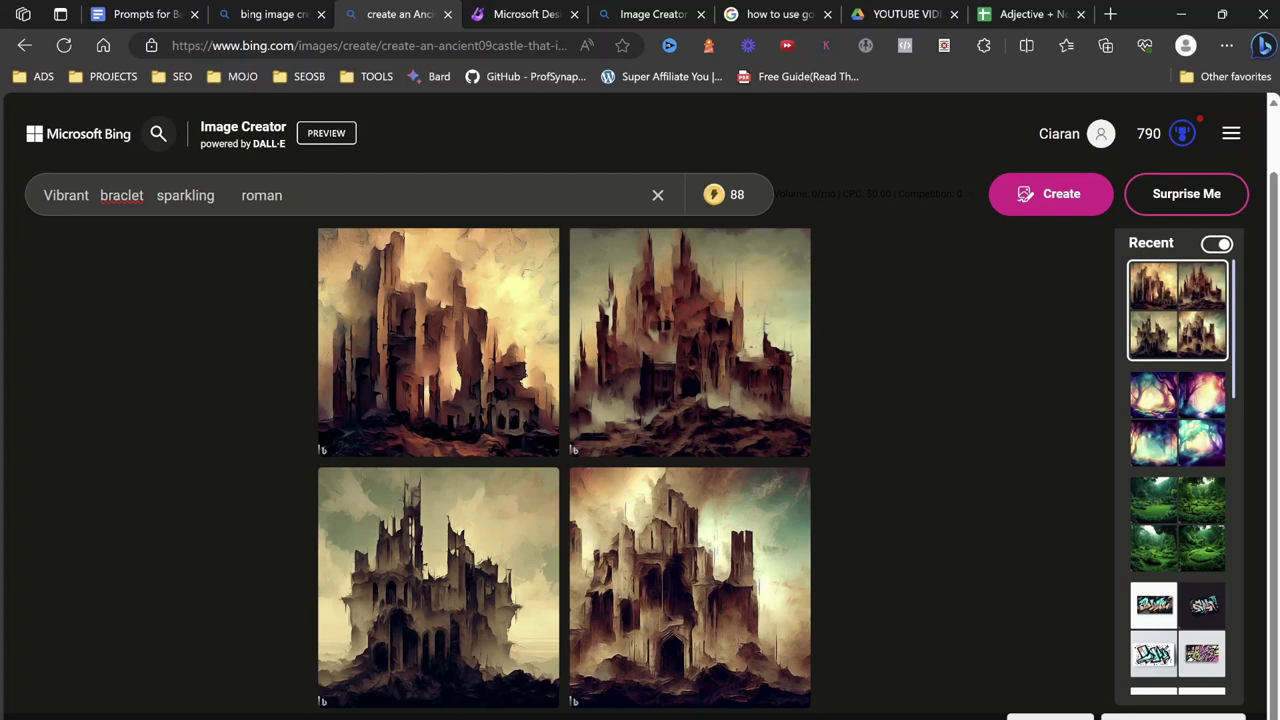
Put "create a" before Vibrant, "ruby" before braclet and "using" before sparkling in the prompt.
click(44, 195)
text(create s)
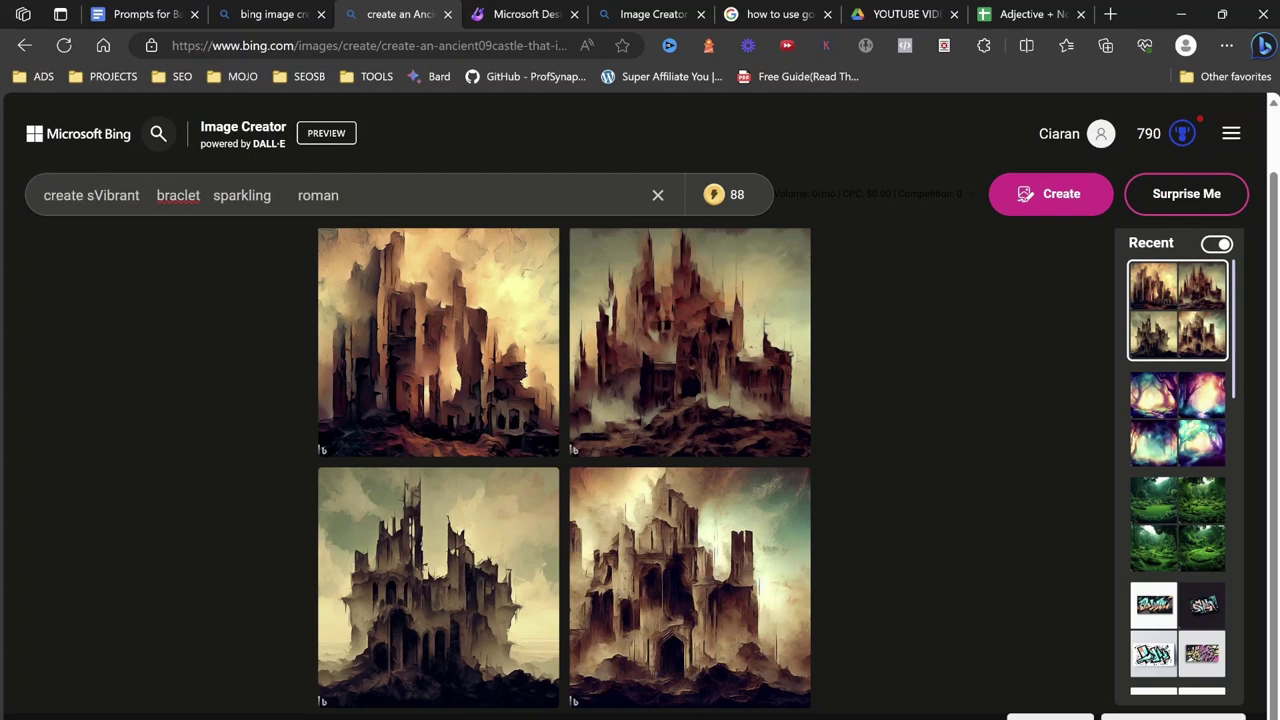
key(BackSpace)
text(ant   )
text(ruby)
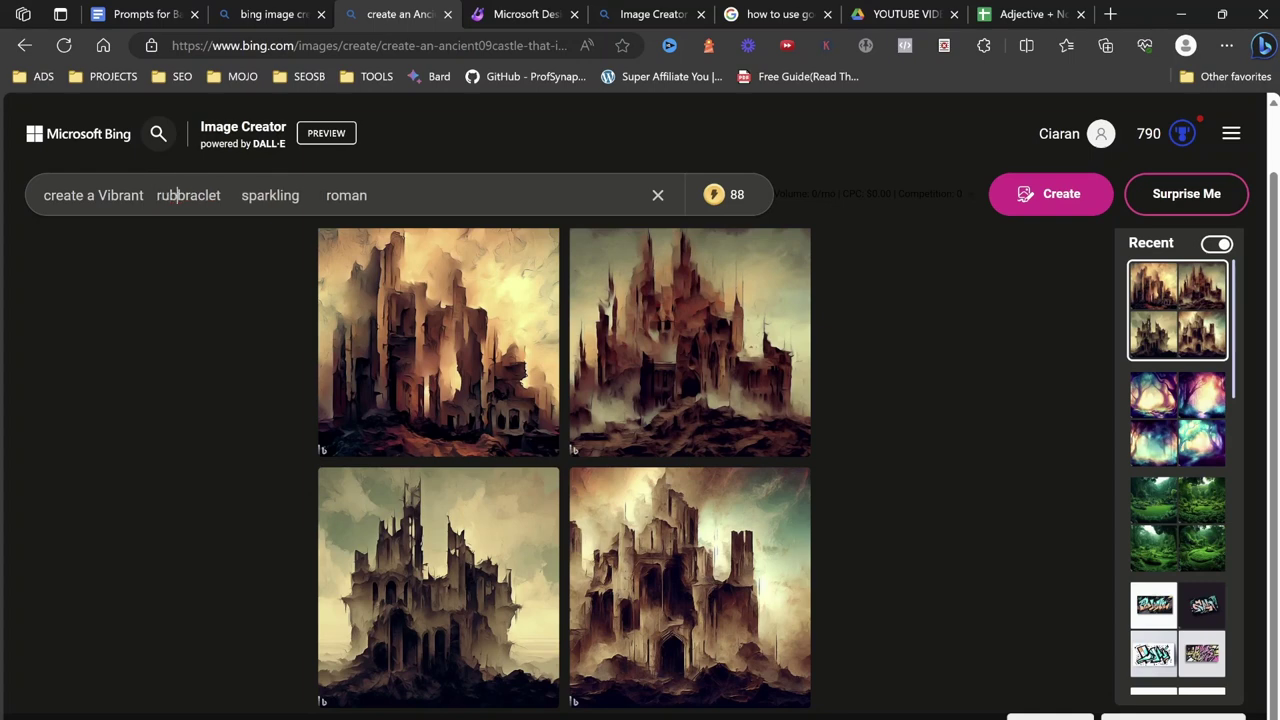
key(Right)
key(Right)
key(Right)
key(Right)
text(using)
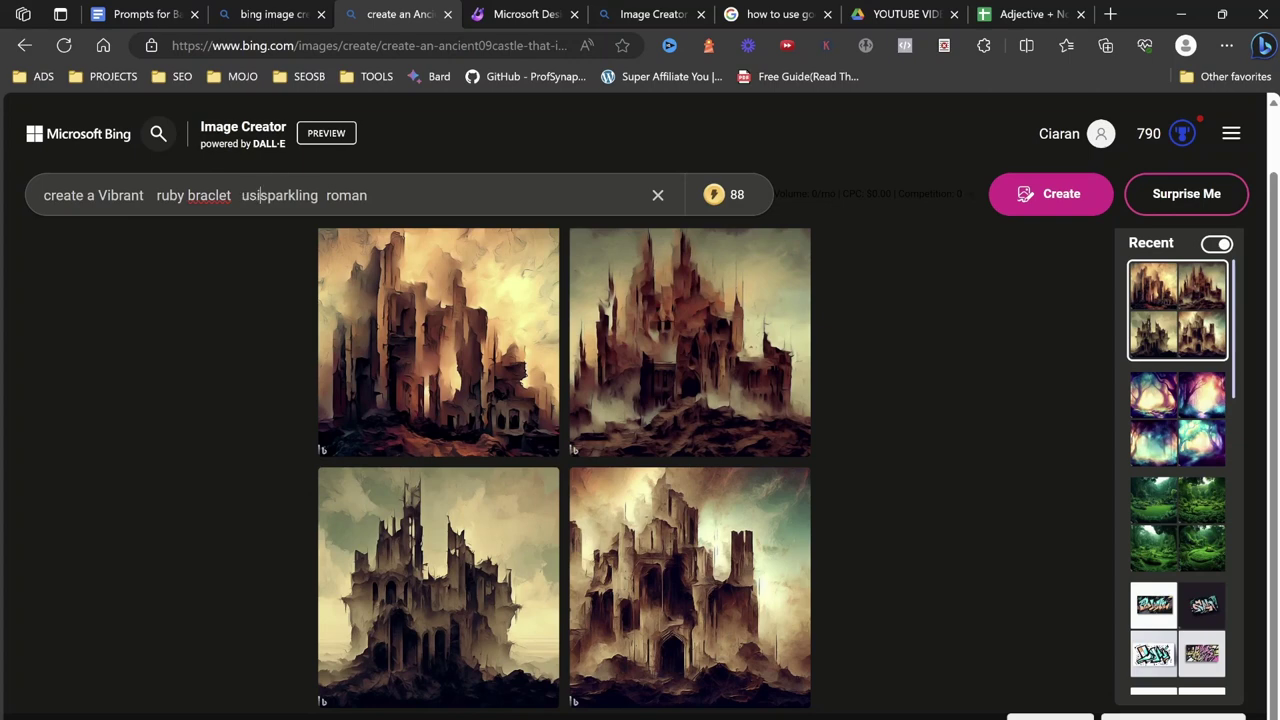
Complete the prompt with "stones in a roman style" after sparkling and correct the misspelled noun to "bracelet".
key(Right)
key(Right)
key(Right)
key(Right)
key(Right)
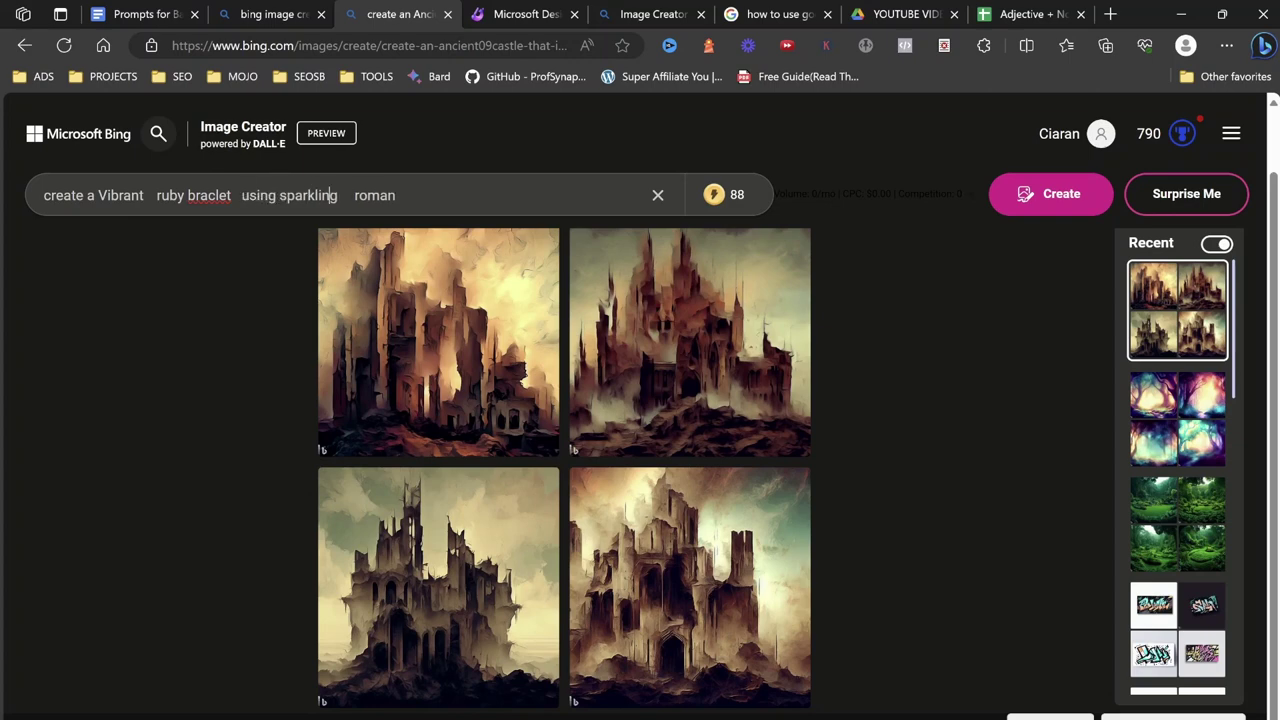
text(stones in a)
key(Delete)
key(Delete)
key(Delete)
key(Delete)
key(Delete)
key(End)
text(style)
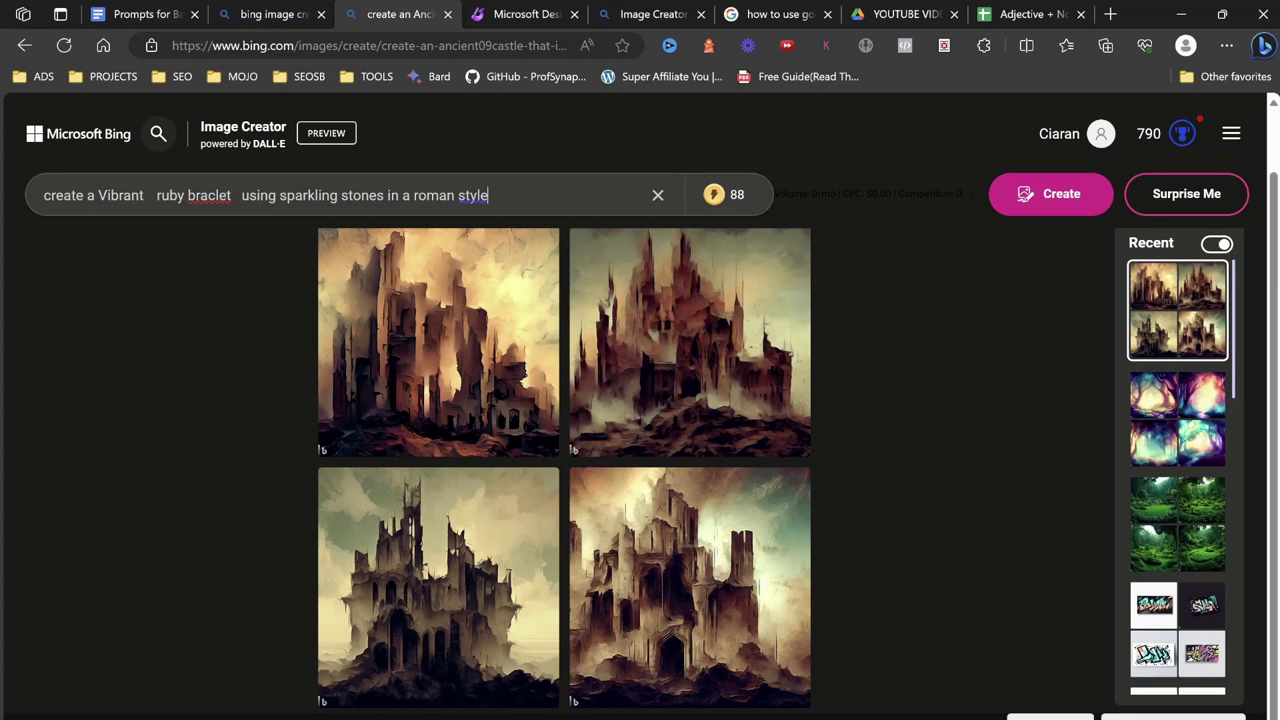
right_click(209, 194)
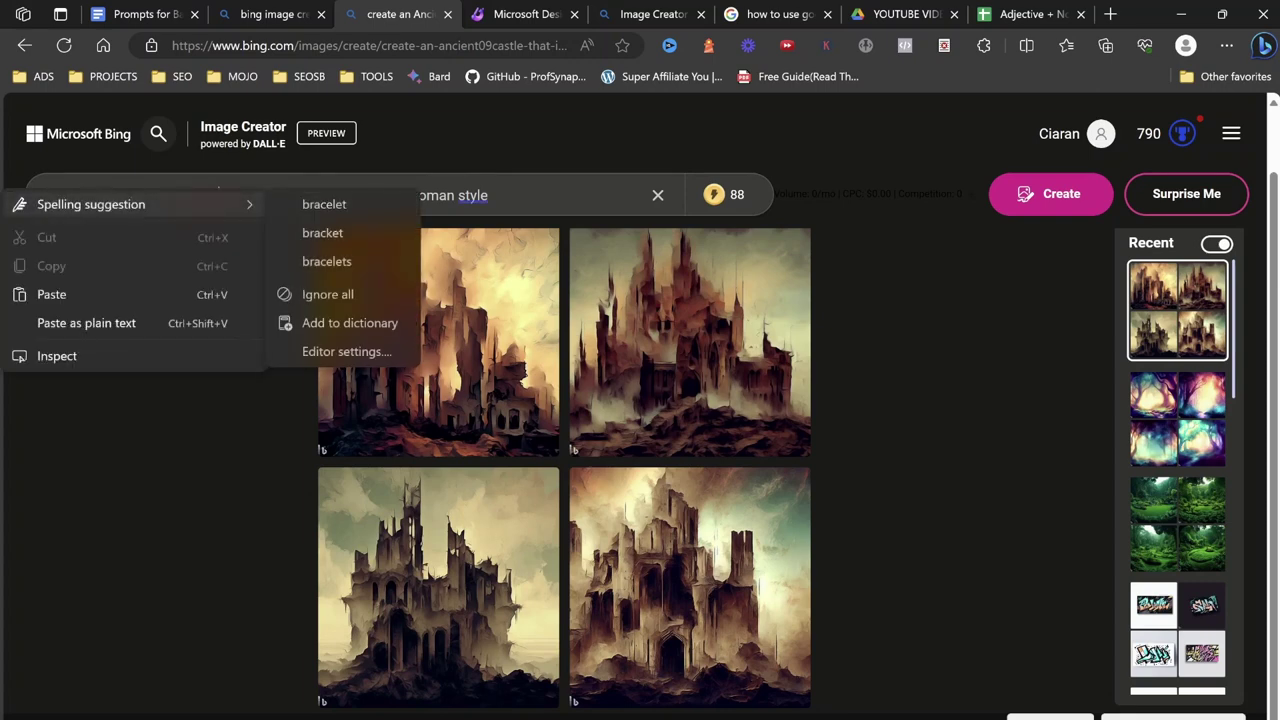
key(Return)
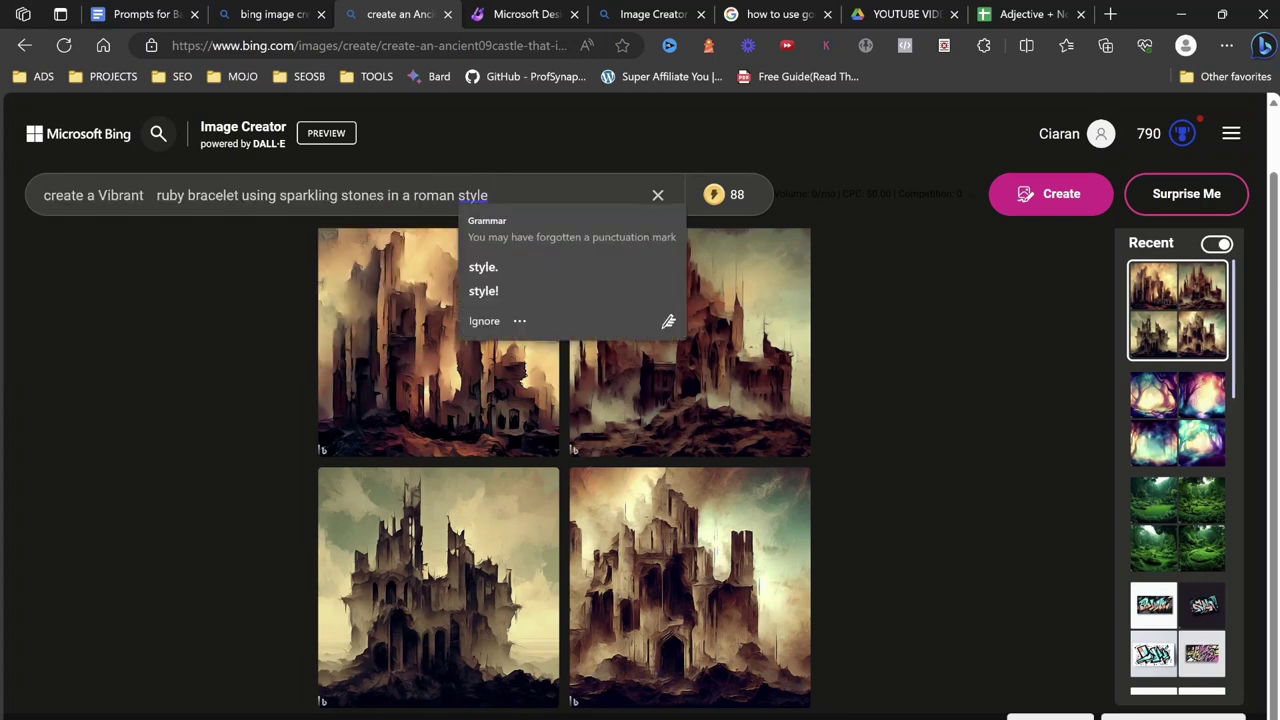
Generate the ruby bracelet images and return to the prompt spreadsheet.
key(Return)
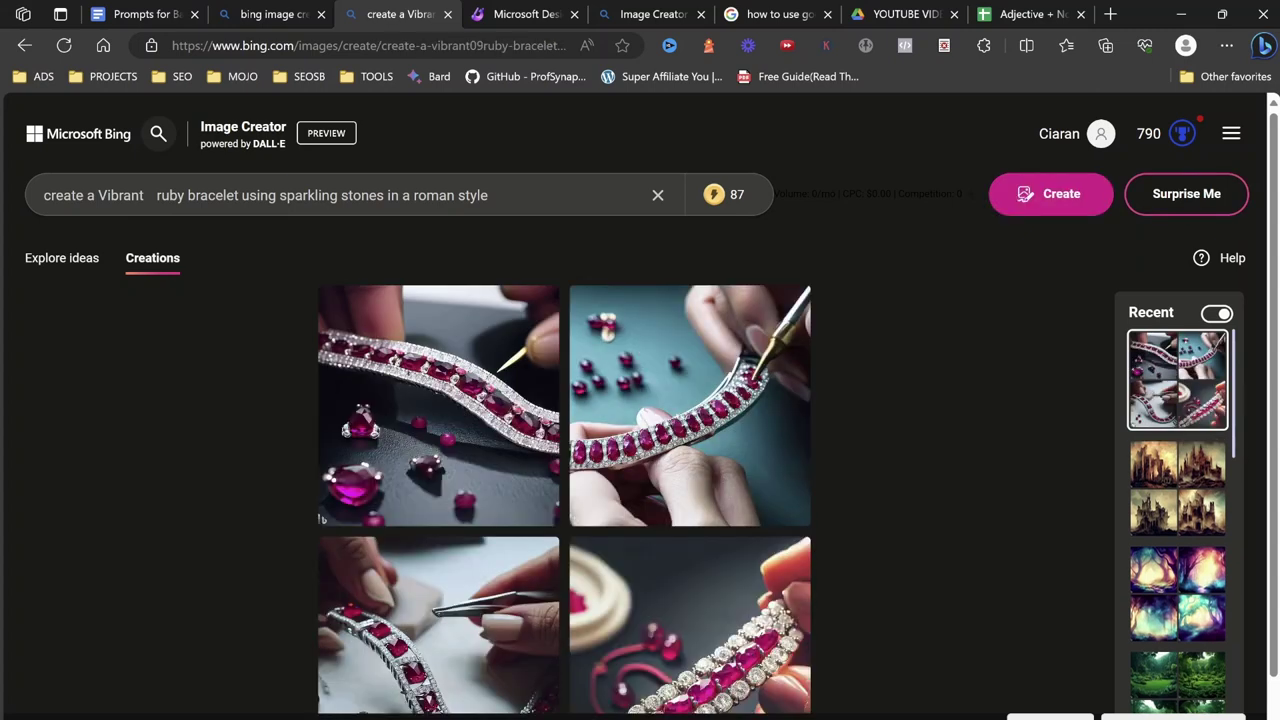
scroll(316, 490, down, 1)
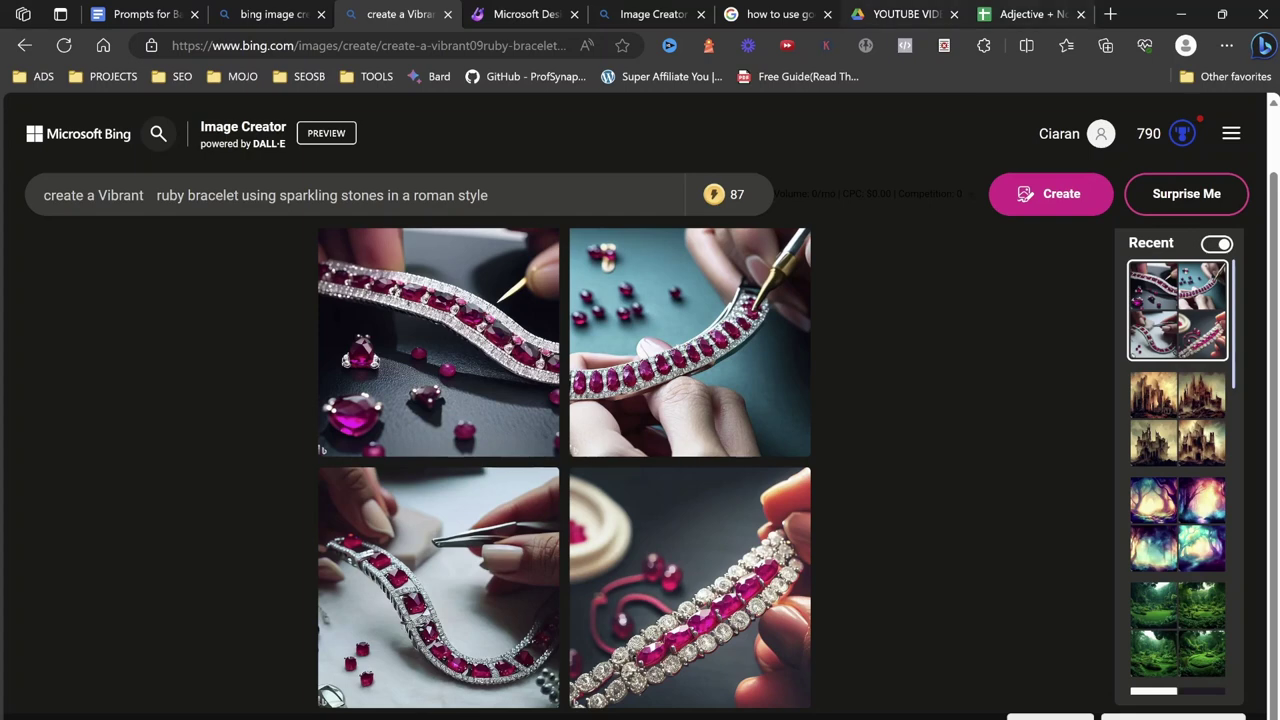
click(1030, 14)
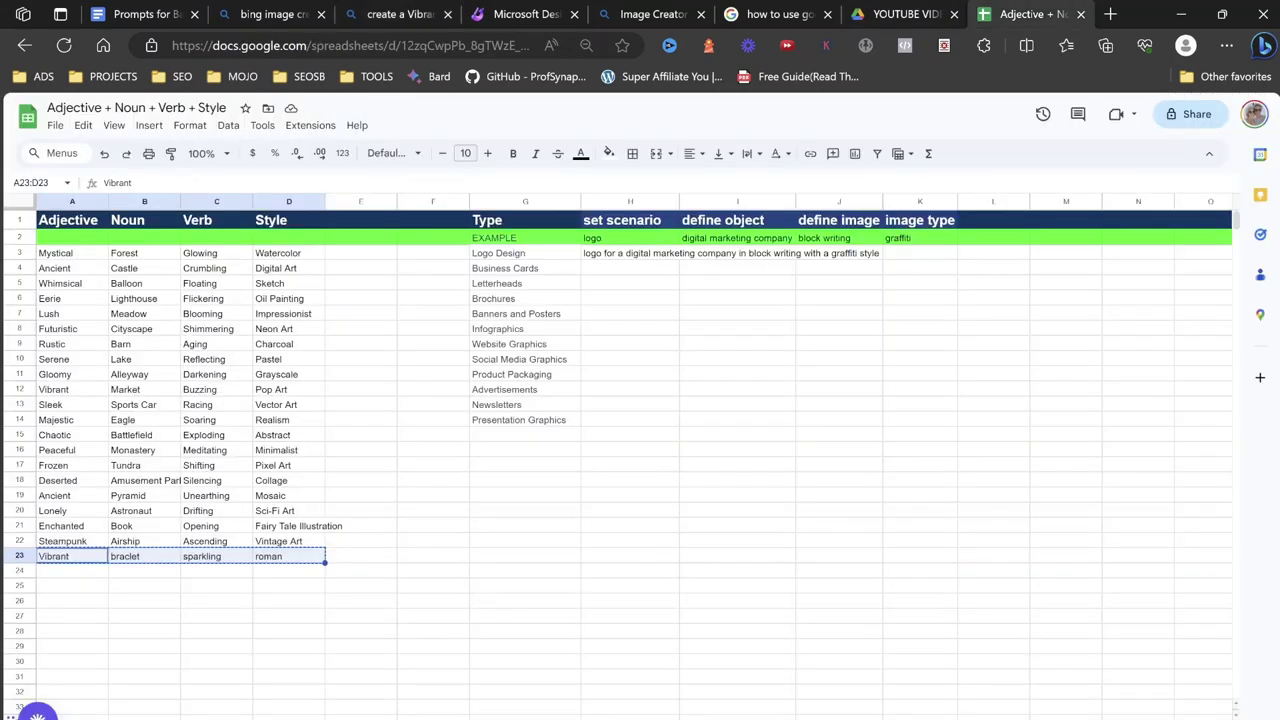
Browse the bestselling product categories on the Printify site.
key(alt+Down)
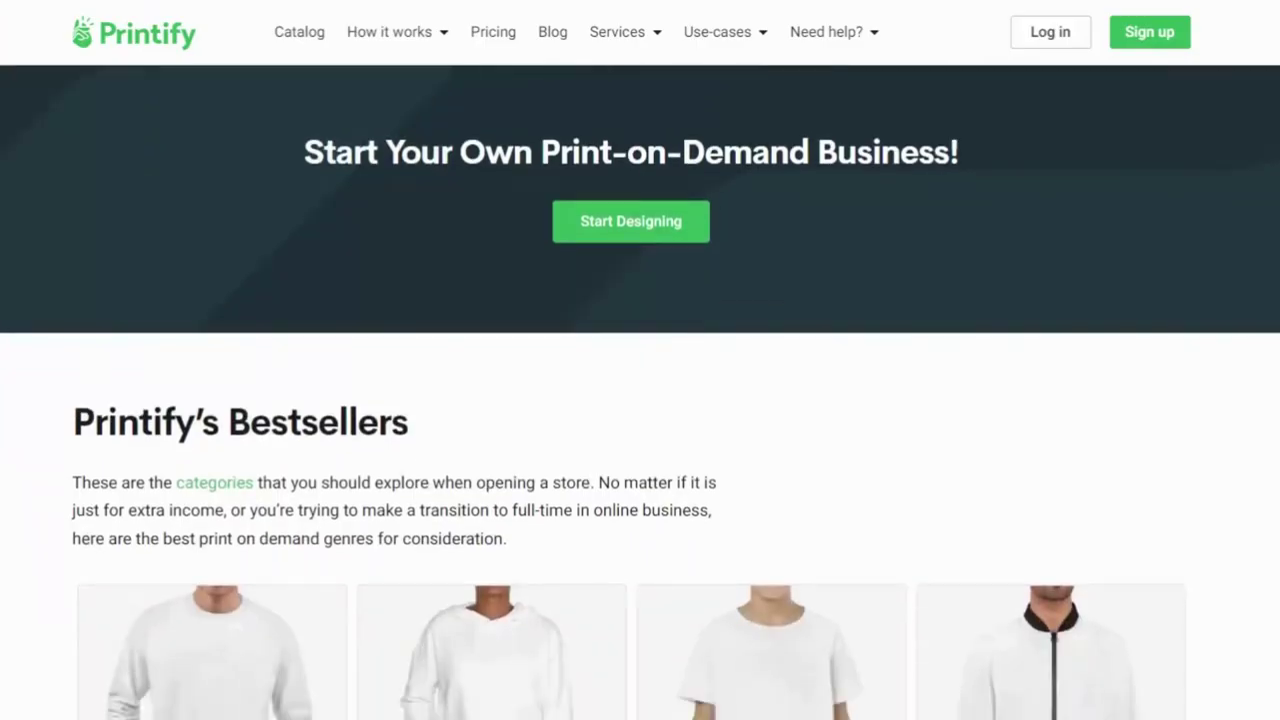
scroll(640, 400, down, 9)
scroll(640, 400, down, 1)
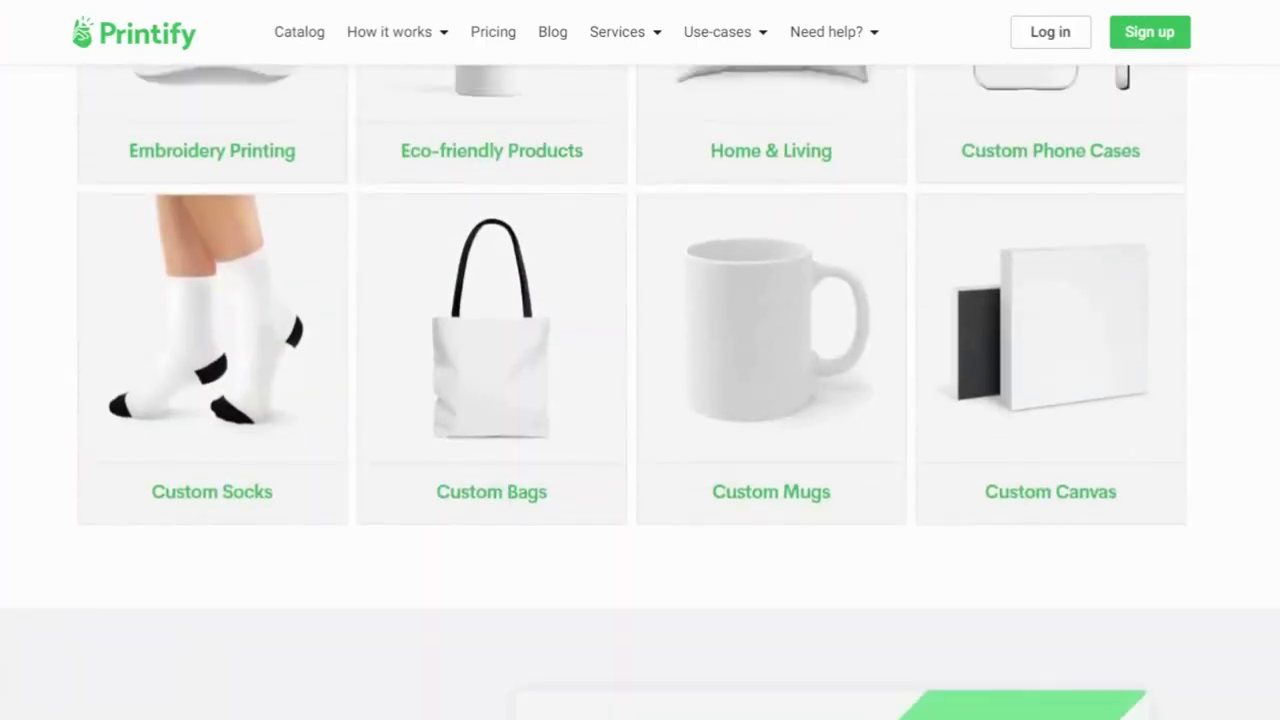
scroll(640, 400, up, 7)
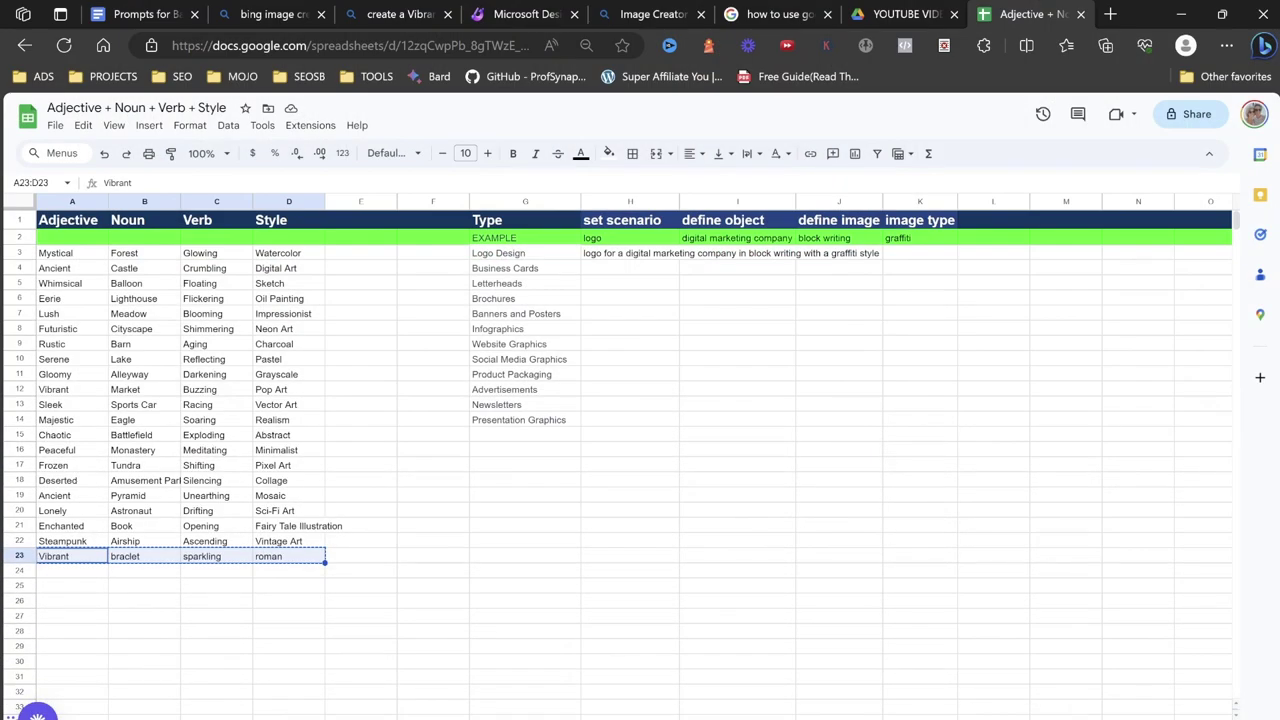
Copy the Vibrant, Market, Buzzing, Pop Art row from the spreadsheet and replace the Bing Image Creator prompt with it.
drag(72, 314, 289, 314)
key(ctrl+c)
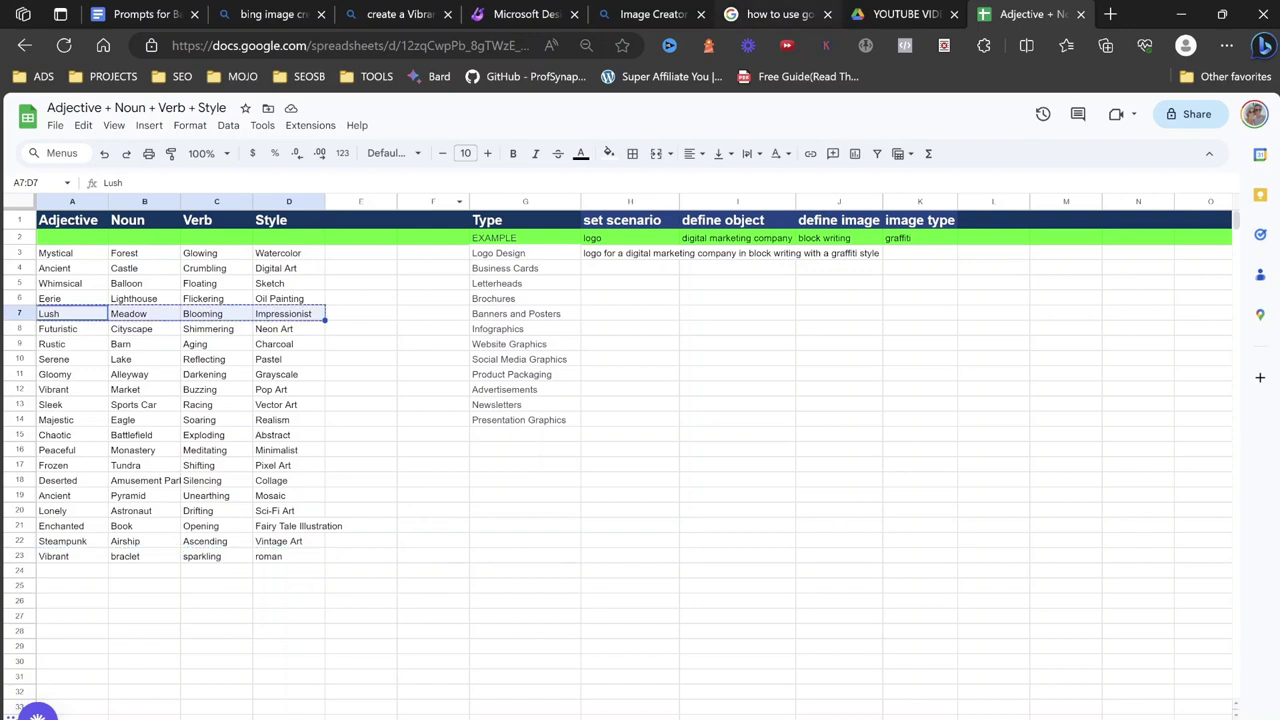
drag(285, 390, 72, 392)
key(ctrl+c)
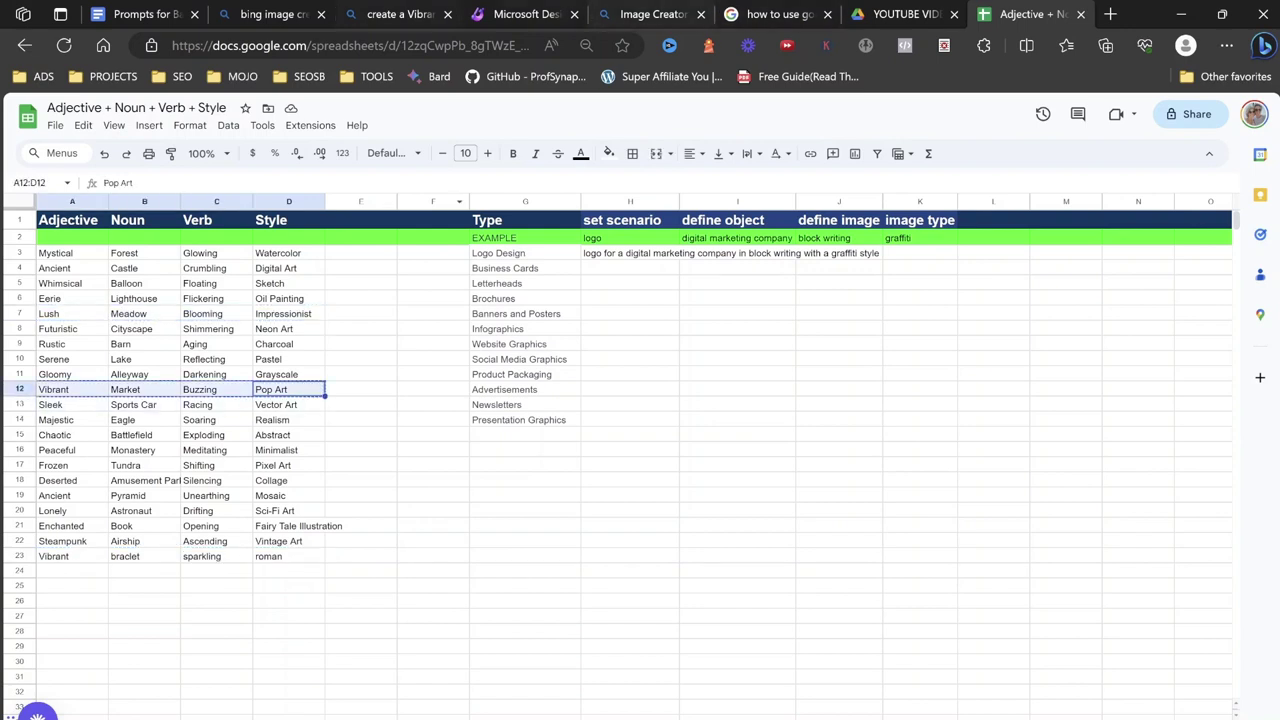
click(400, 14)
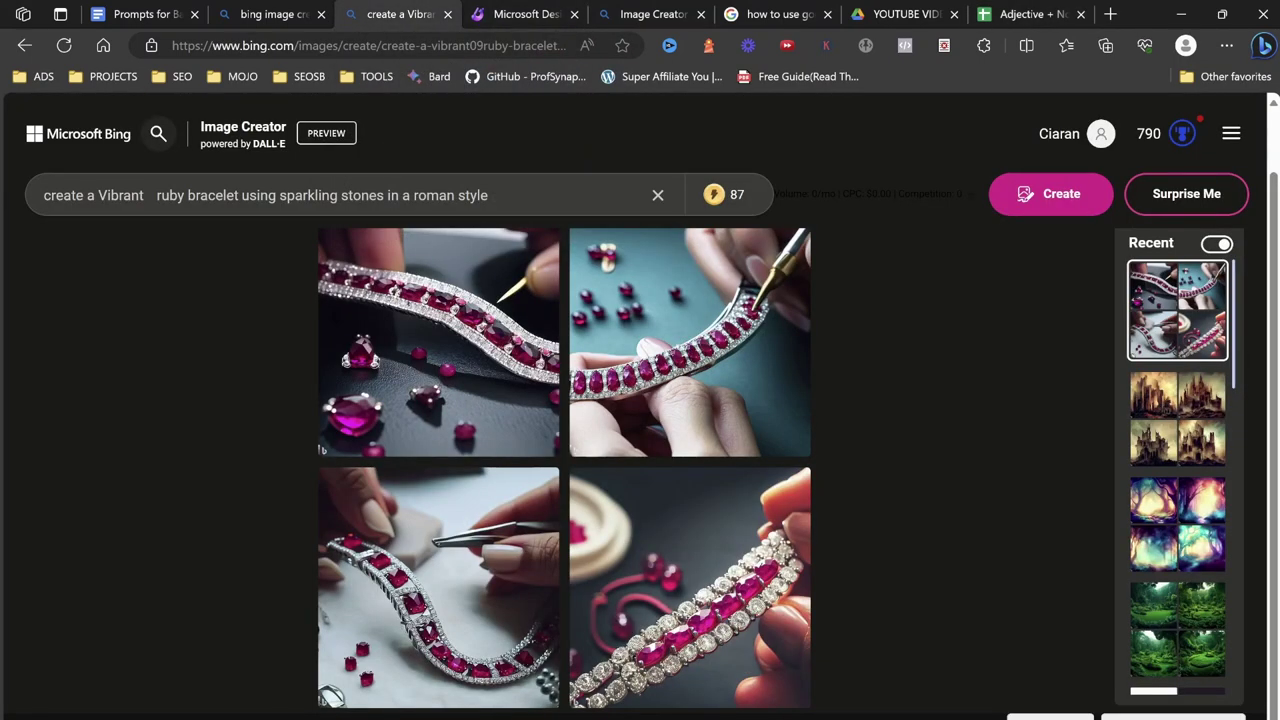
key(ctrl+a)
key(ctrl+v)
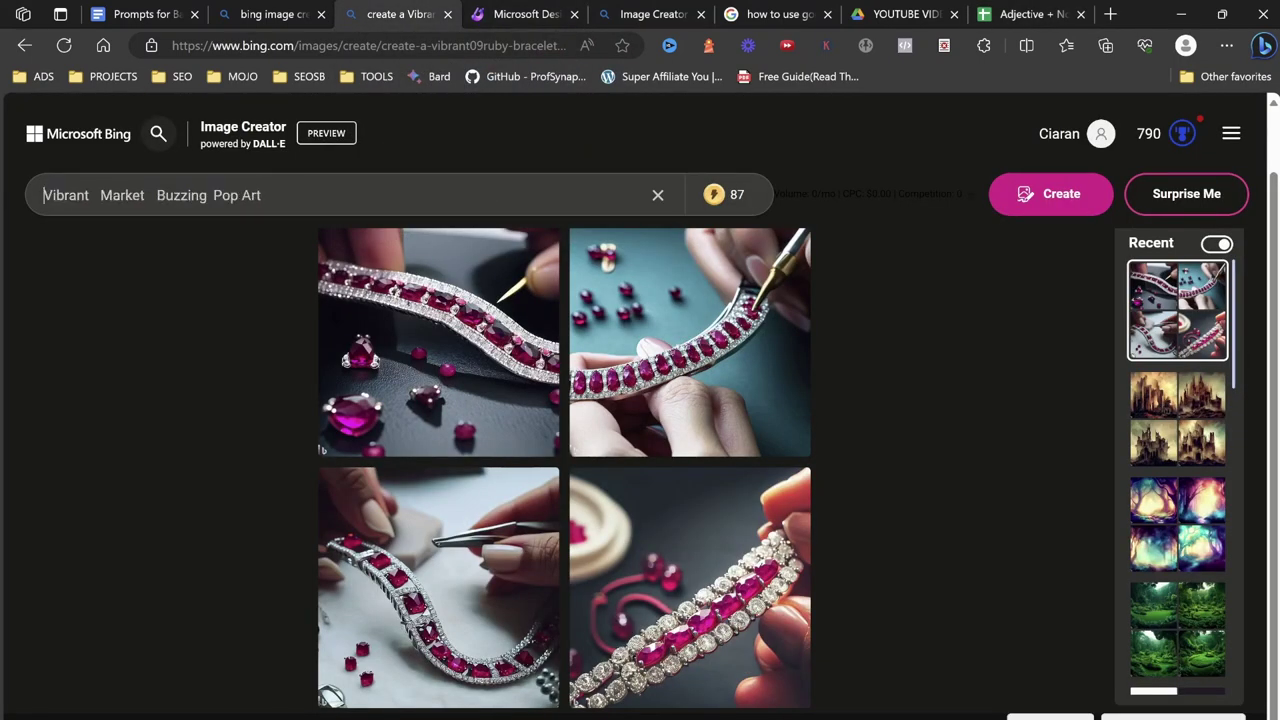
Start the prompt with "create a" and insert "scene in" between Market and Buzzing, correcting the spacing.
text(create a Vibrant  Market)
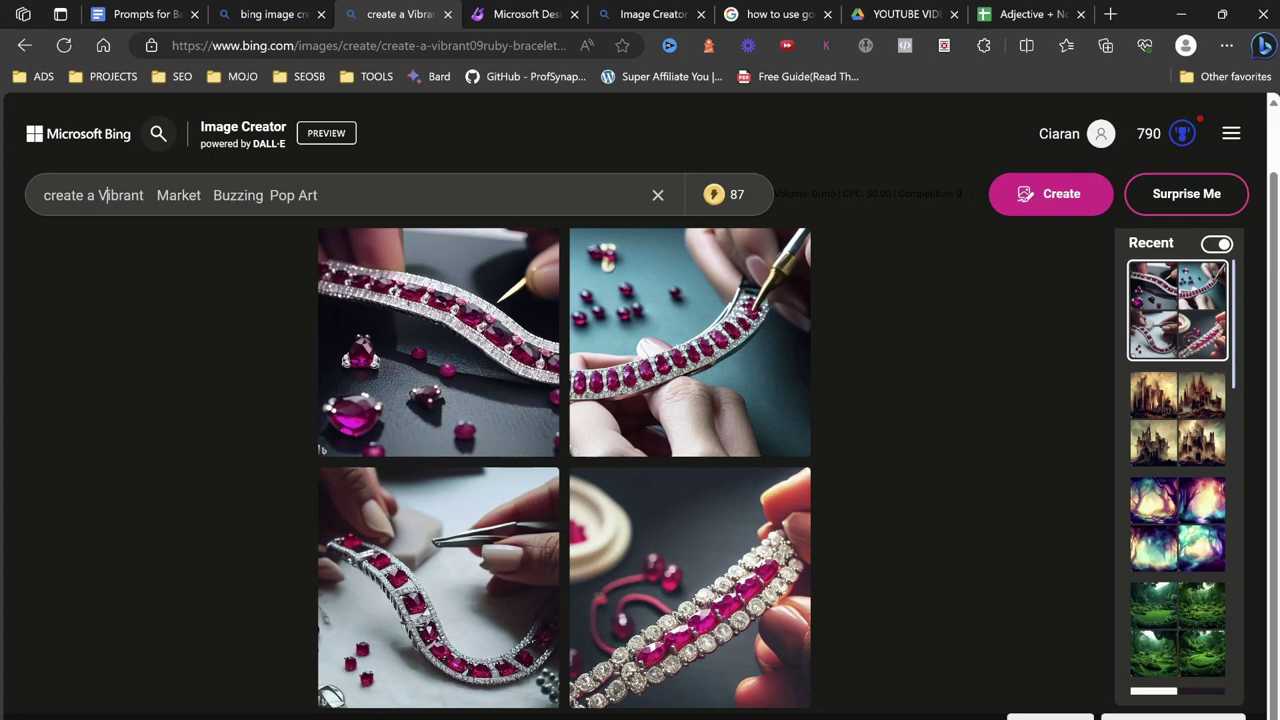
text(scene)
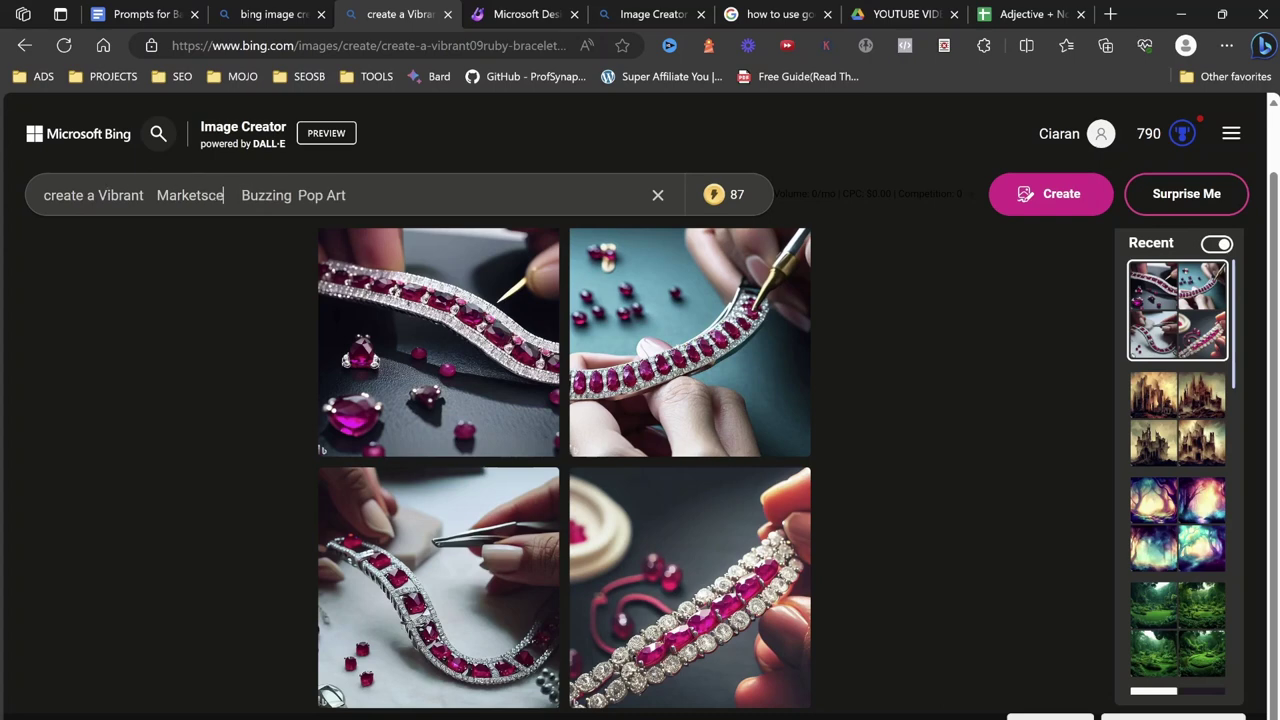
text( in)
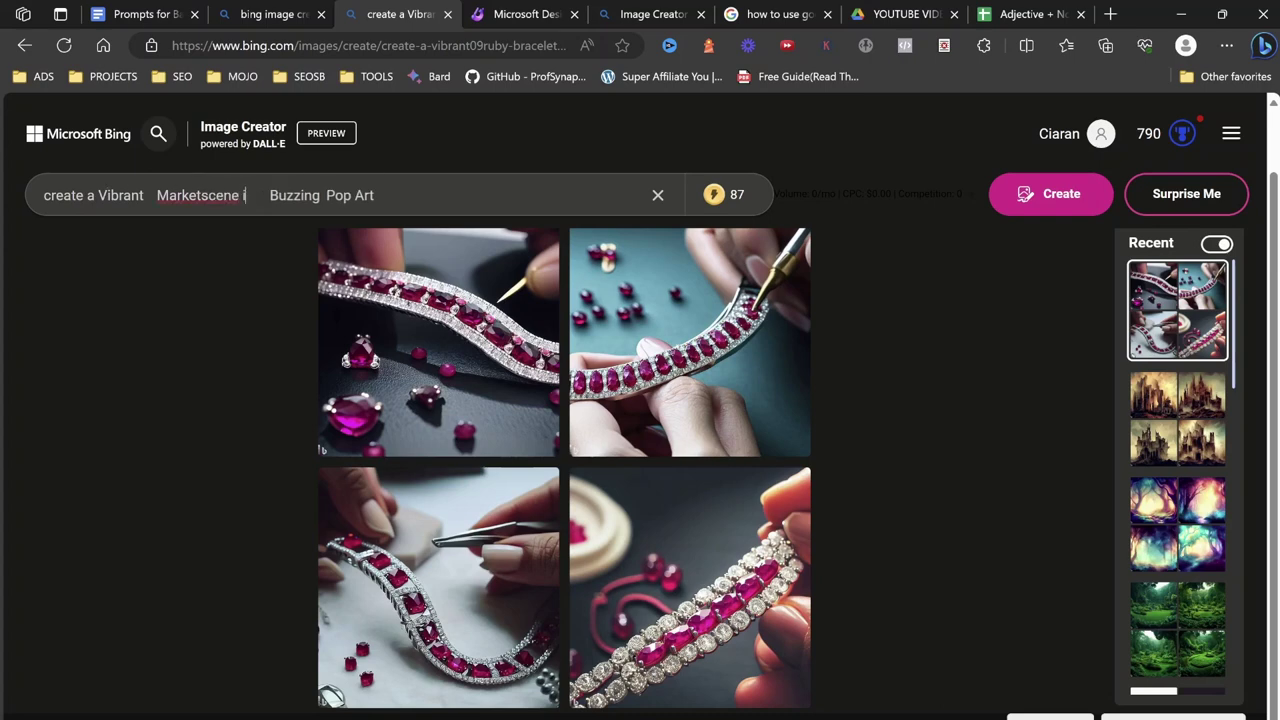
key(Delete)
click(208, 195)
key(BackSpace)
text(s)
key(Right)
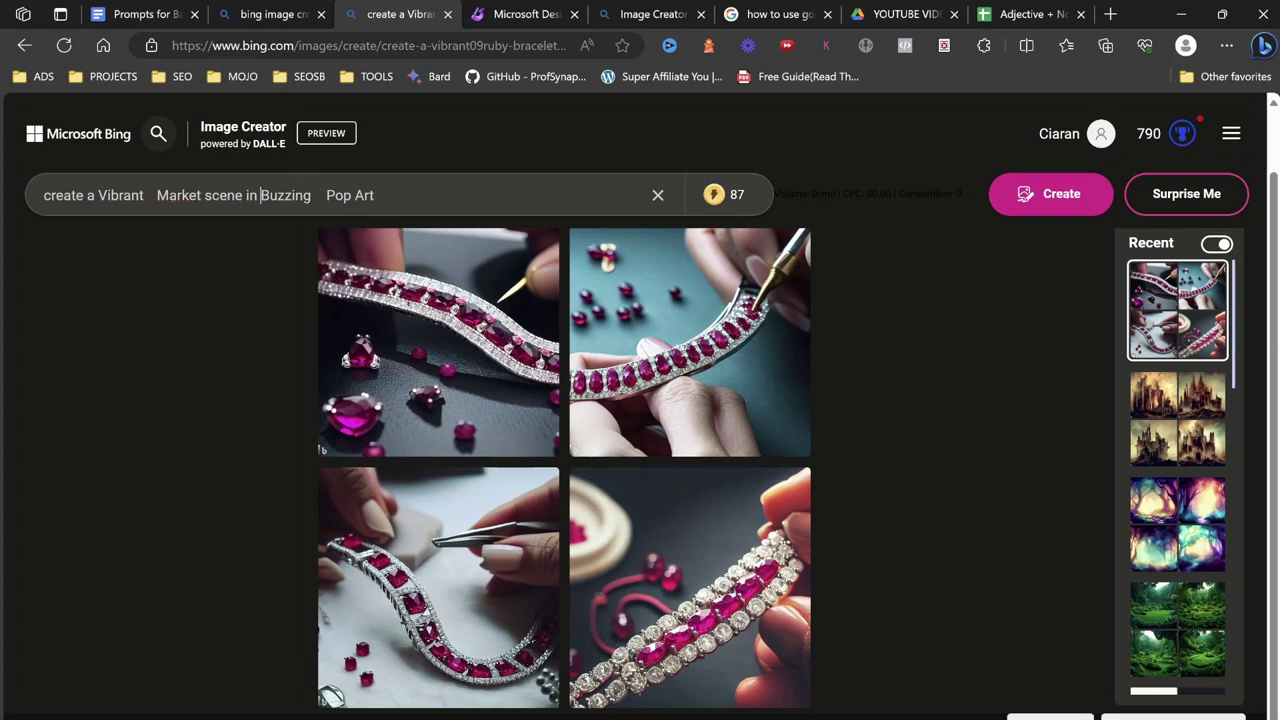
Insert "a" before Buzzing and "london street using a" between Buzzing and Pop Art in the prompt.
text(a)
key(Right)
key(Right)
key(Right)
key(Right)
key(Right)
key(Right)
key(Right)
key(Left)
key(Left)
key(Left)
key(Left)
text(london st)
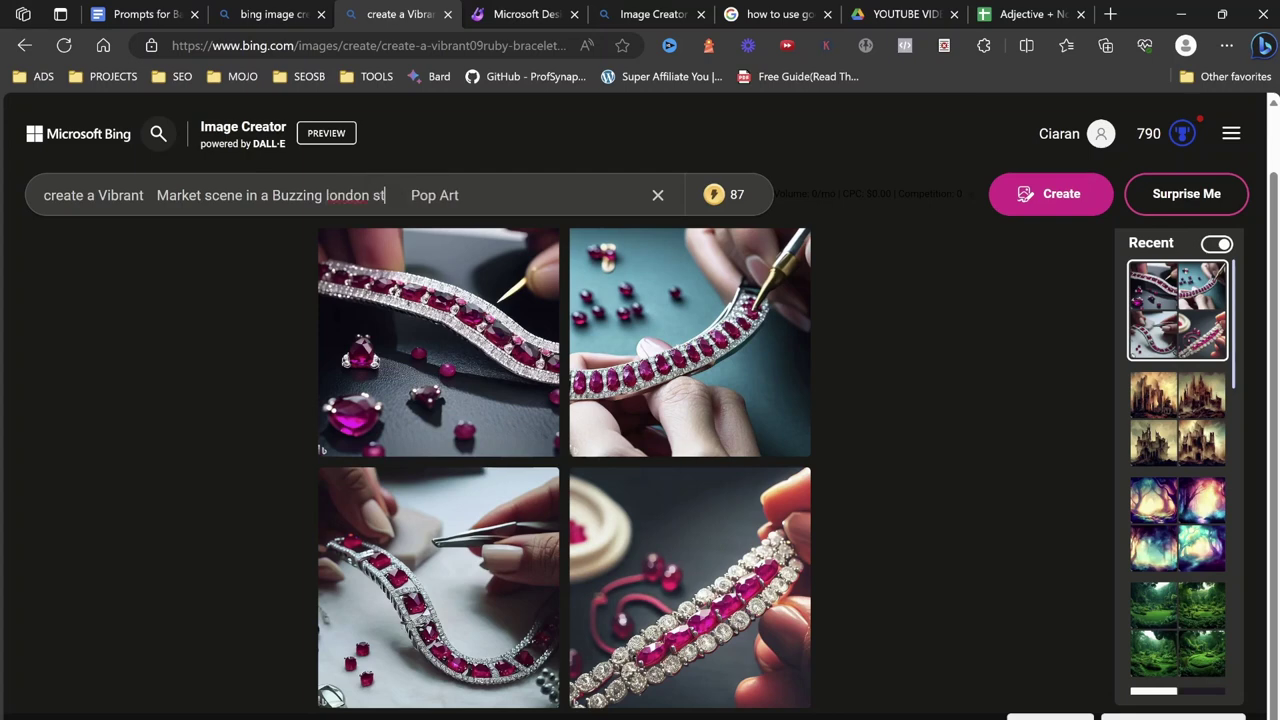
text(reet using a)
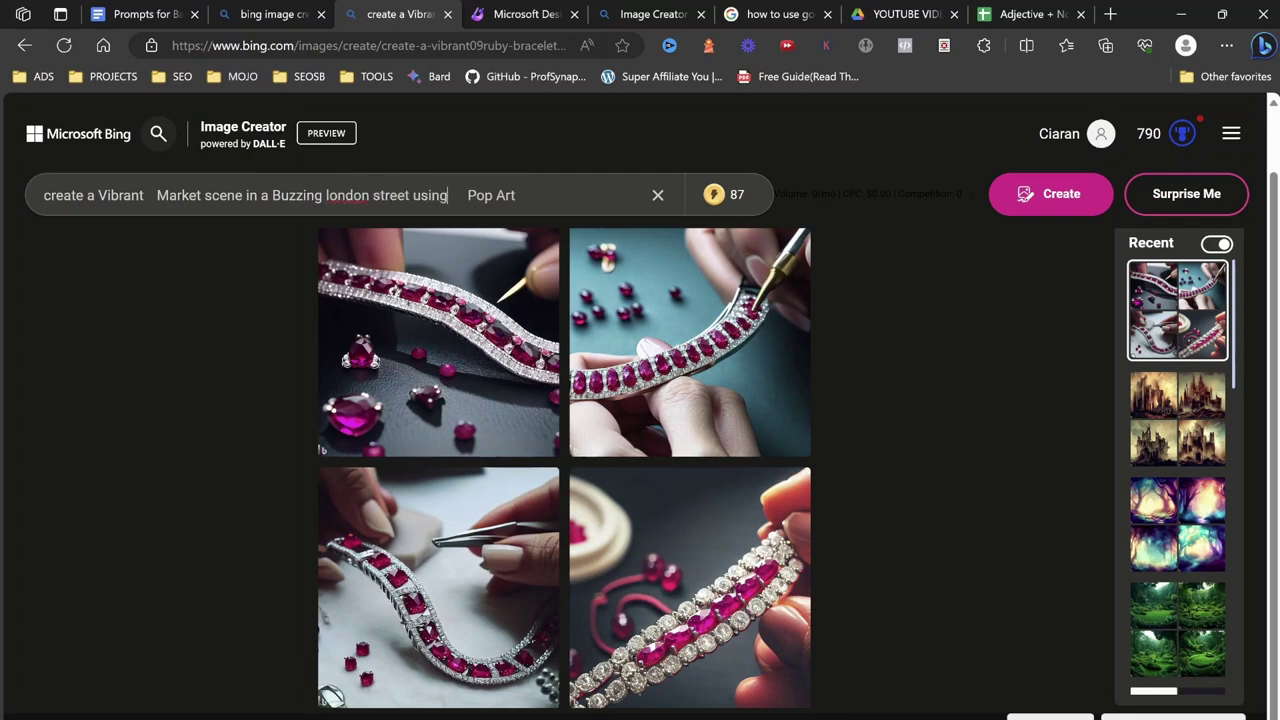
Add "style" after Pop Art at the end of the prompt and generate the images.
key(End)
text(style)
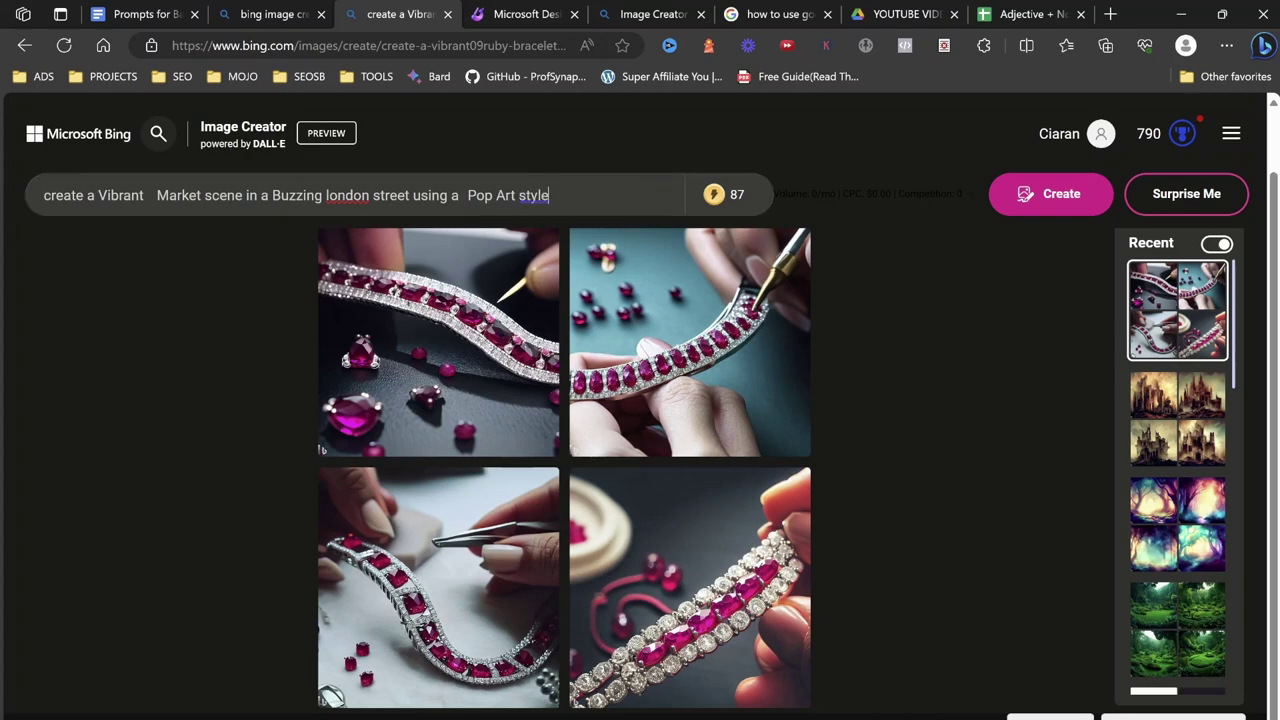
key(Return)
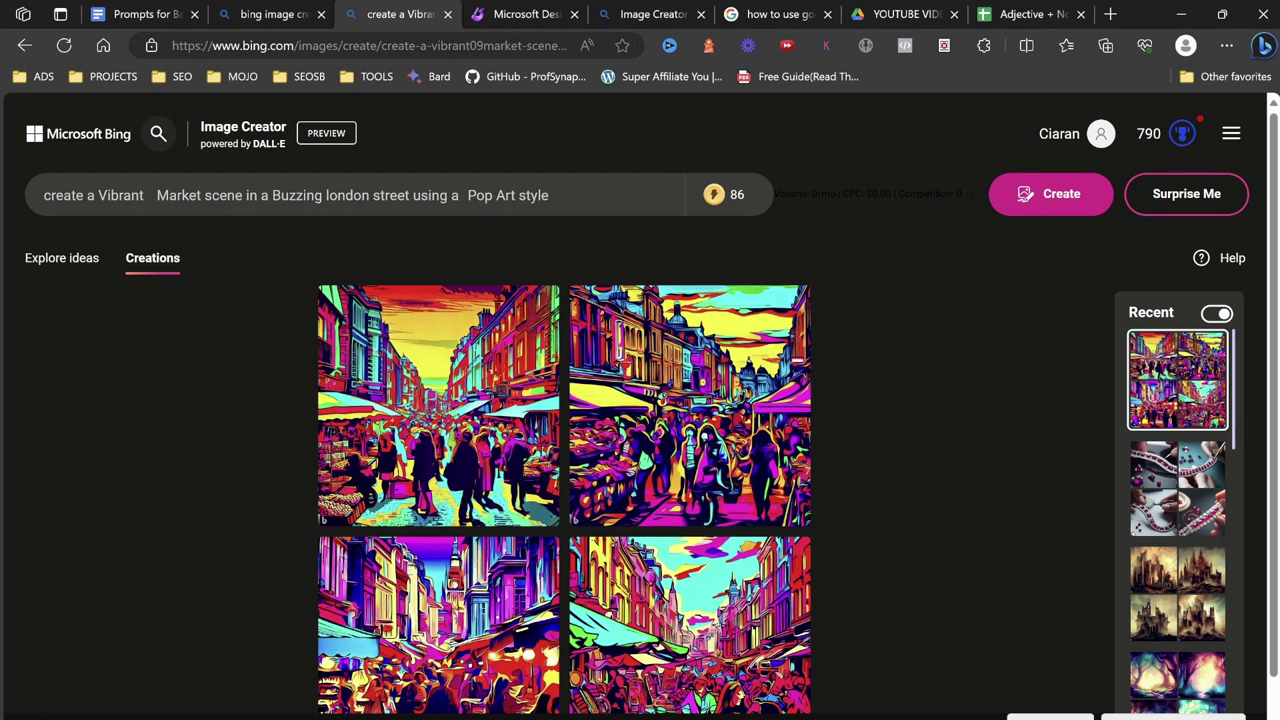
View the second generated market scene in full size, then close it to return to the results.
scroll(640, 450, down, 1)
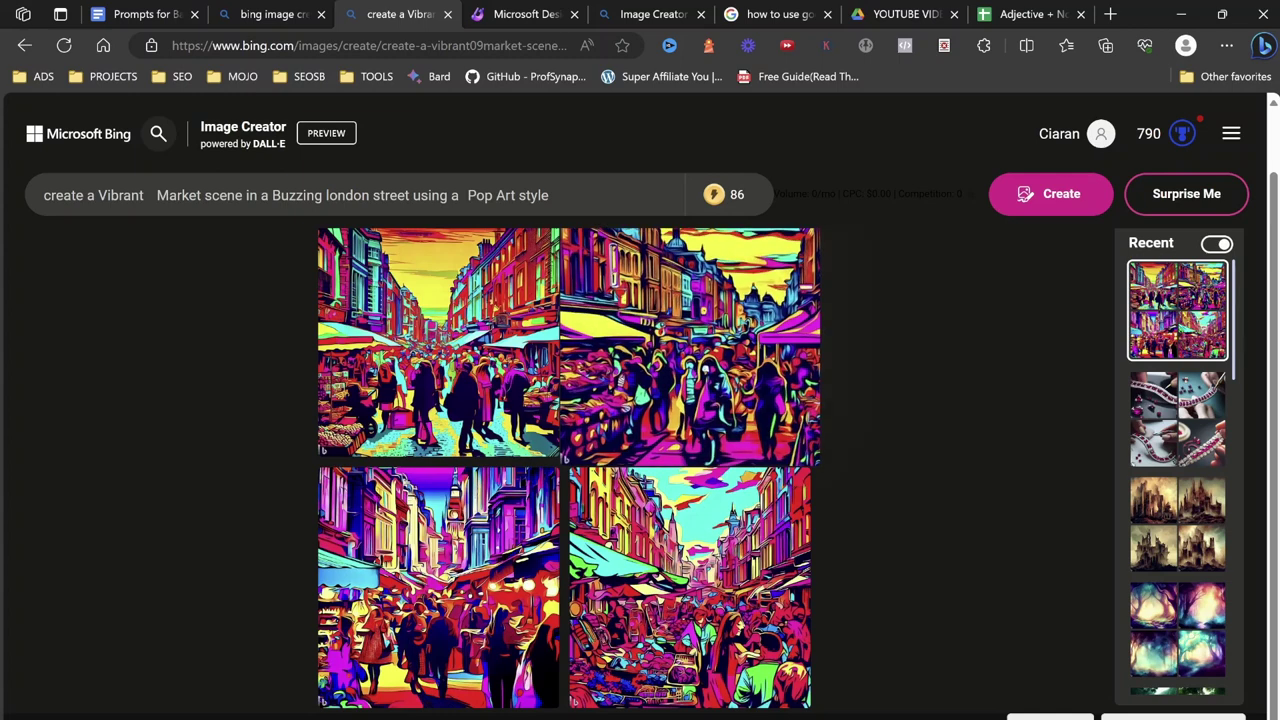
click(690, 342)
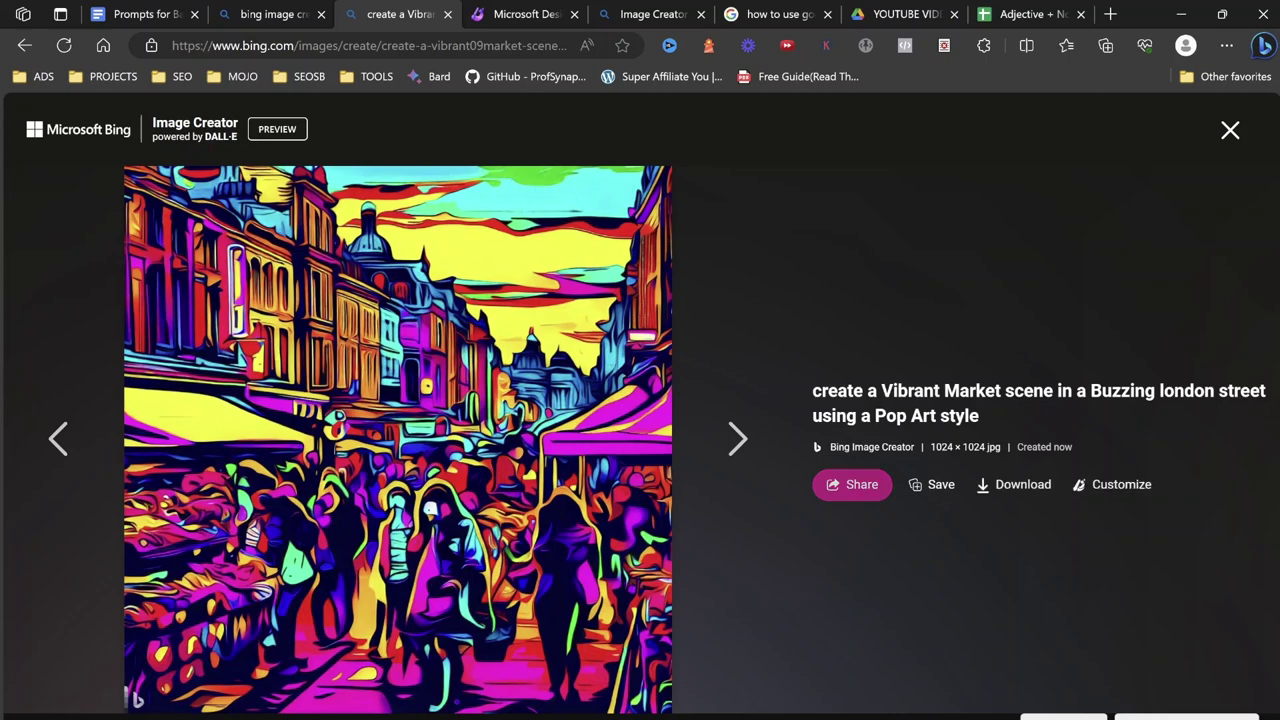
click(1230, 130)
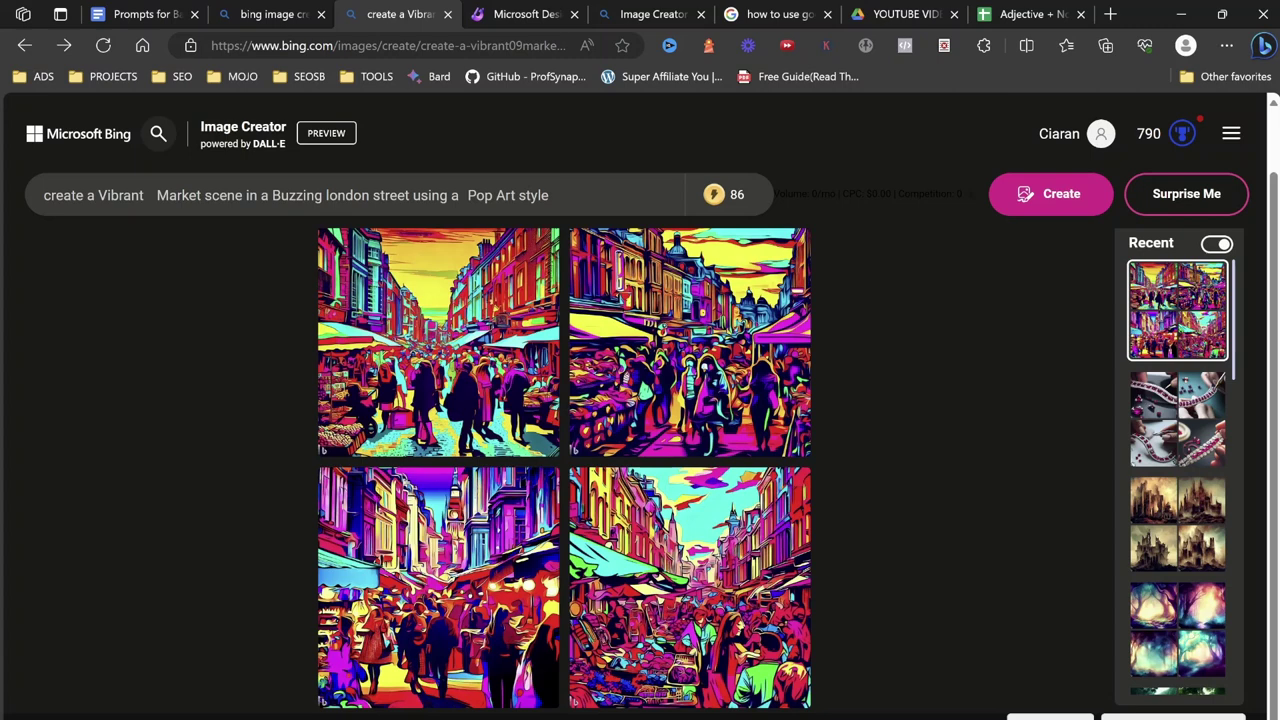
Look over the Adjective + Noun + Verb + Style spreadsheet and return to the generated market images.
click(1030, 14)
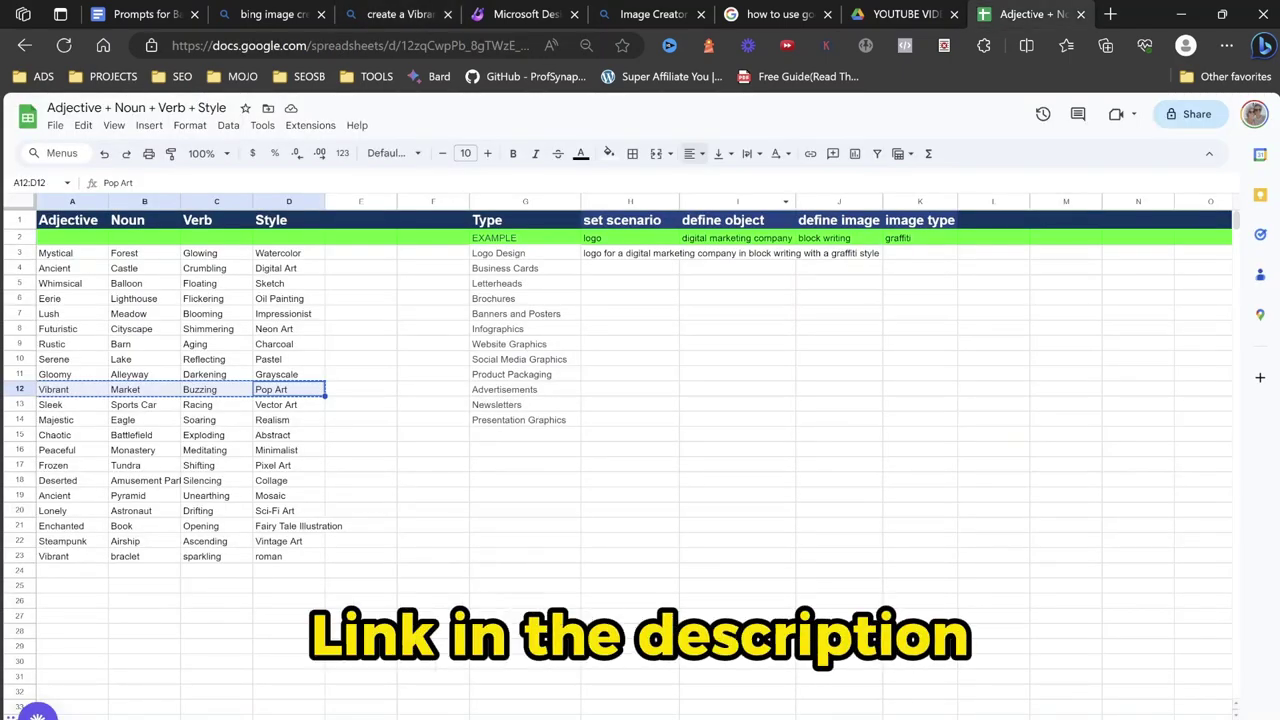
click(527, 14)
click(398, 14)
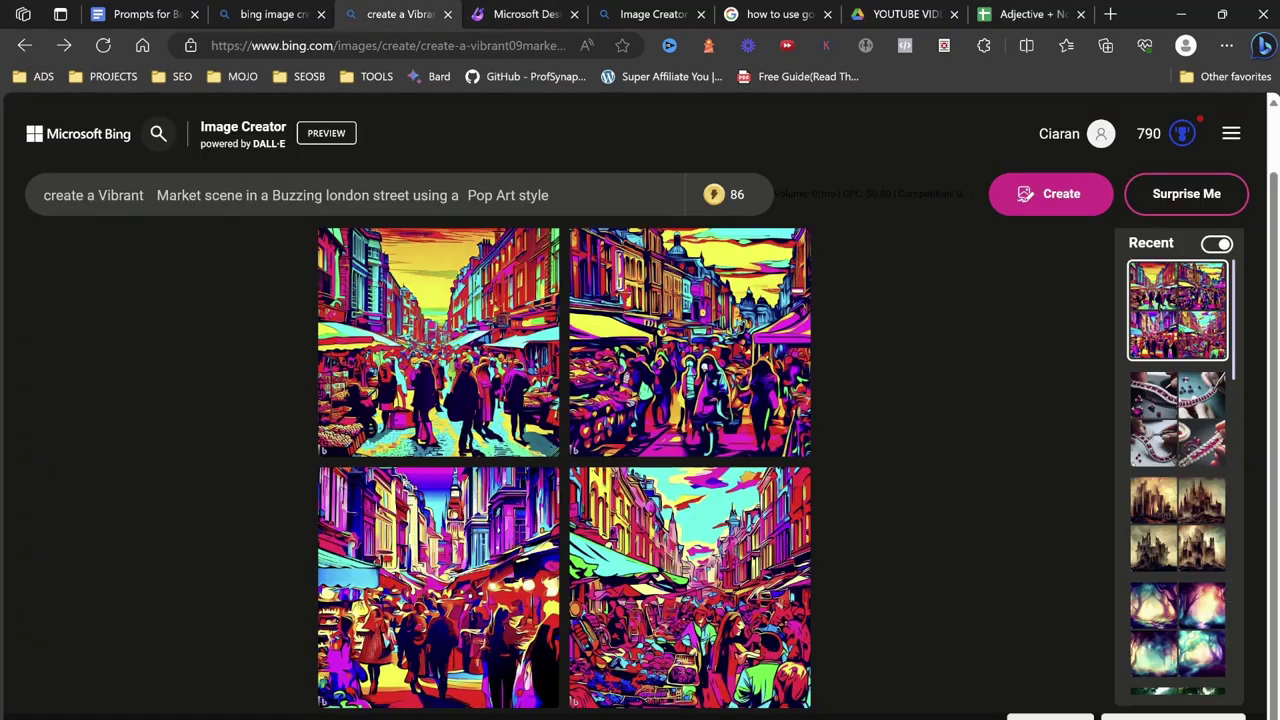